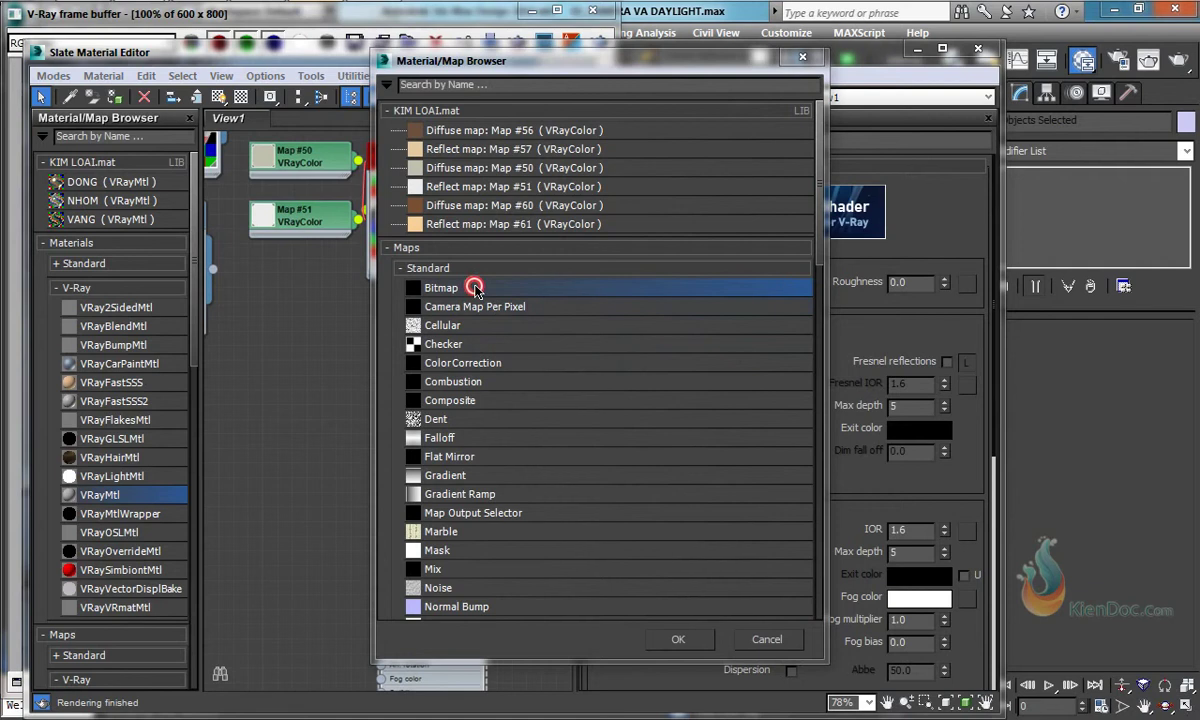
Step: Load Wall_Diff.jpg as the GO material's diffuse bitmap and duplicate the bitmap node
double_click(621, 320)
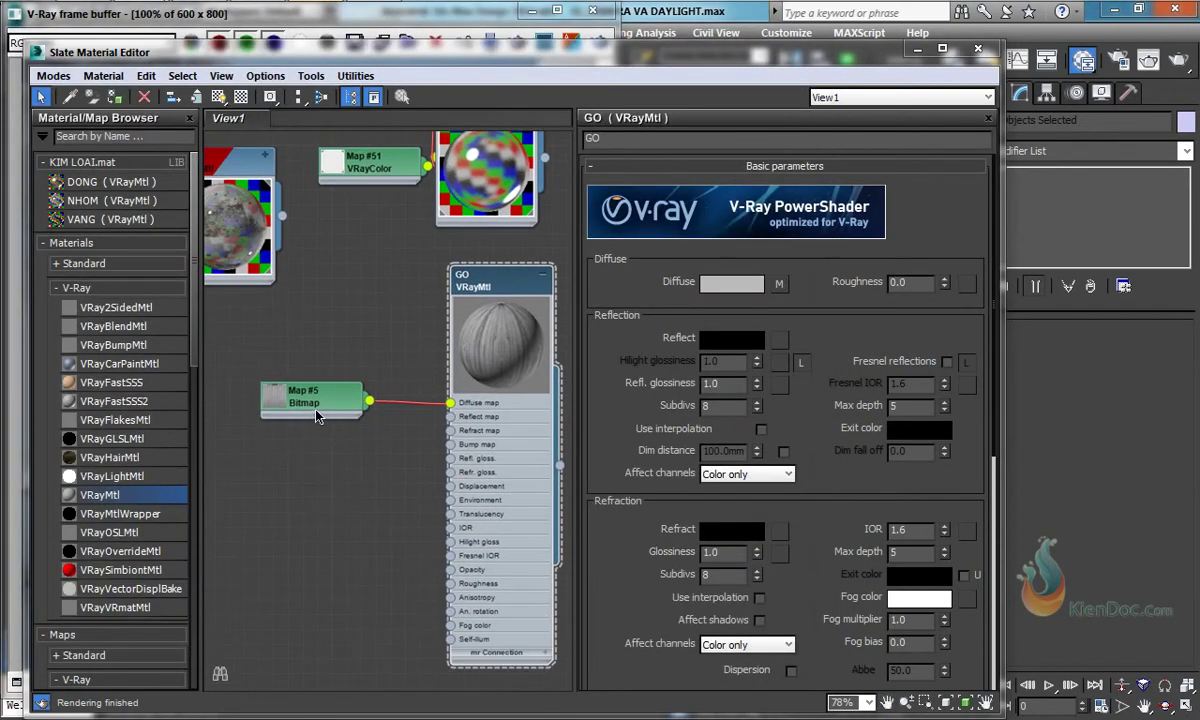
left_click_drag(320, 403, 328, 454, "shift")
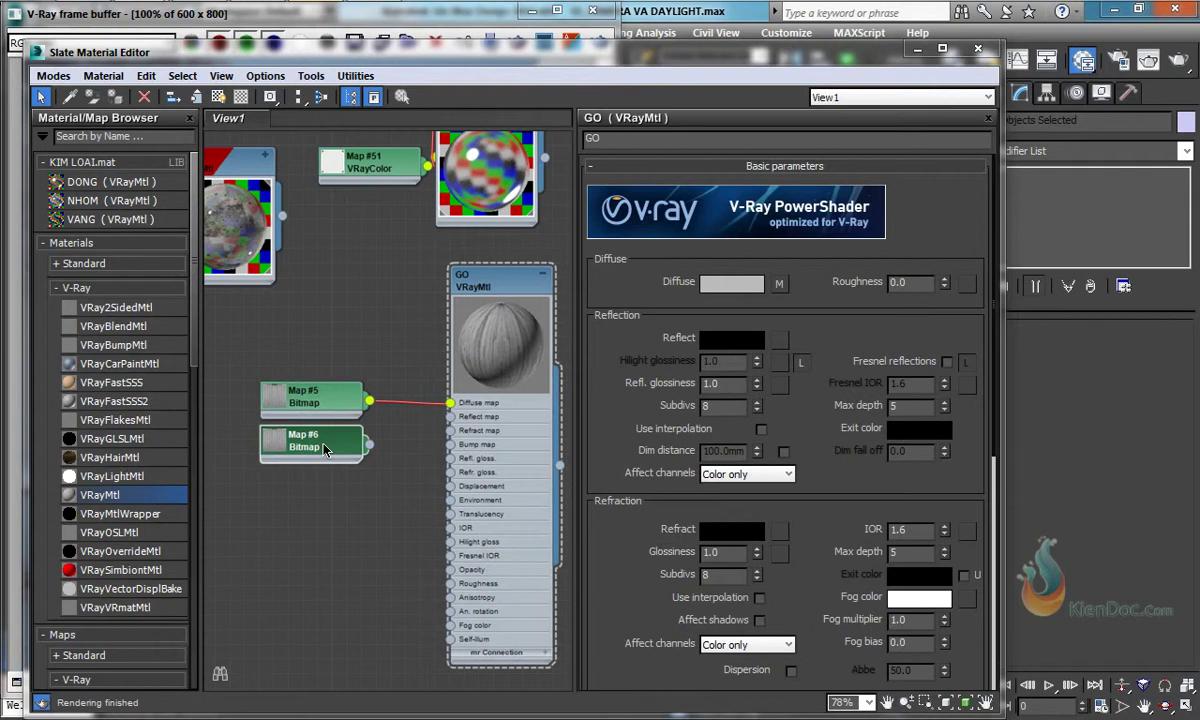
Step: Switch the duplicated bitmap to Wall_Refl.jpg and connect it to the GO material's bump map
double_click(322, 446)
left_click(808, 440)
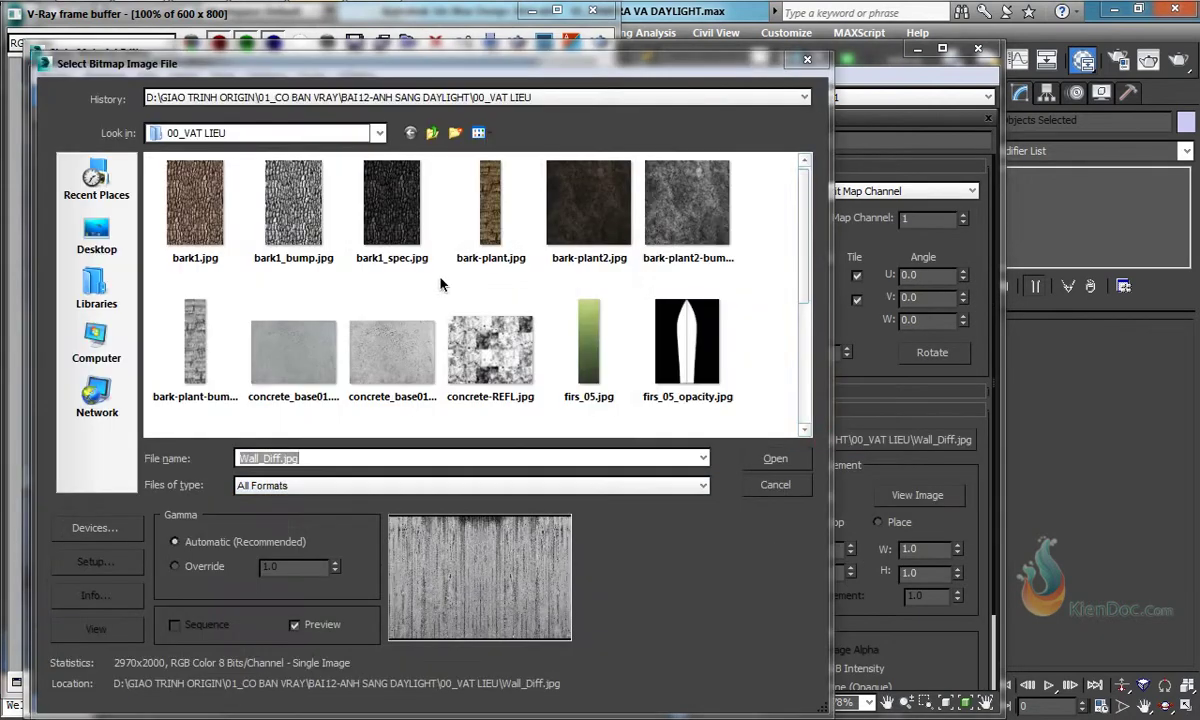
left_click_drag(806, 291, 804, 405)
left_click(395, 390)
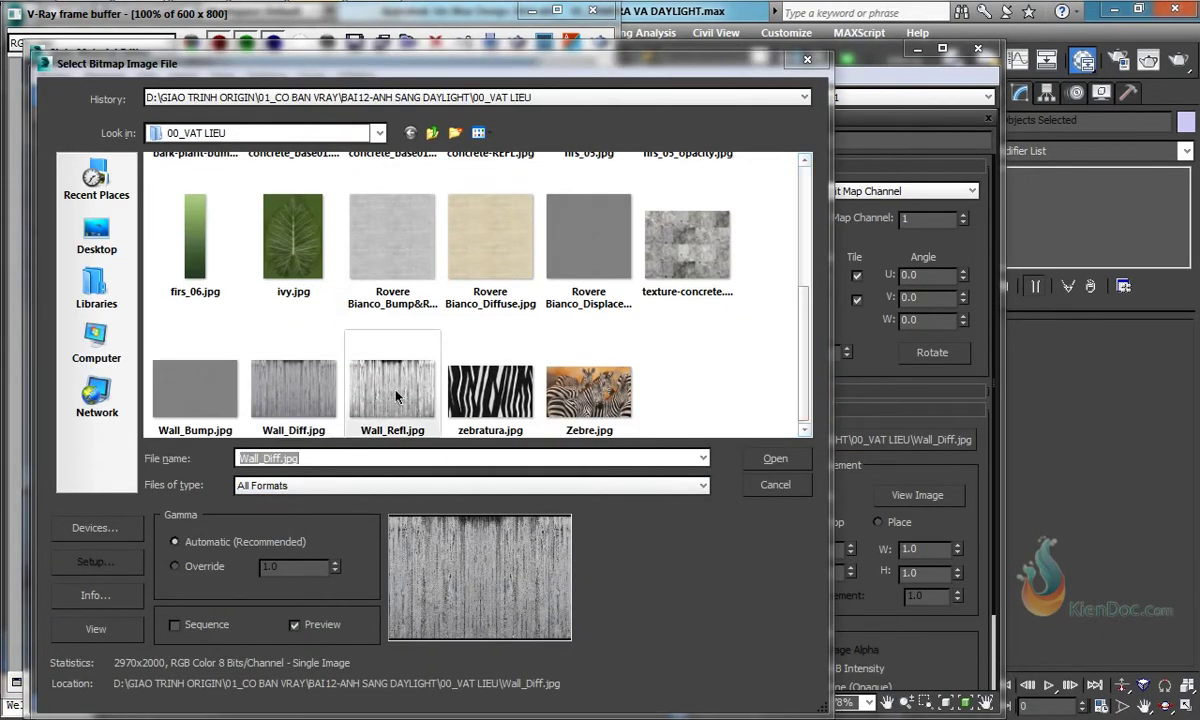
left_click(776, 458)
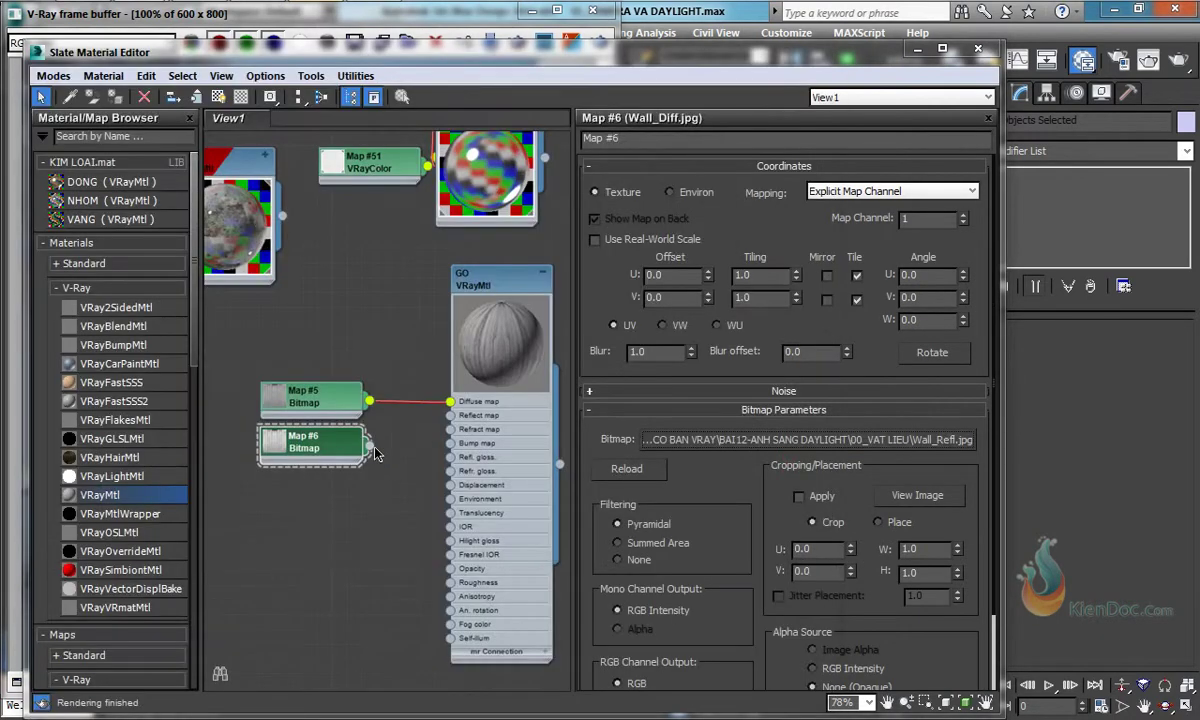
left_click_drag(371, 447, 447, 456)
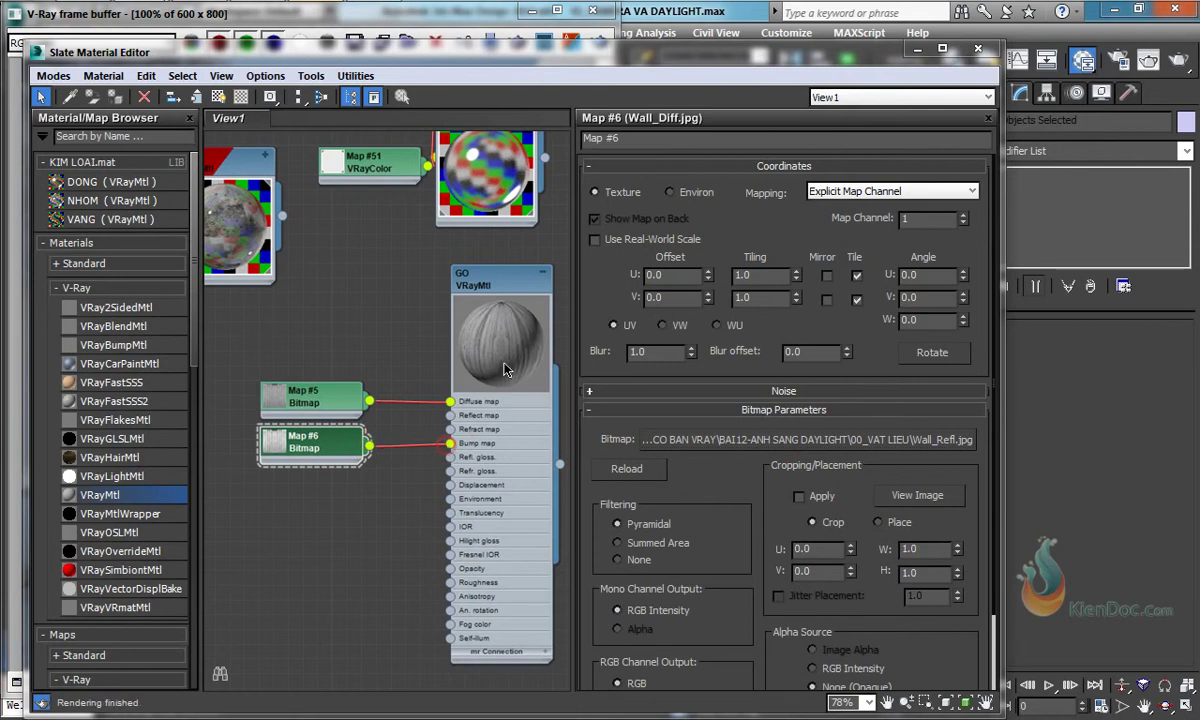
Step: Display the GO material's texture in the viewport and assign the material to the exterior wall Muro Esterno Legno
middle_click_drag(568, 355, 501, 361)
left_click(421, 290)
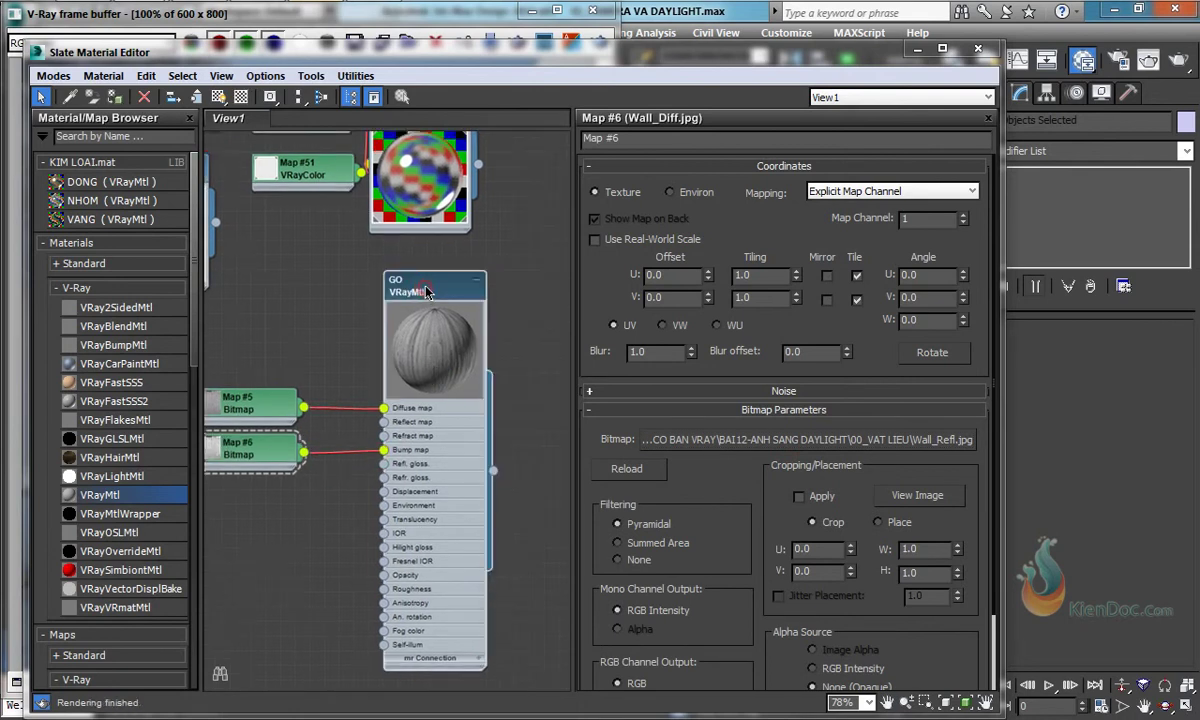
left_click(241, 96)
left_click_drag(748, 56, 240, 324)
left_click(804, 460)
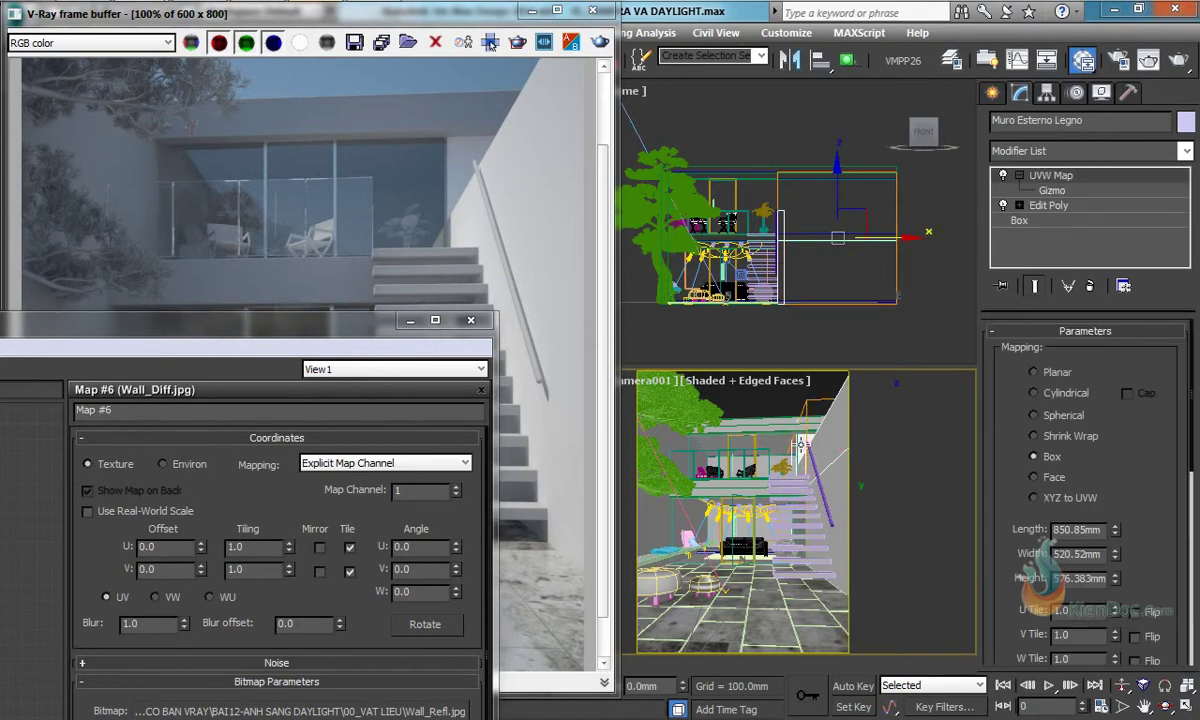
left_click_drag(252, 331, 614, 217)
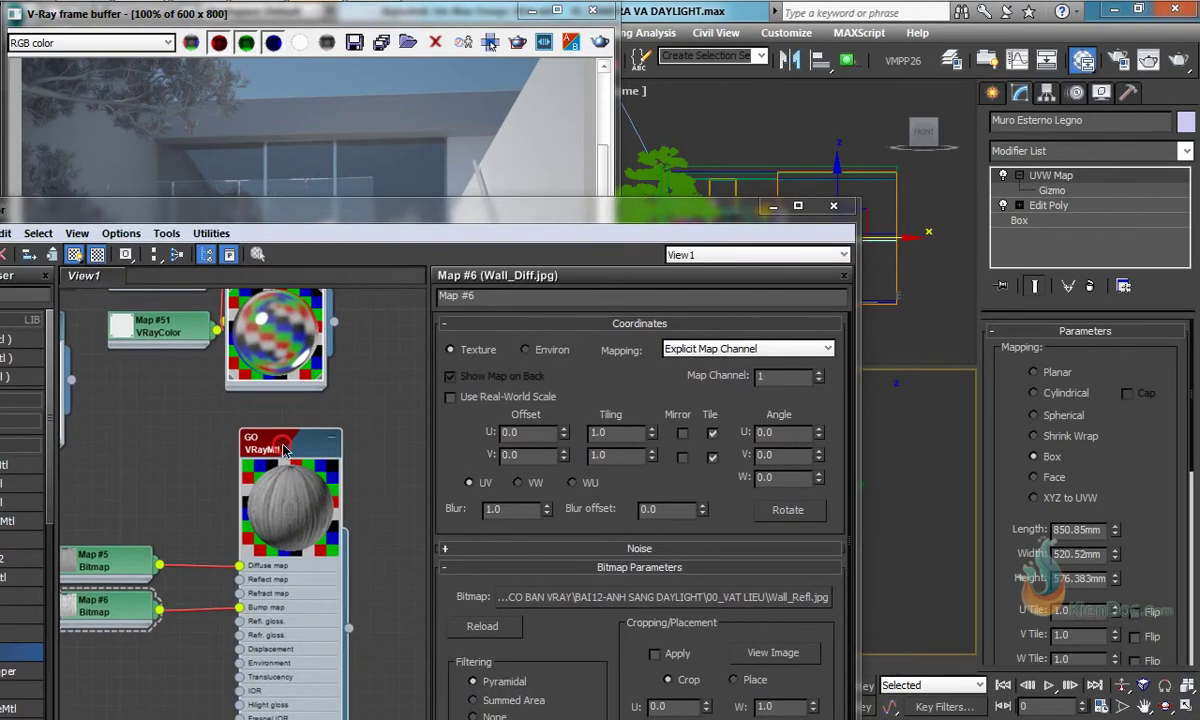
left_click_drag(65, 212, 237, 213)
Step: Assign the GO material to the side benches (panchine laterali) and test-render the region around the staircase wall
left_click_drag(889, 206, 848, 243)
left_click(653, 558)
left_click(1036, 239)
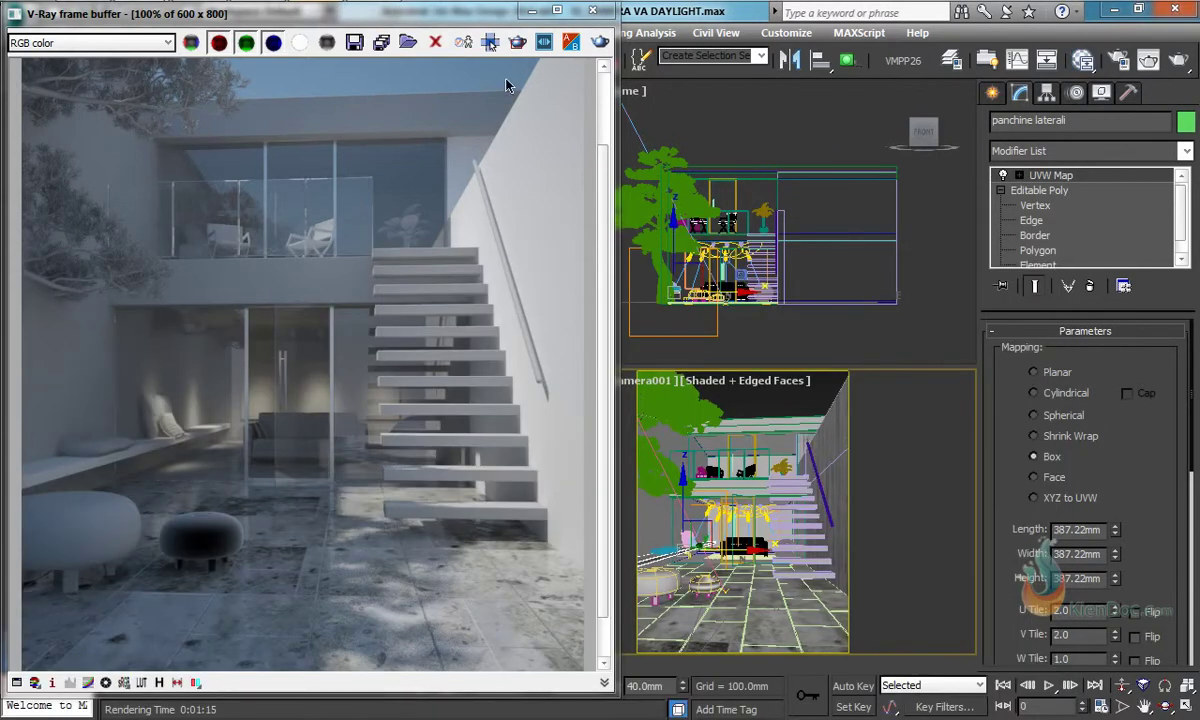
left_click(517, 42)
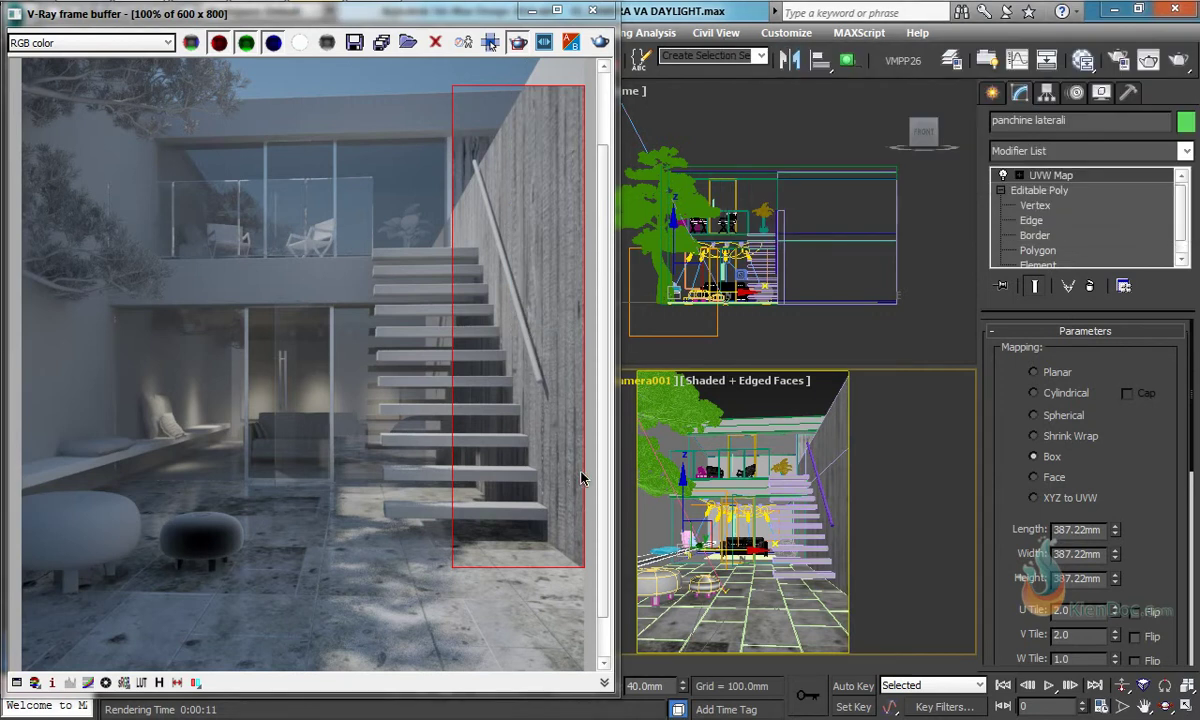
Step: Set the GO material's bump amount to 15
left_click(1013, 60)
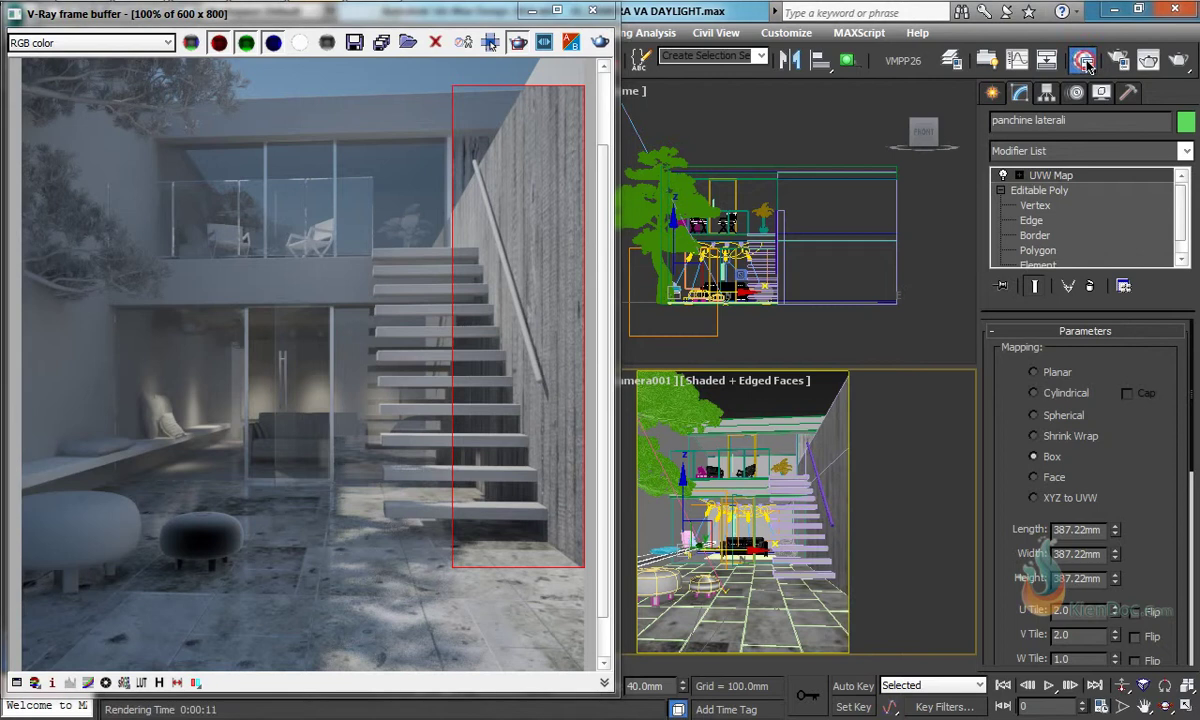
double_click(487, 350)
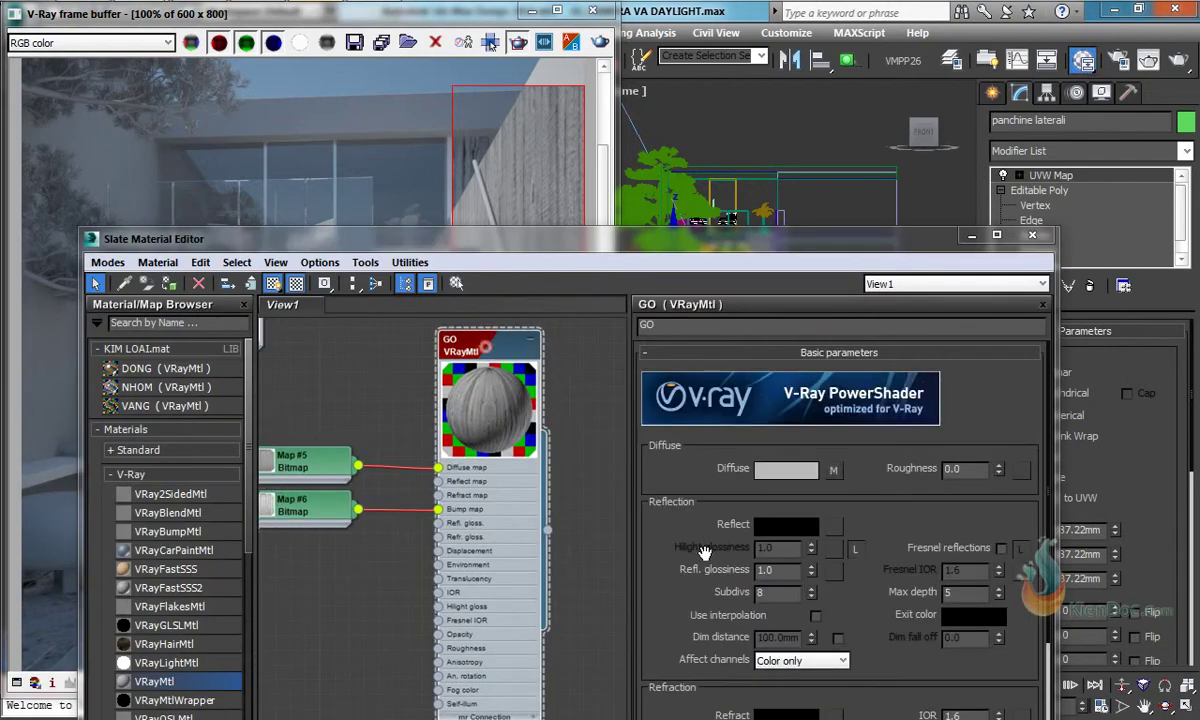
right_click(660, 556)
left_click(705, 483)
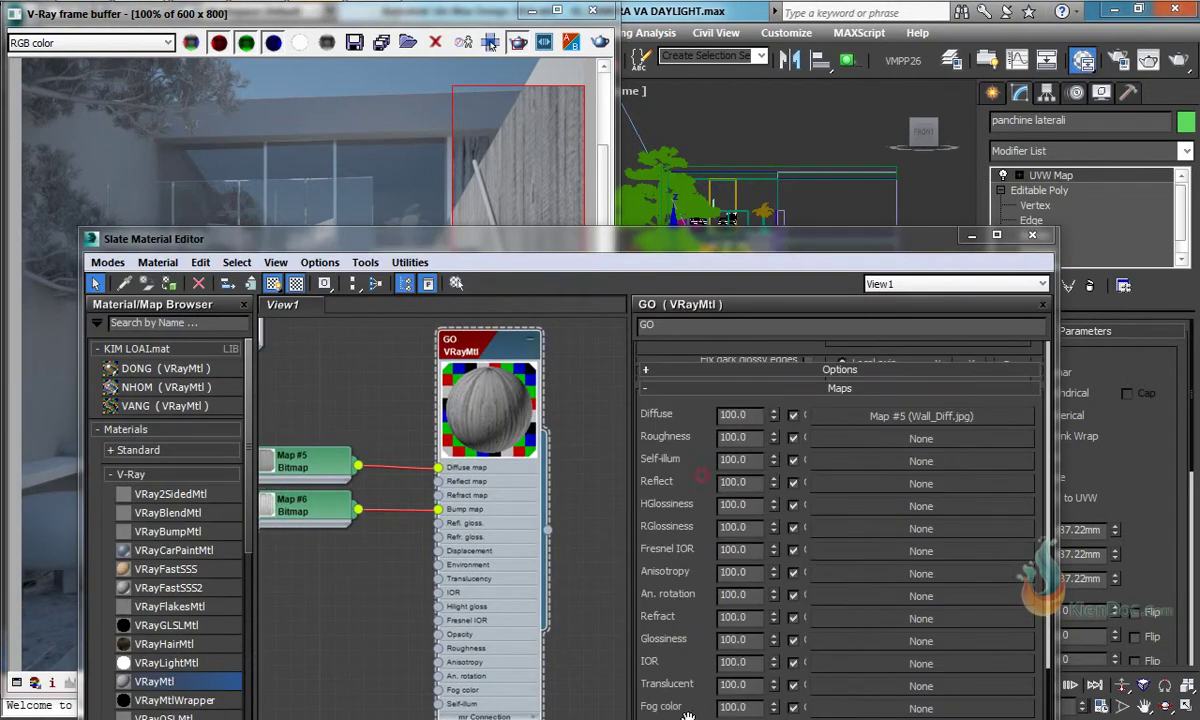
left_click_drag(713, 238, 702, 88)
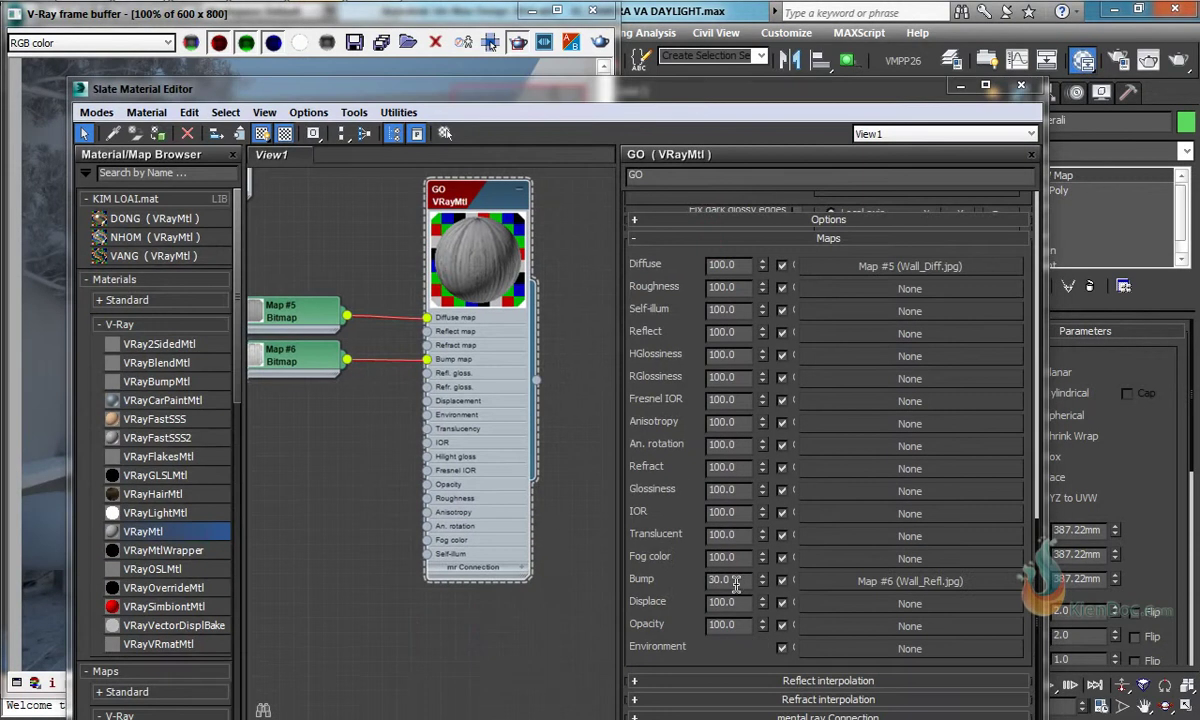
left_click_drag(736, 584, 675, 582)
Step: Collapse the GO material node and copy it with its two bitmaps just below the original
mouse_move(441, 341)
middle_mouse_down()
mouse_move(502, 349)
mouse_move(436, 363)
middle_mouse_up()
scroll(486, 329, "down", 1)
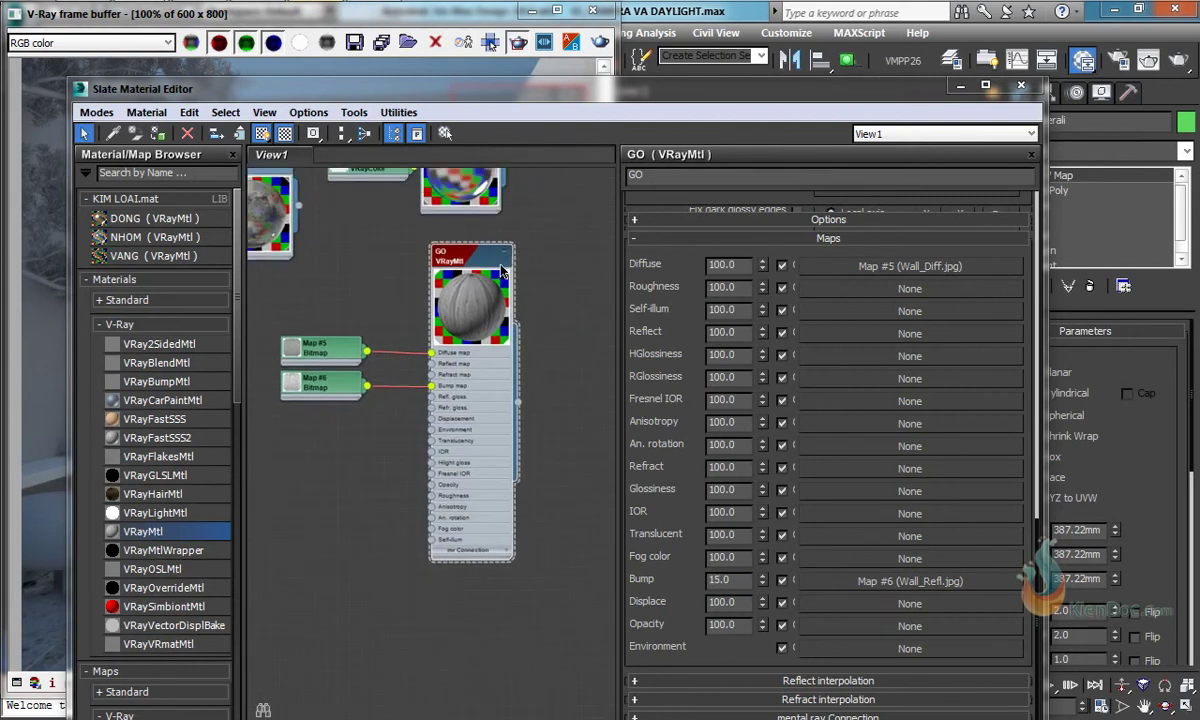
left_click(503, 251)
mouse_move(484, 253)
left_mouse_down()
mouse_move(415, 329)
mouse_move(427, 341)
mouse_move(417, 480)
mouse_move(418, 470)
left_mouse_up()
Step: Replace the copied material's diffuse bitmap with Rovere Bianco_Diffuse.jpg
double_click(336, 472)
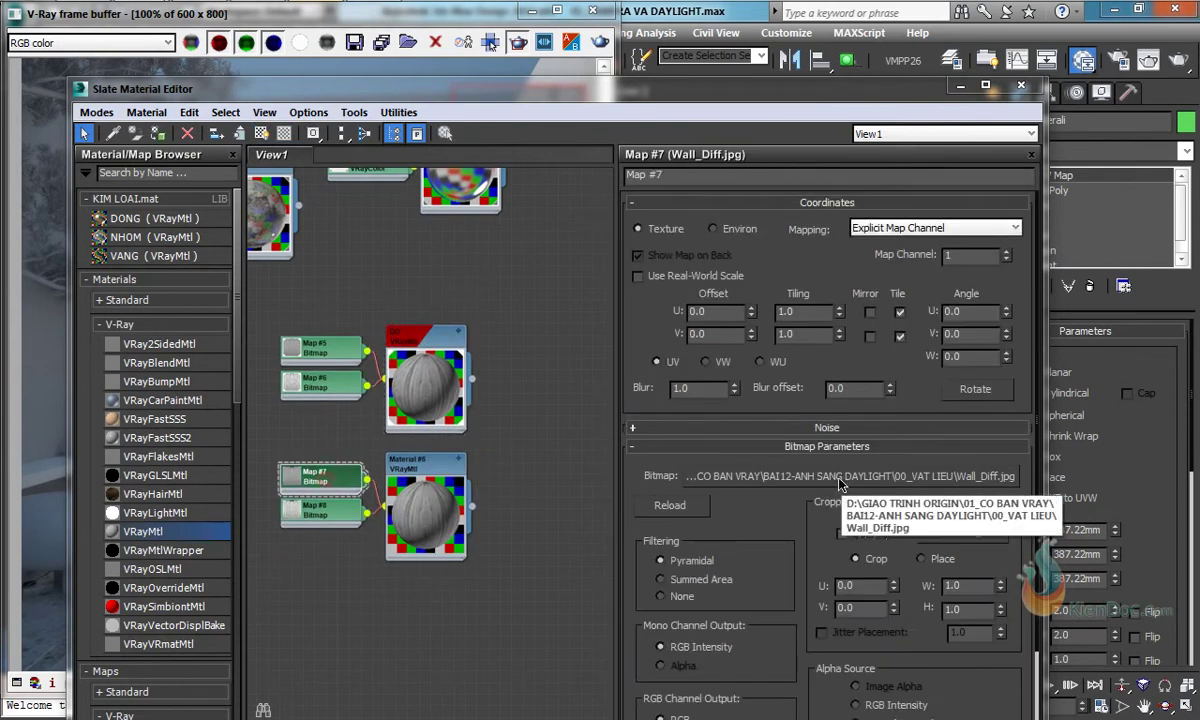
left_click(842, 479)
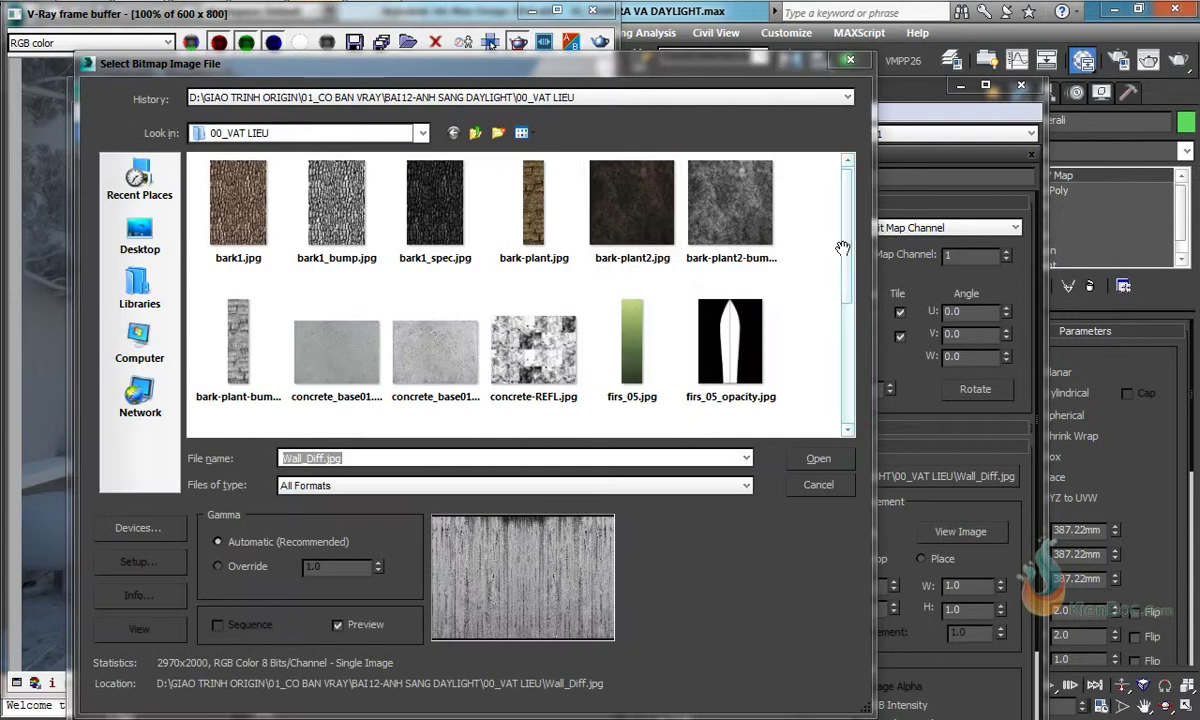
left_click_drag(846, 241, 846, 372)
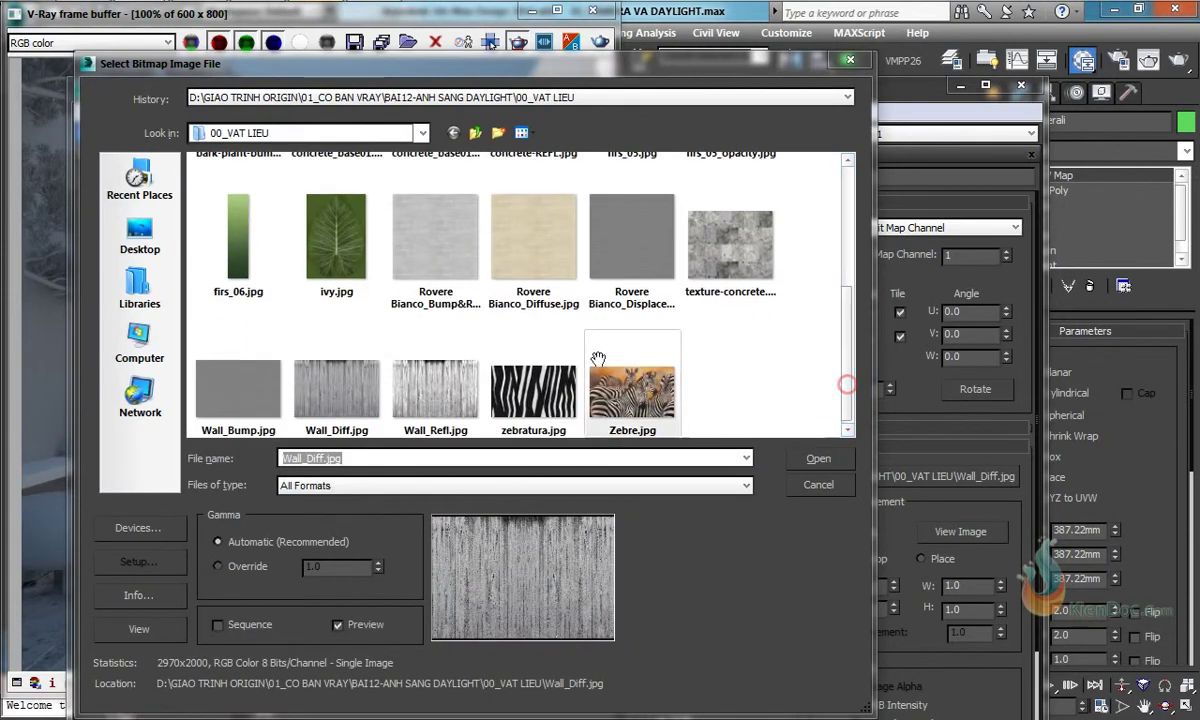
left_click(534, 232)
left_click(818, 458)
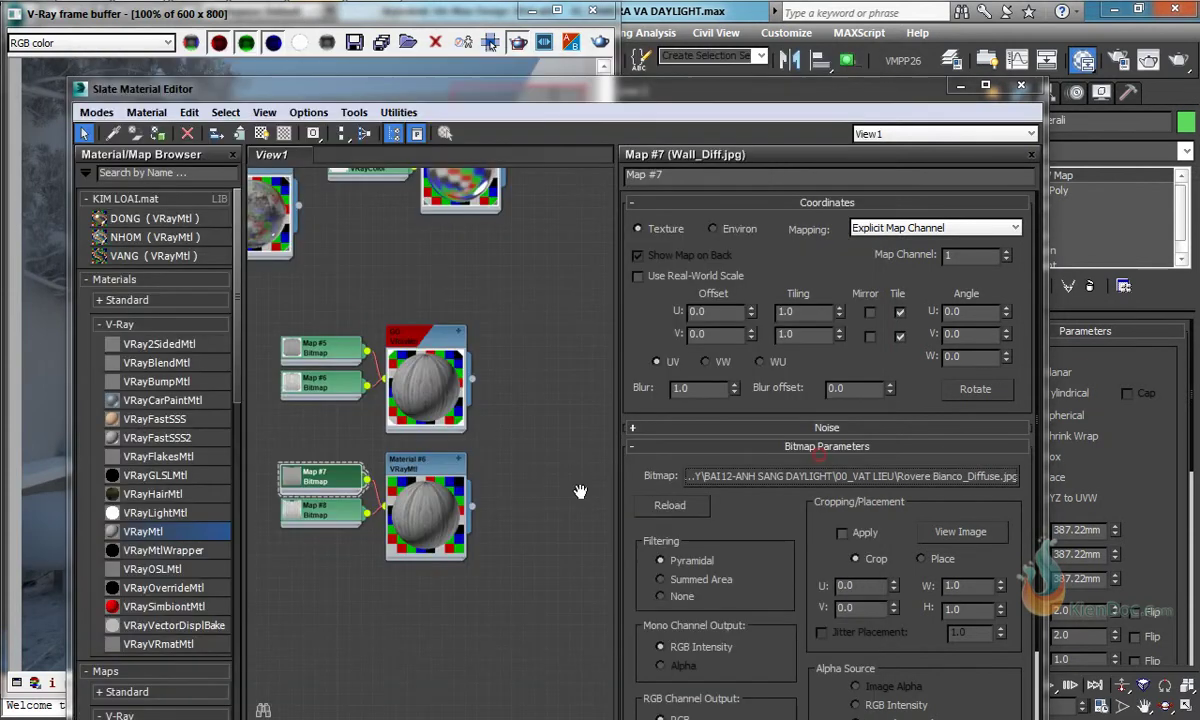
Step: Replace the copied material's bump bitmap with Rovere Bianco_Bump&ReflectionMap.jpg
double_click(337, 510)
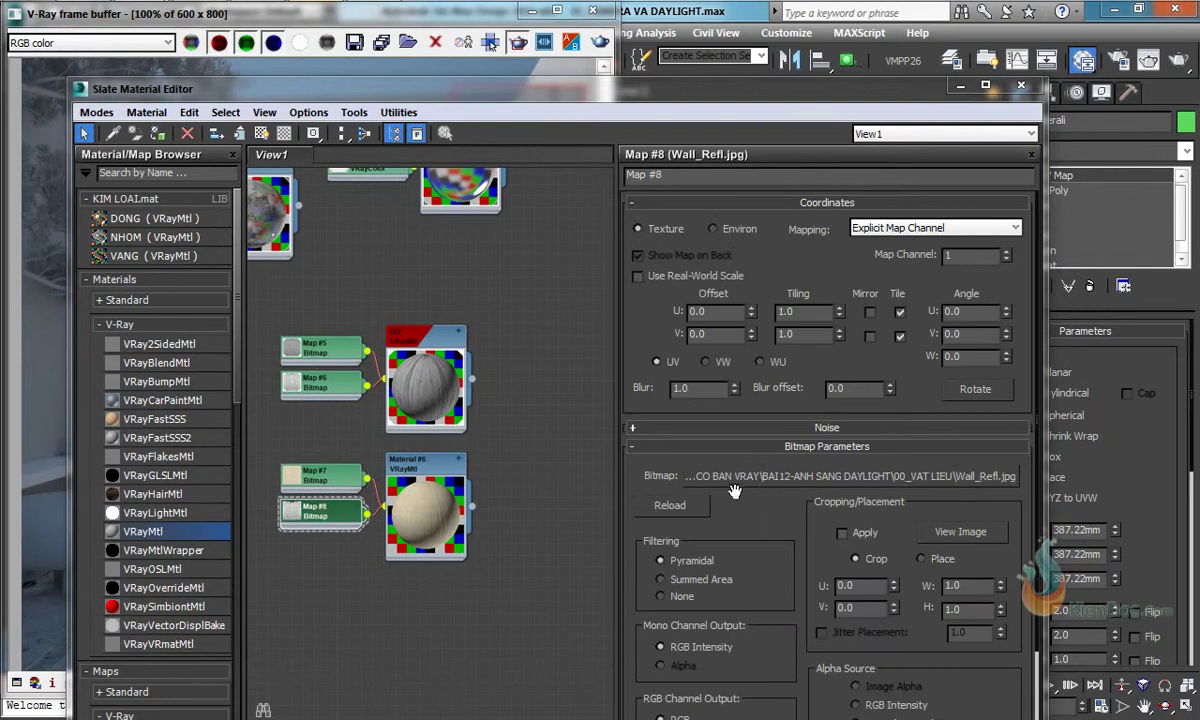
left_click(720, 476)
left_click(574, 348)
scroll(545, 335, "down", 2)
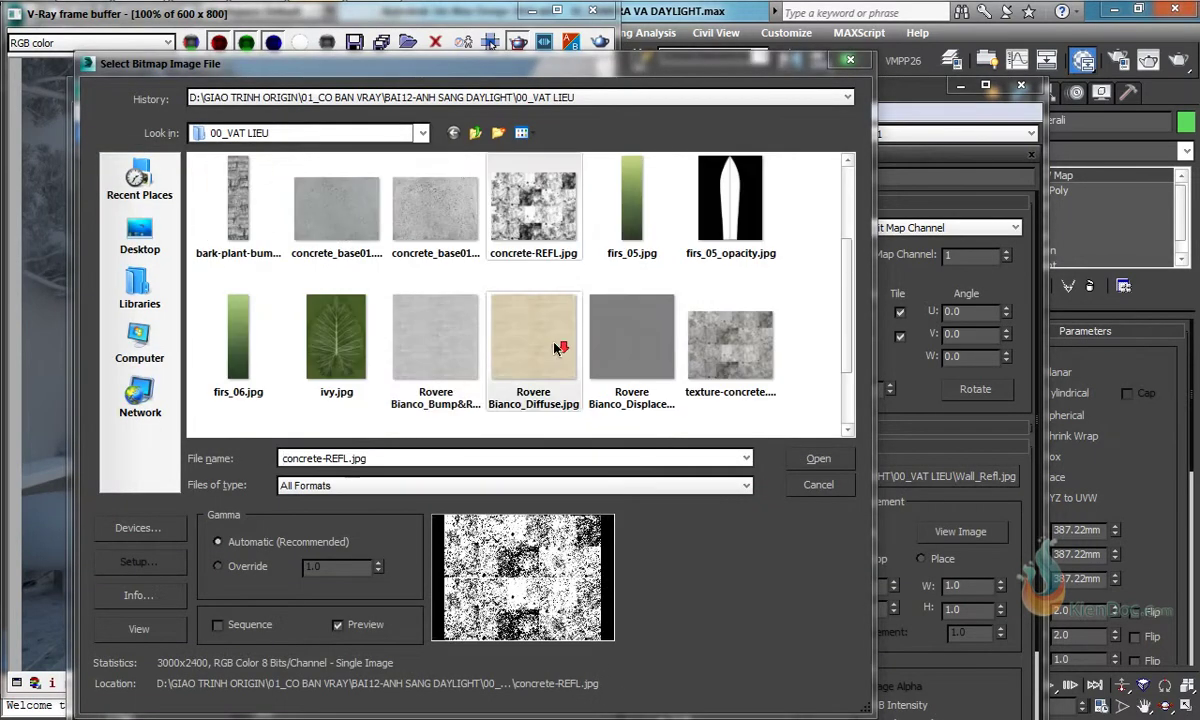
double_click(430, 326)
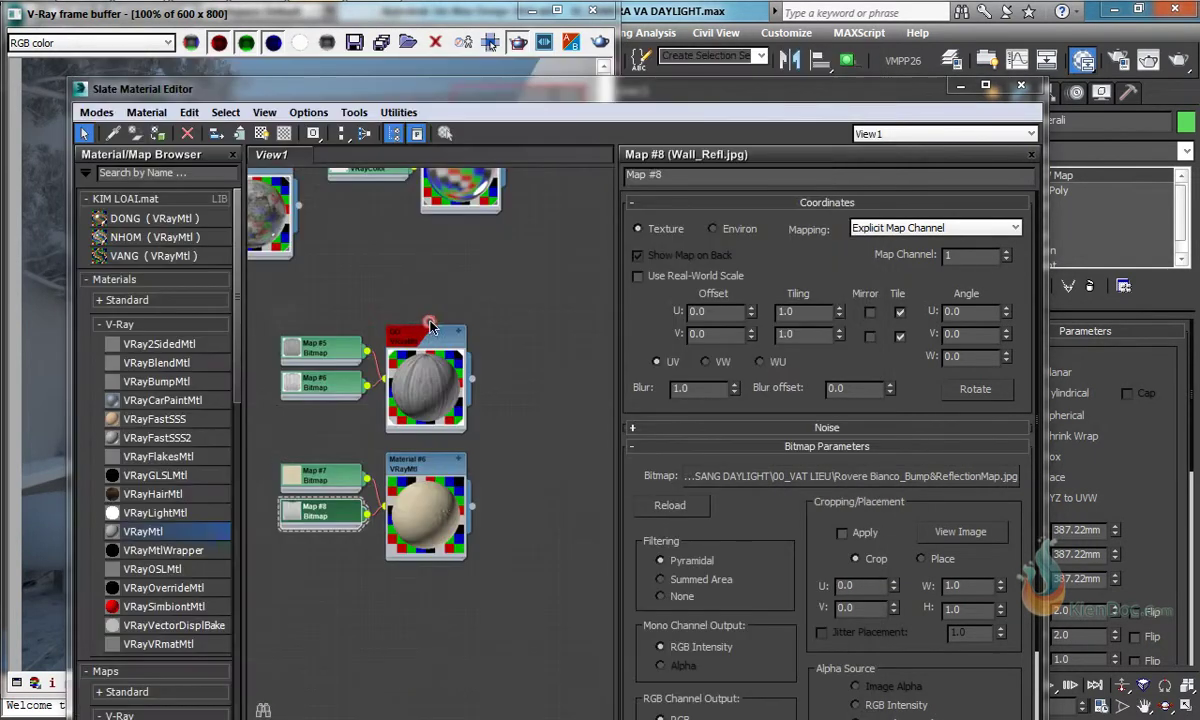
Step: Display the Rovere Bianco material's texture in the viewport and assign the material to the stair treads (Scalini)
left_click(417, 471)
left_click(261, 133)
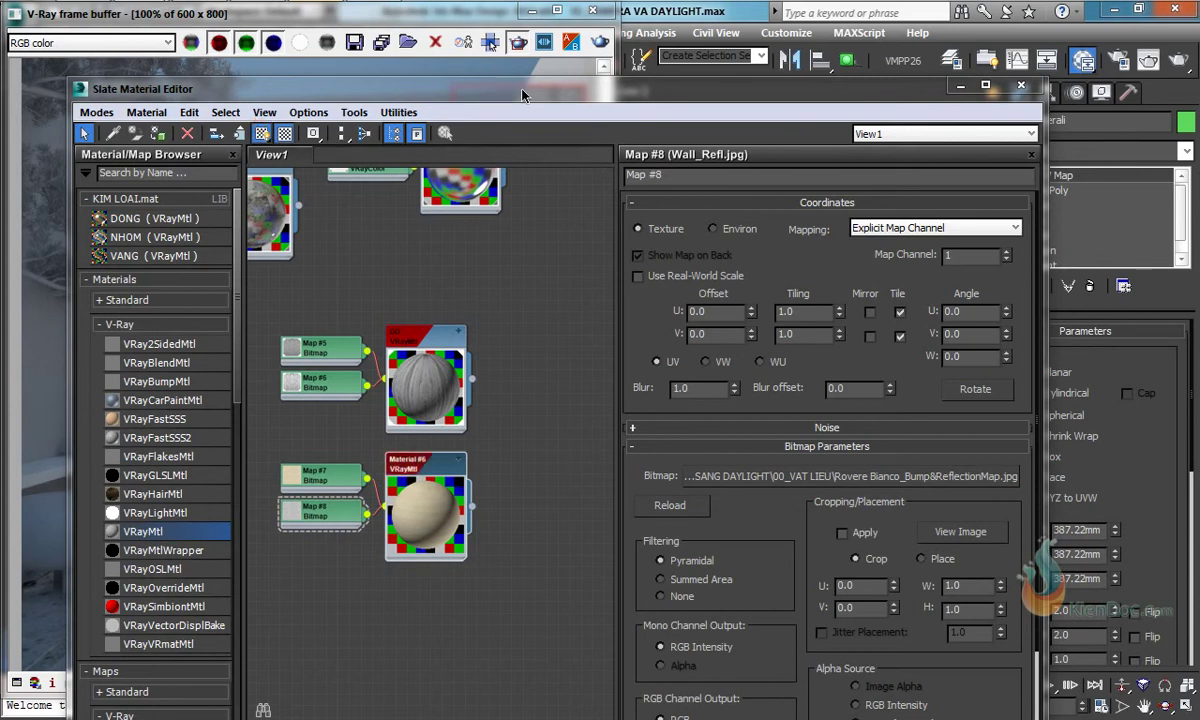
left_click_drag(522, 95, 705, 299)
left_click(785, 567)
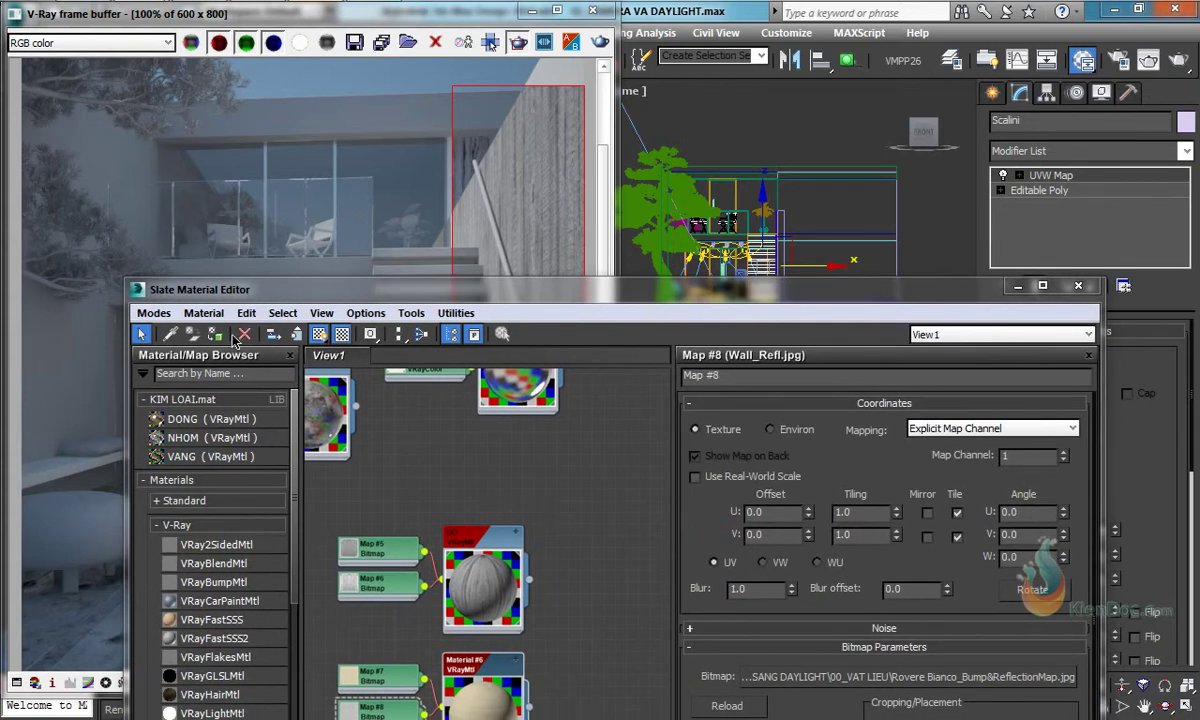
Step: Select both outdoor stool groups in the camera view and isolate them
left_click_drag(218, 289, 327, 661)
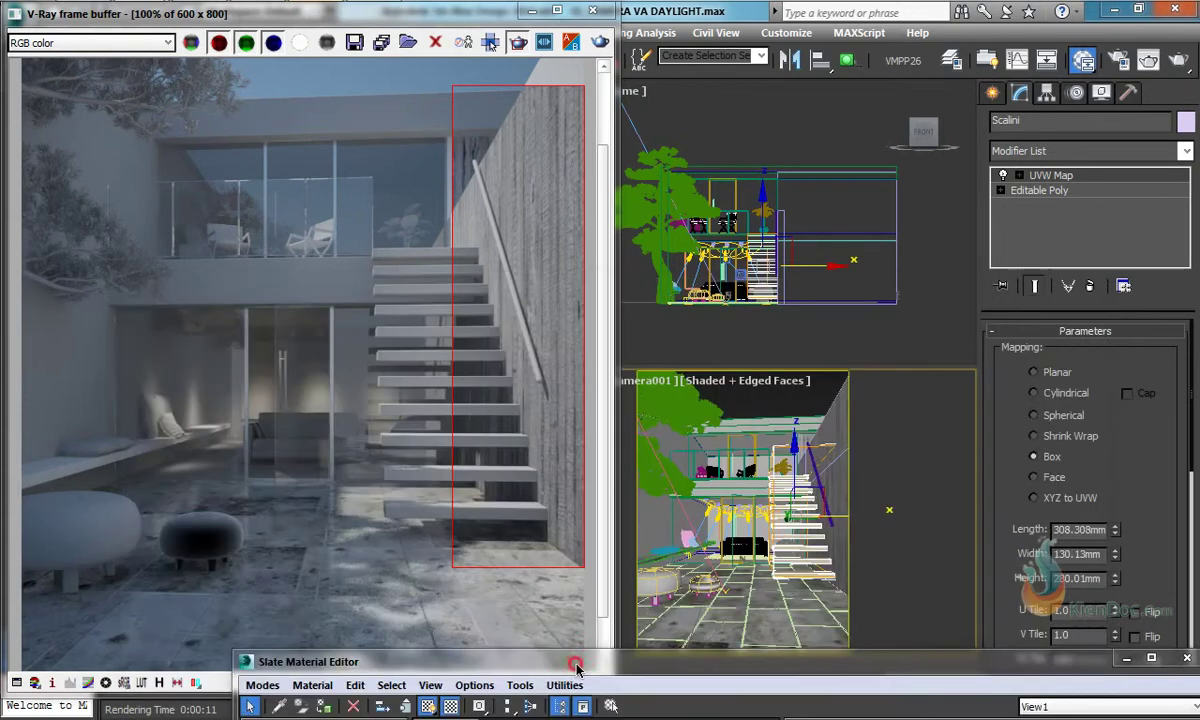
left_click(652, 599)
left_click(656, 584)
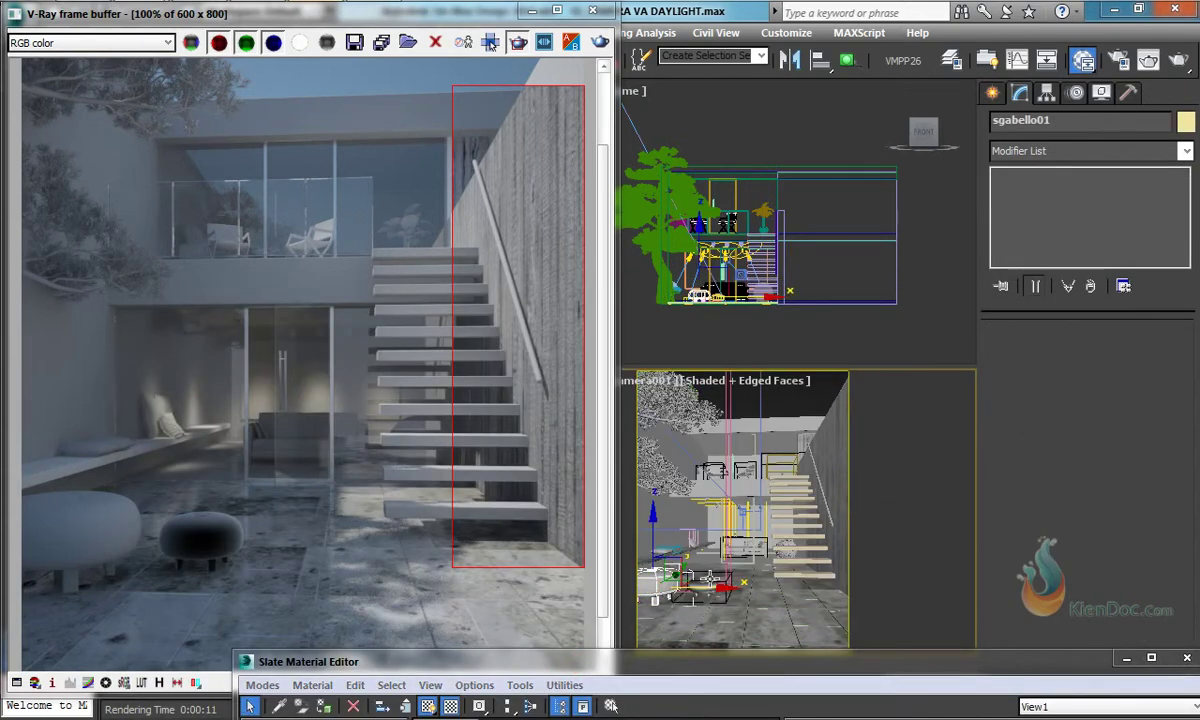
left_click(707, 581, "ctrl")
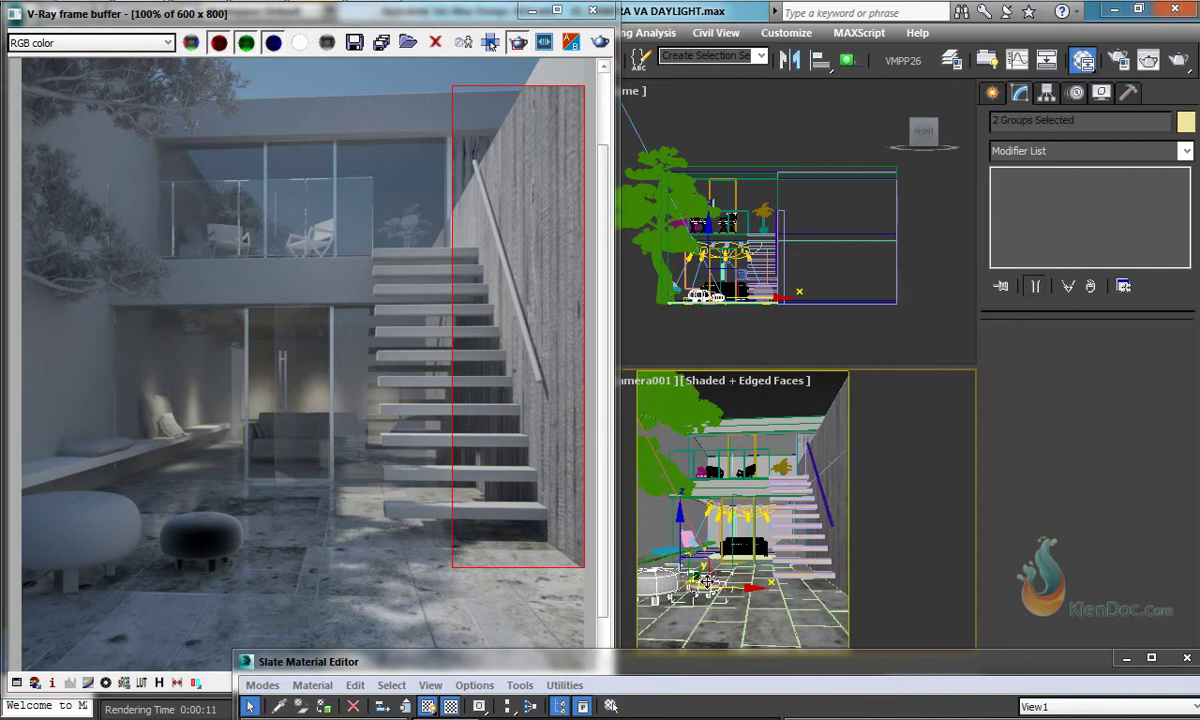
key("alt+q")
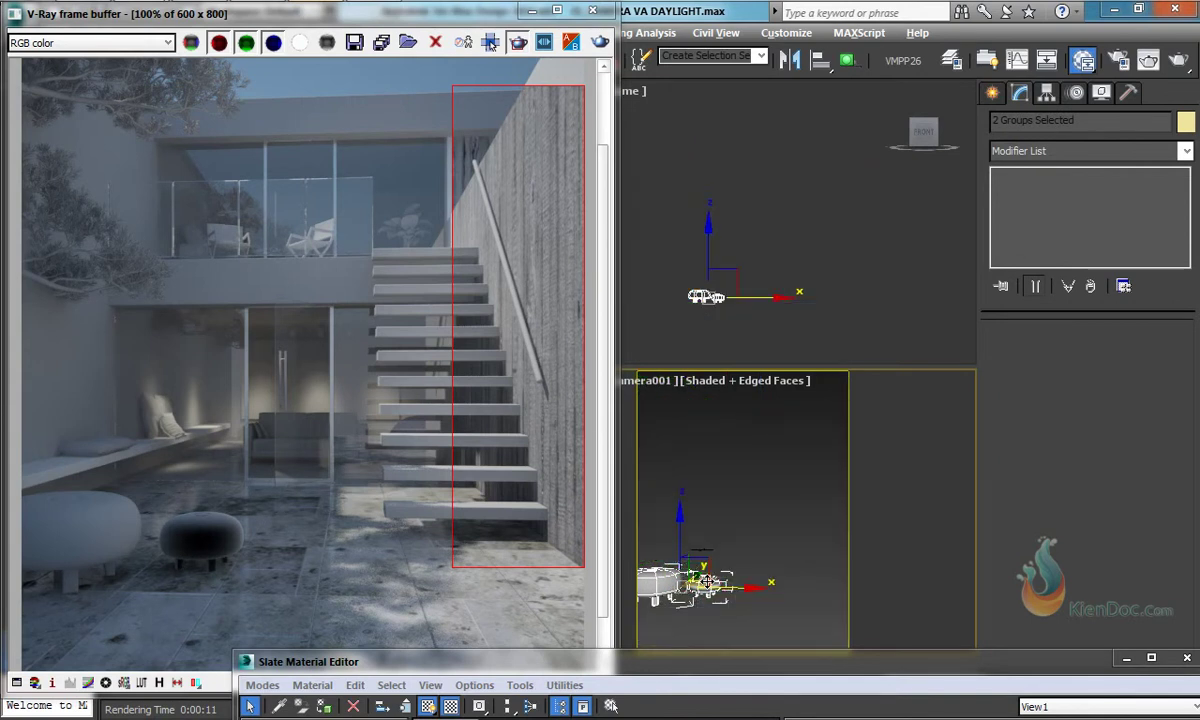
Step: Minimize the render frame buffer and open the two stool groups for editing their parts
left_click(562, 224)
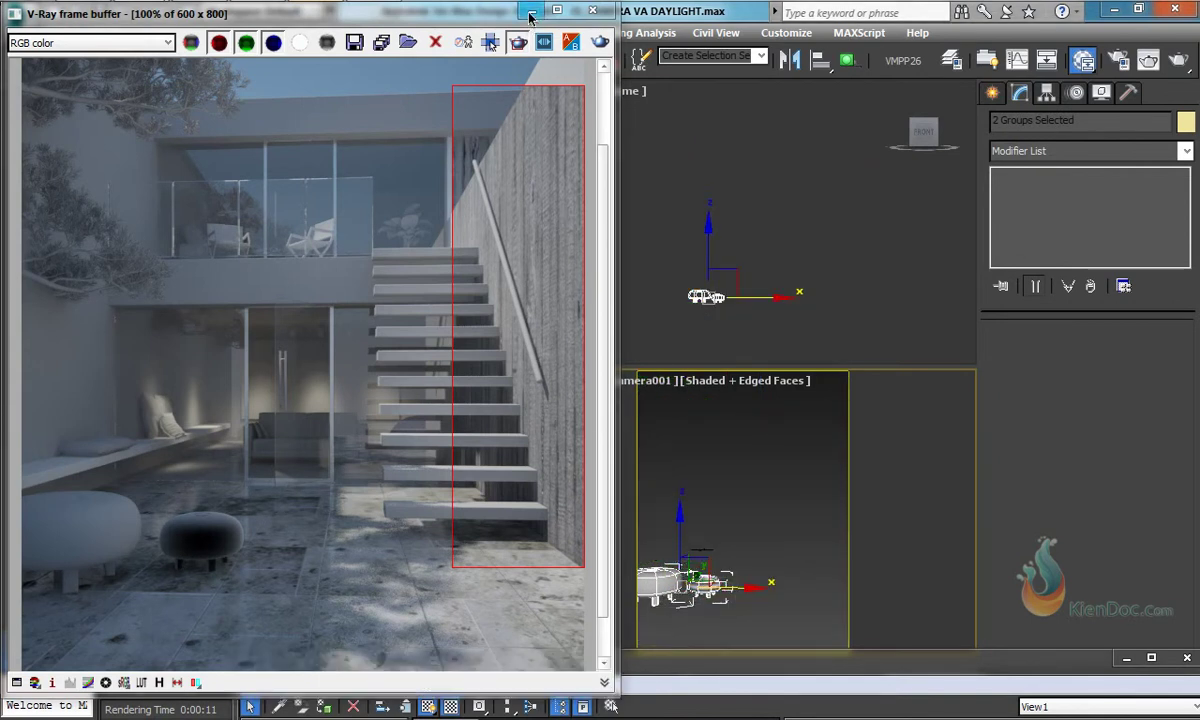
left_click(532, 11)
left_click(155, 33)
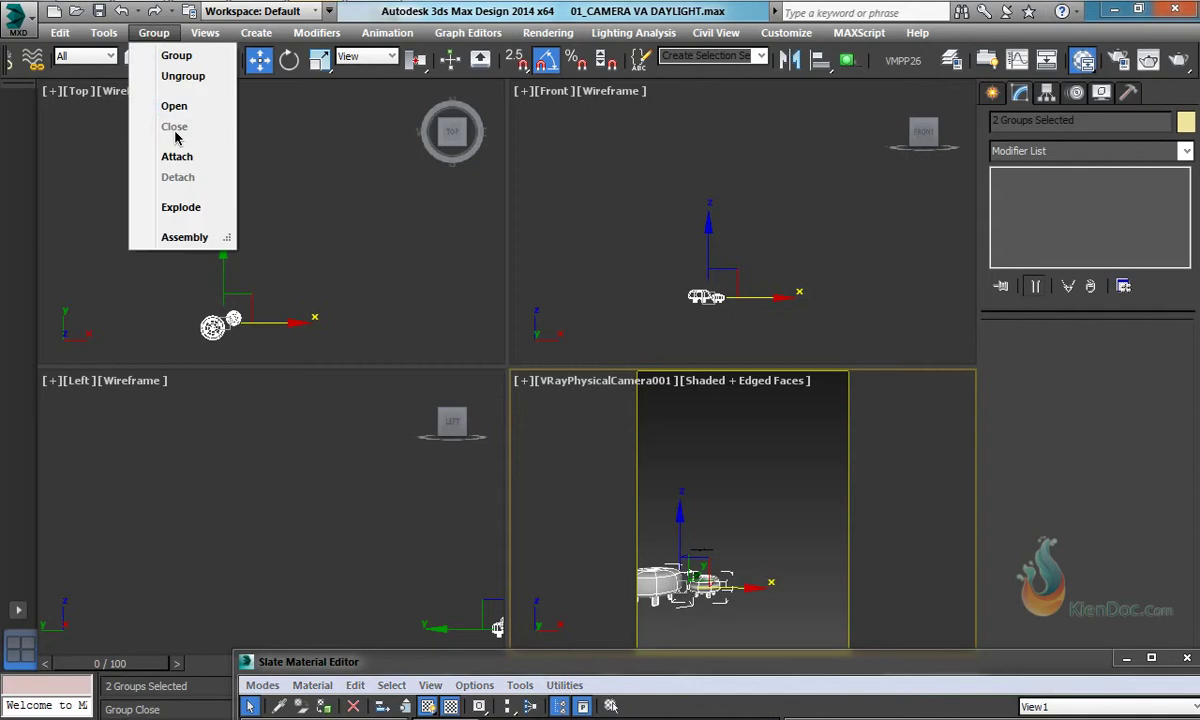
left_click(182, 107)
Step: Assign the Rovere Bianco material to the legs of both stools and put the material editor away
left_click(655, 595)
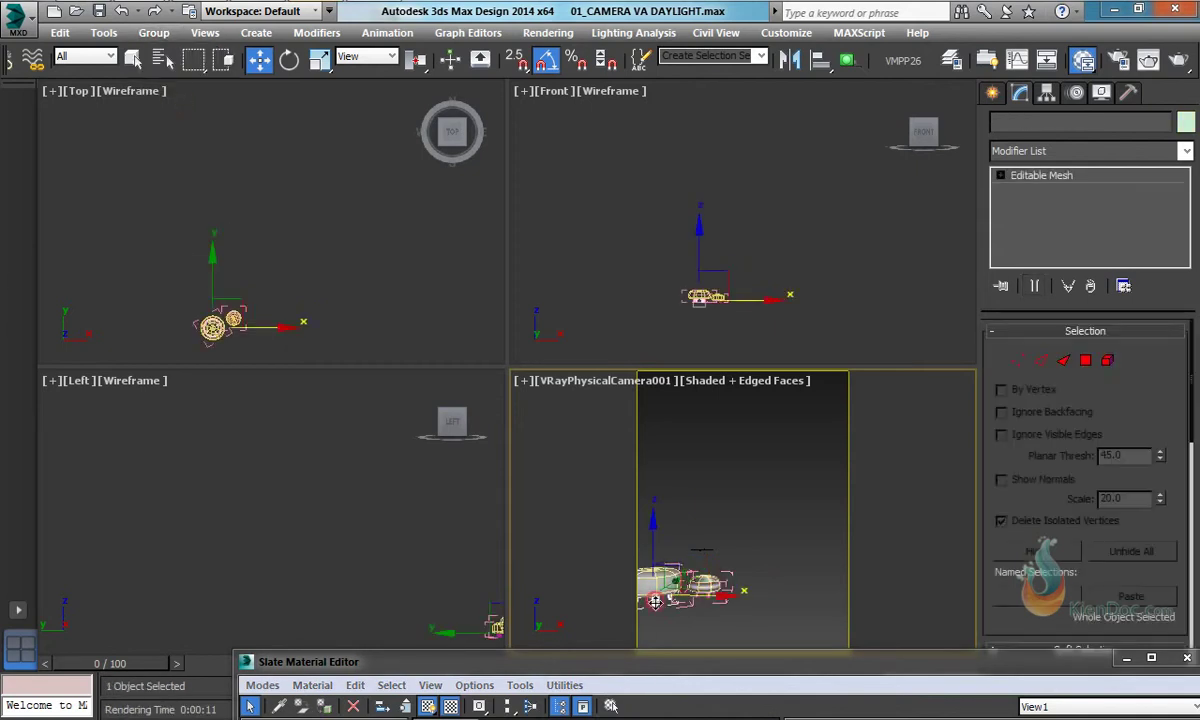
double_click(708, 662)
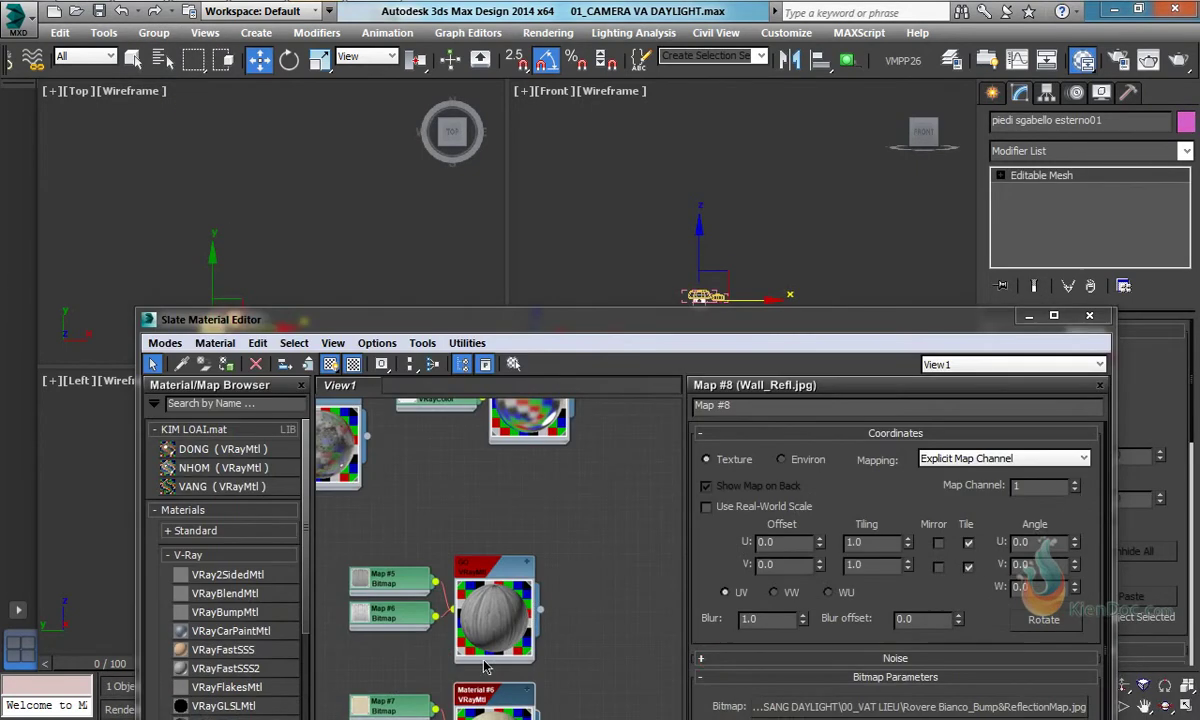
left_click(226, 366)
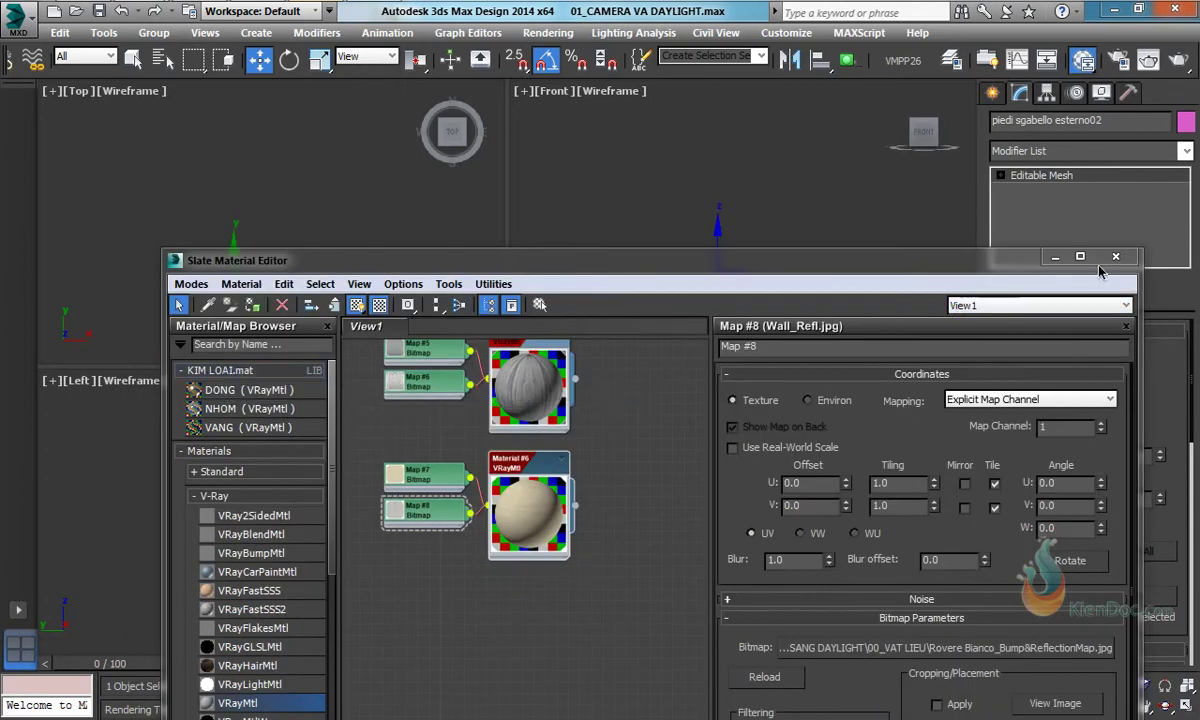
left_click(1030, 252)
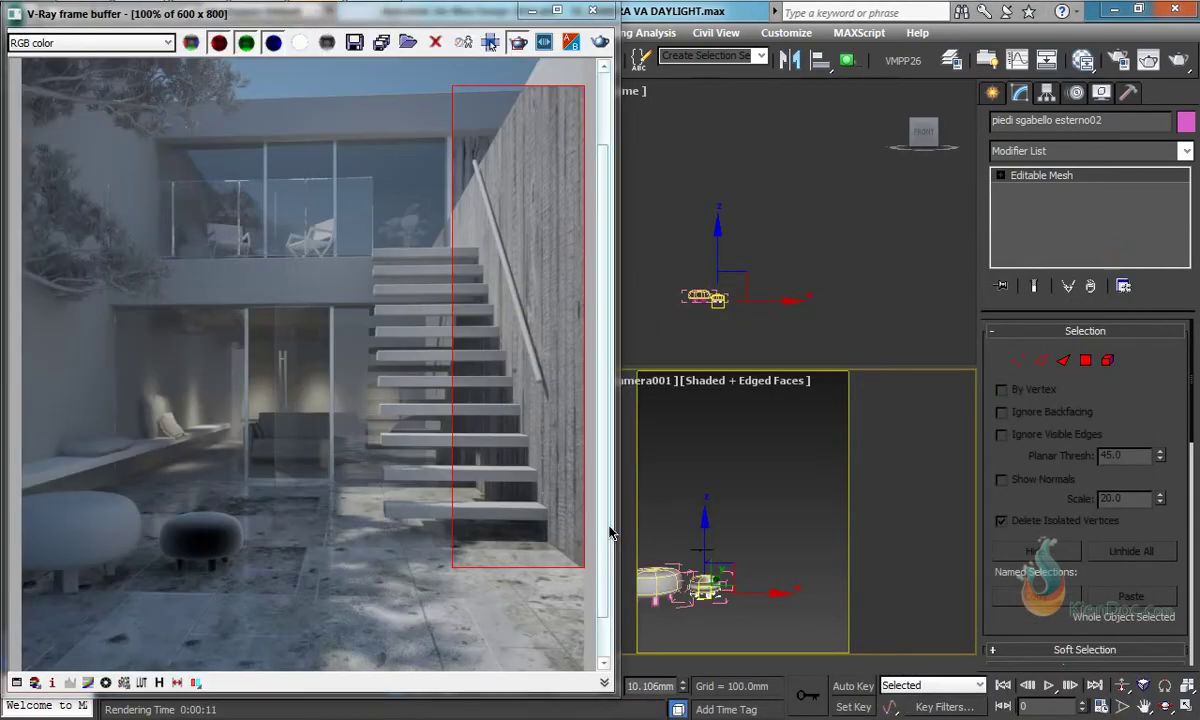
Step: Exit isolation of the stools, render only the staircase region in the V-Ray frame buffer, and close the buffer
left_click_drag(347, 219, 565, 554)
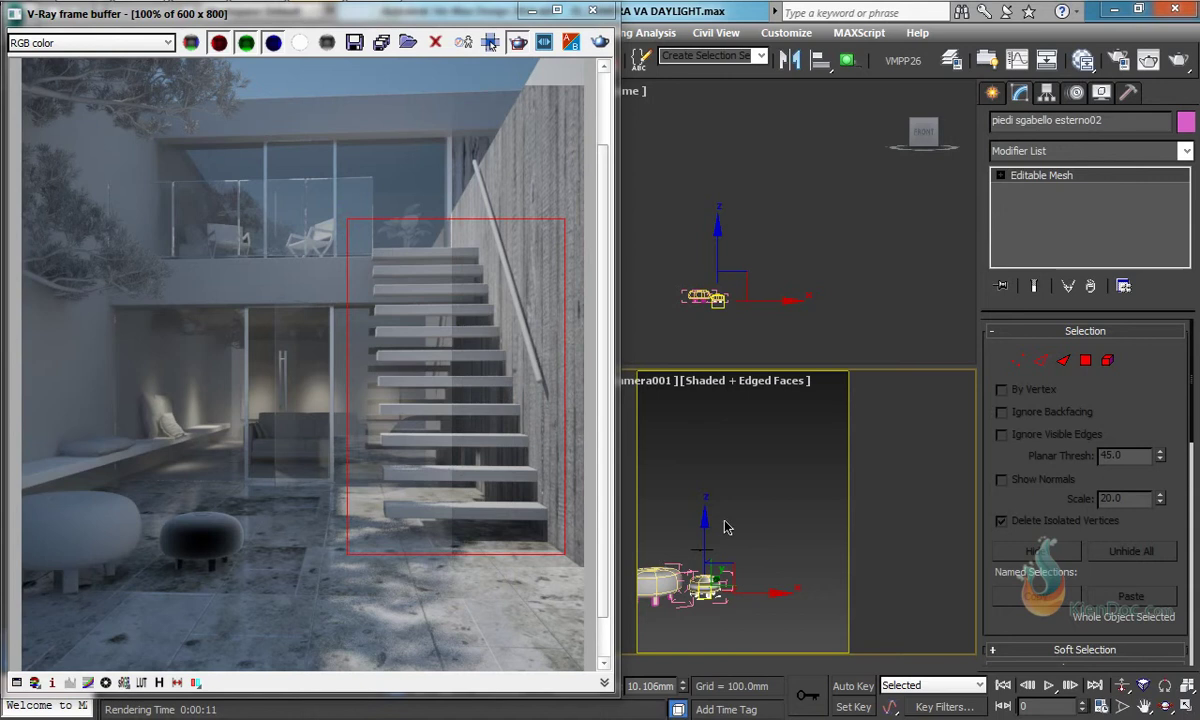
left_click(1180, 60)
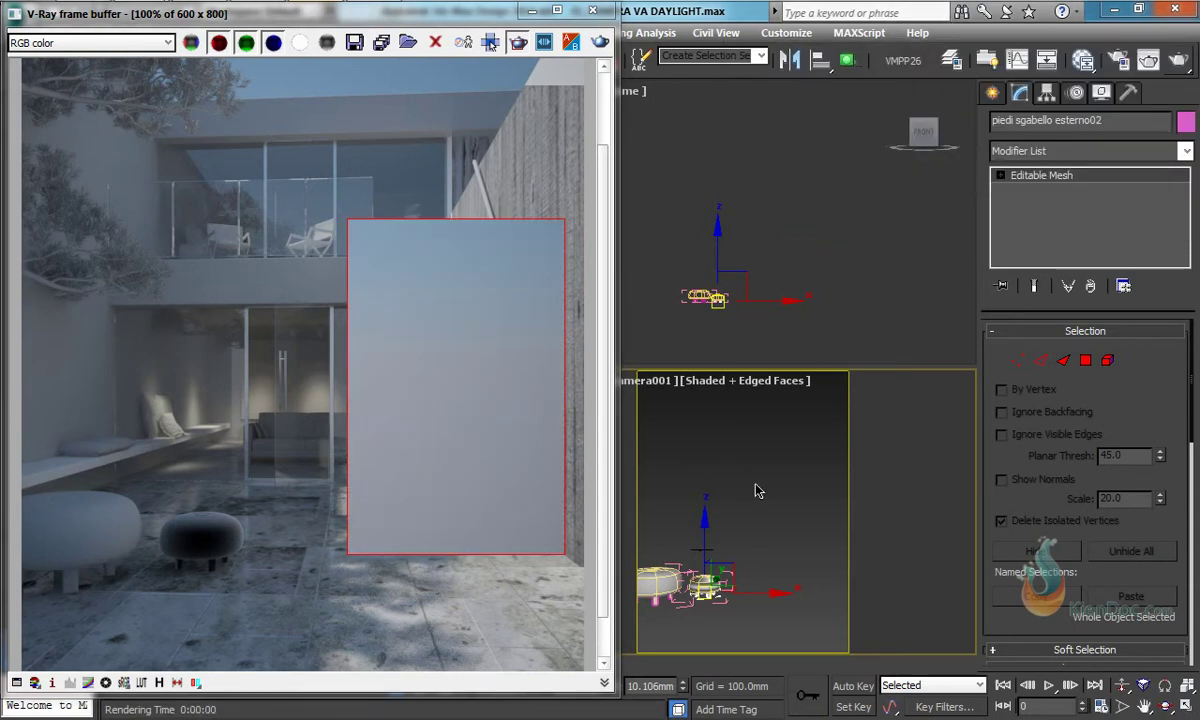
right_click(758, 460)
left_click(802, 365)
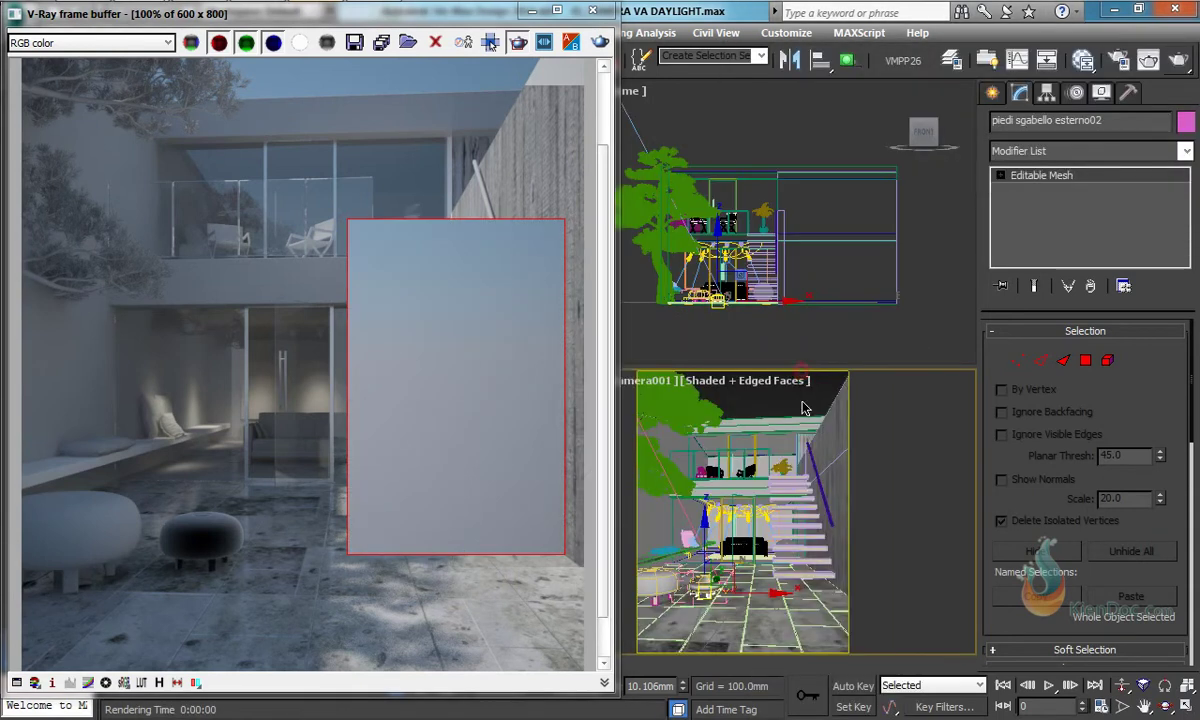
left_click(572, 45)
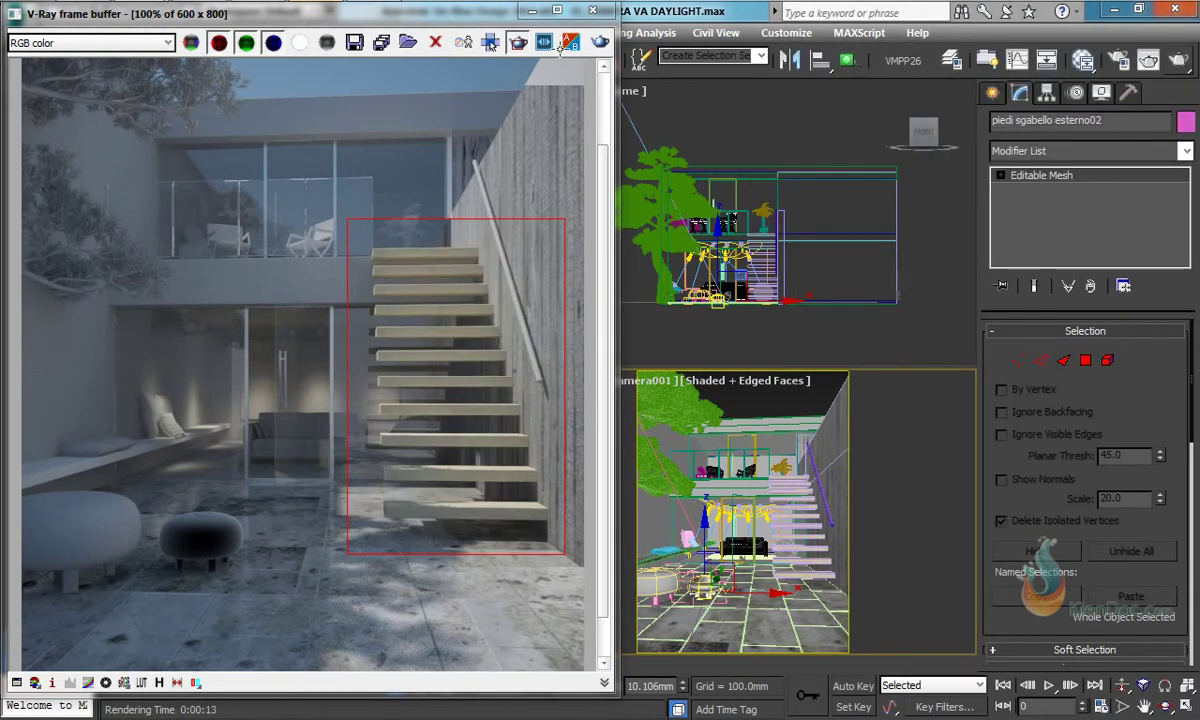
left_click(589, 10)
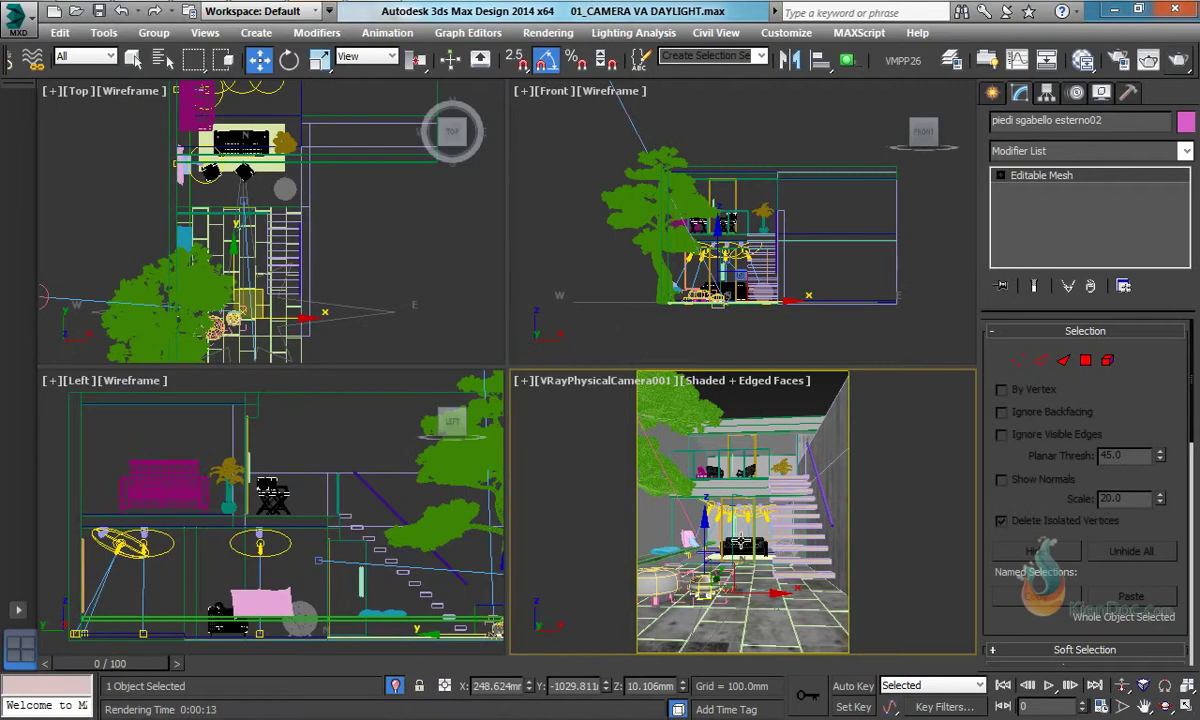
Step: Maximize the camera viewport and switch it to a perspective view with safe frames turned off
left_click(740, 541)
key("alt+w")
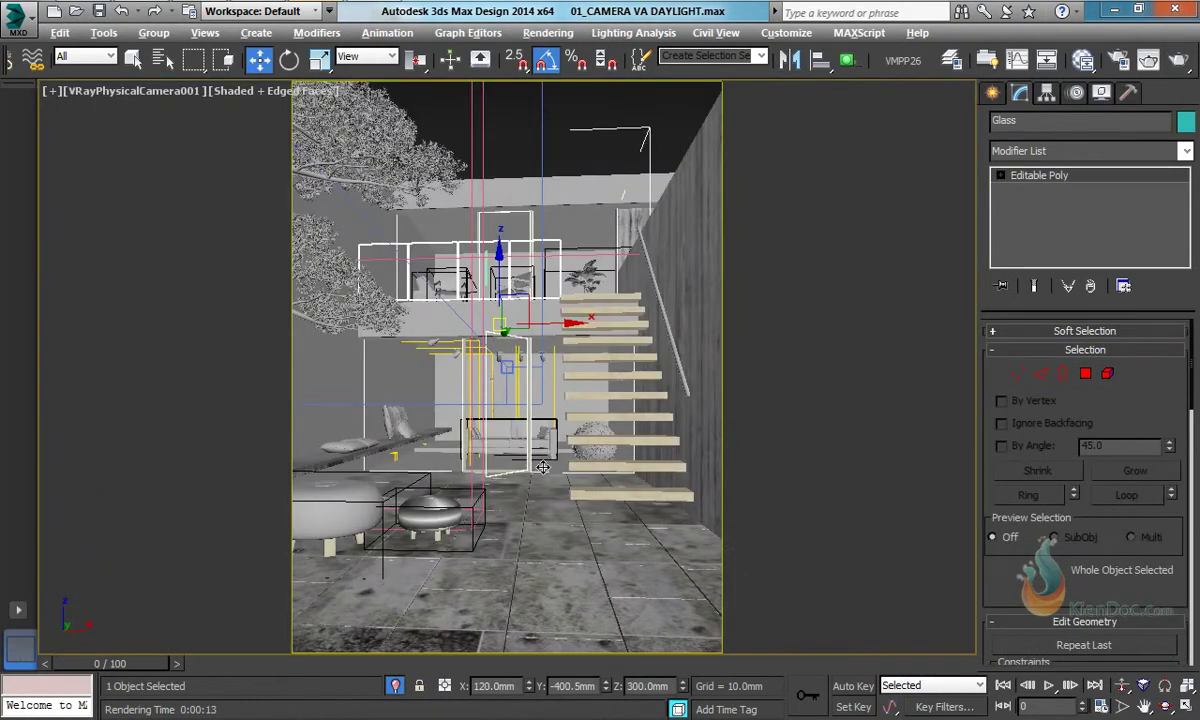
key("p")
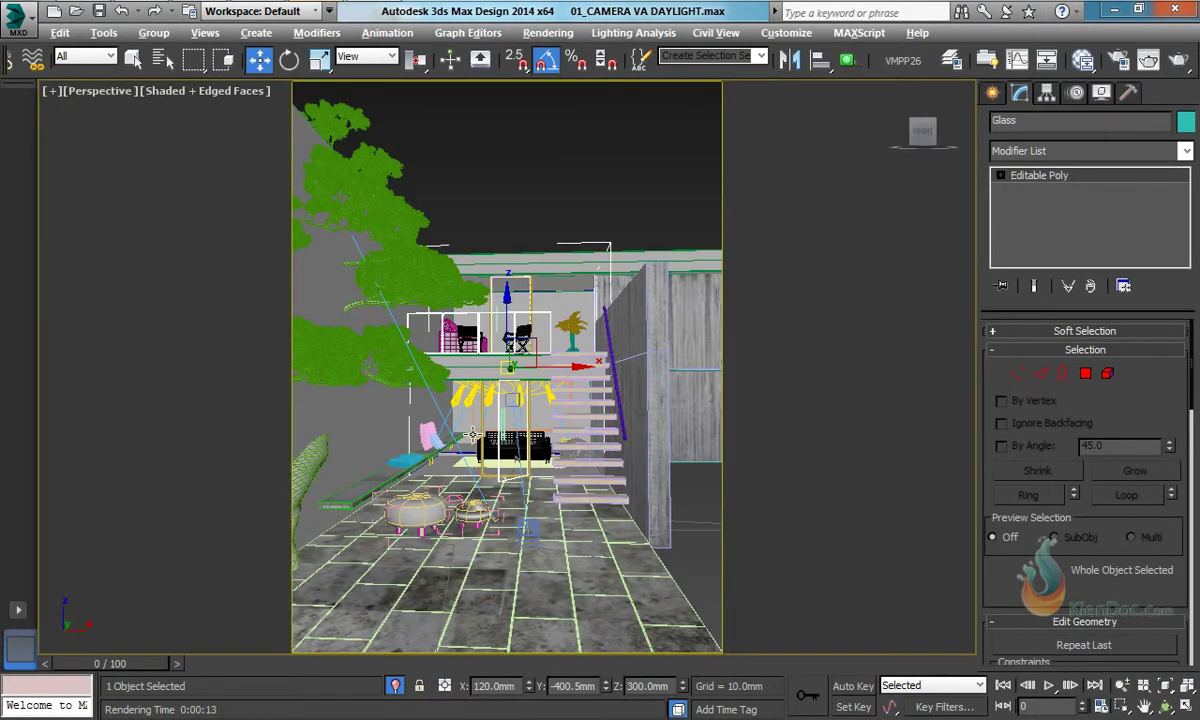
key("shift+f")
Step: Select the stair handrail (Scorrimano) in the perspective view and open the material editor
middle_click_drag(551, 449, 594, 491, "alt")
middle_click_drag(634, 450, 612, 388)
scroll(668, 395, "up", 3)
left_click(706, 384)
key("m")
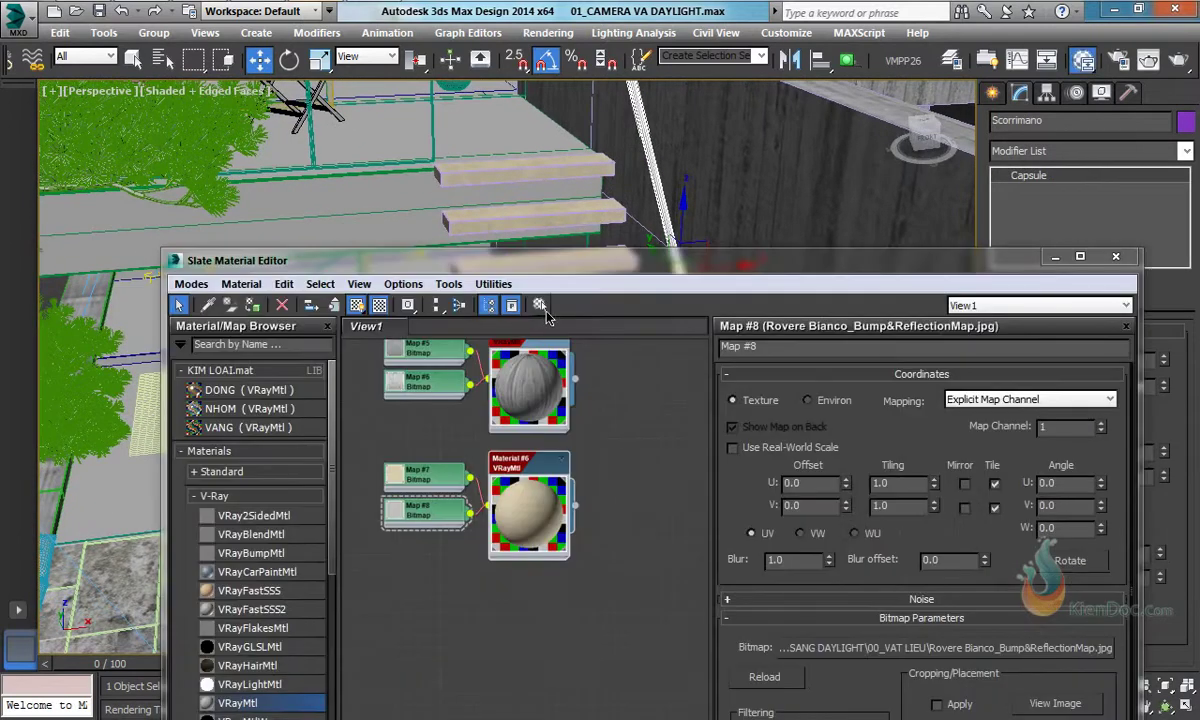
left_click_drag(557, 270, 522, 149)
scroll(512, 383, "down", 5)
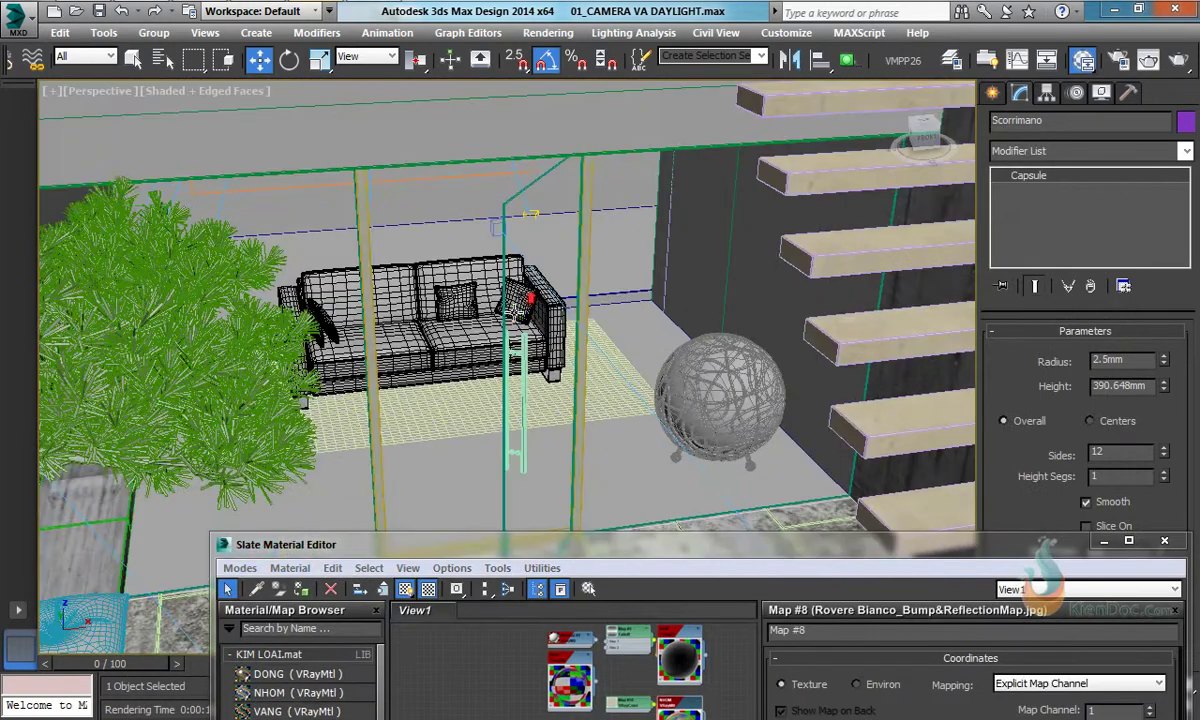
Step: Select the Glass object and hide it to get access to the interior objects
middle_click_drag(515, 313, 473, 313, "alt")
middle_click_drag(398, 319, 464, 258)
left_click(516, 253)
right_click(525, 256)
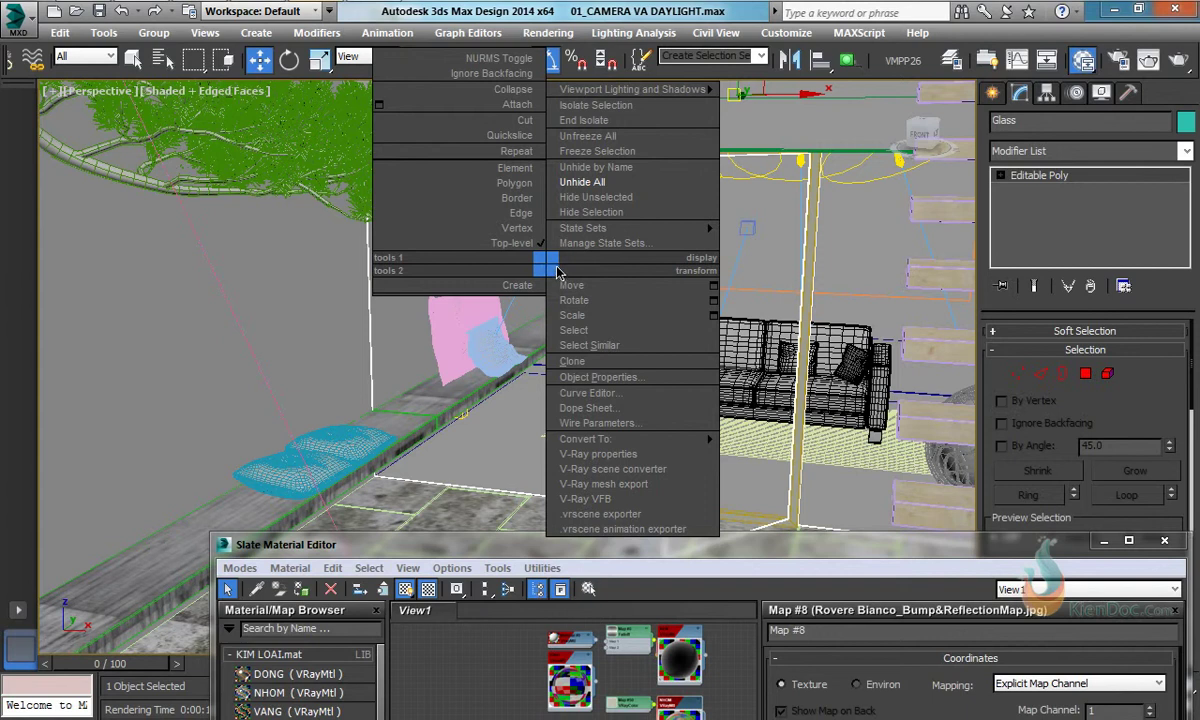
left_click(585, 215)
Step: Select the small cushion (cuscino) on the bench and duplicate the black V-Ray material together with its Falloff map
middle_click_drag(472, 398, 487, 437)
scroll(490, 414, "up", 4)
left_click(462, 357)
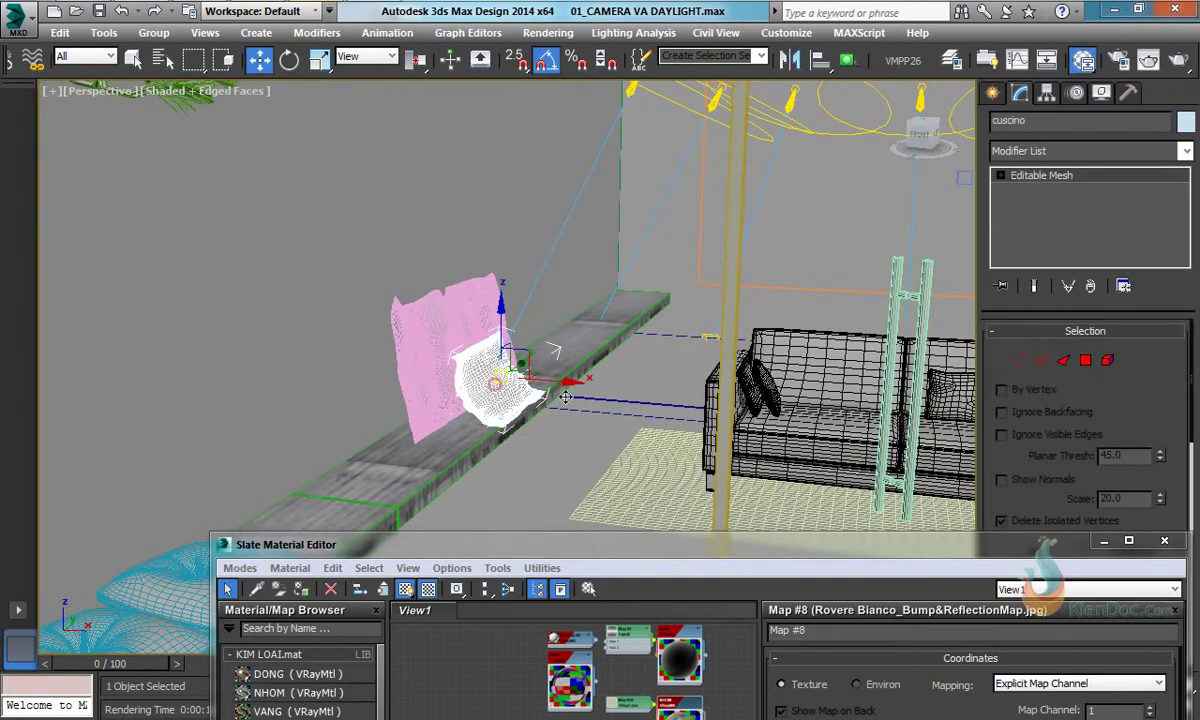
middle_click_drag(591, 374, 359, 316)
middle_click_drag(655, 350, 660, 375, "alt")
left_click_drag(760, 548, 745, 234)
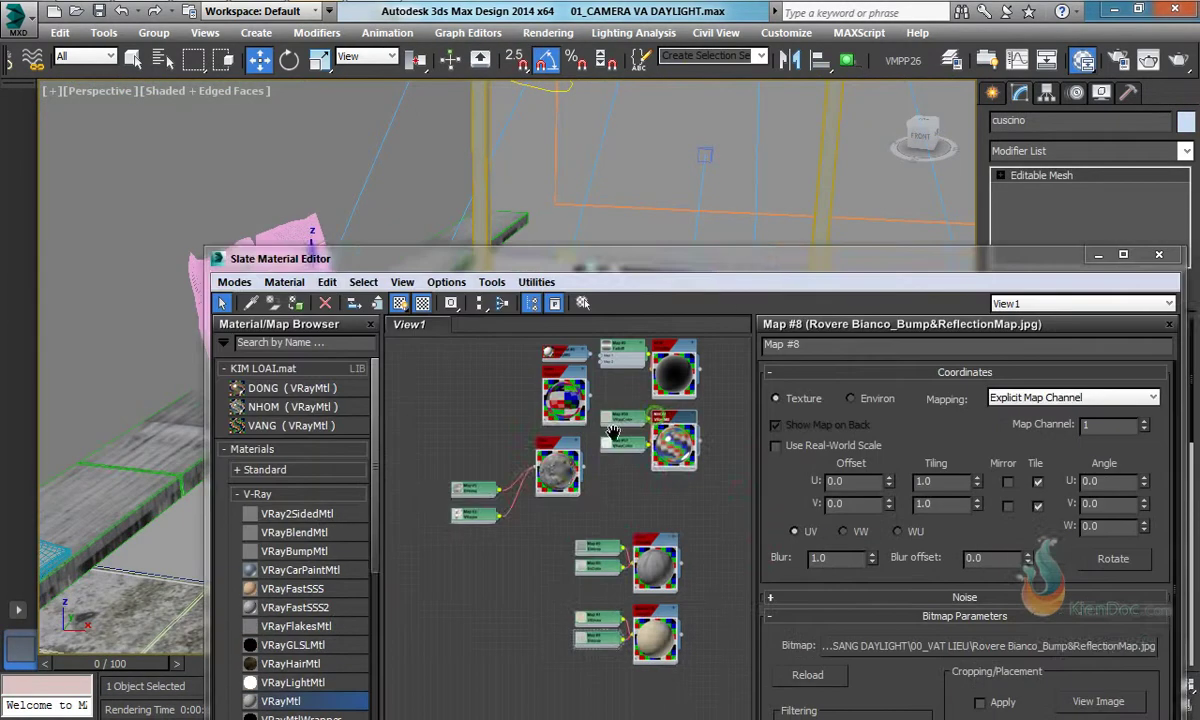
scroll(608, 370, "up", 1)
middle_click_drag(605, 340, 487, 411)
left_click_drag(541, 388, 690, 386, "shift")
scroll(659, 397, "up", 2)
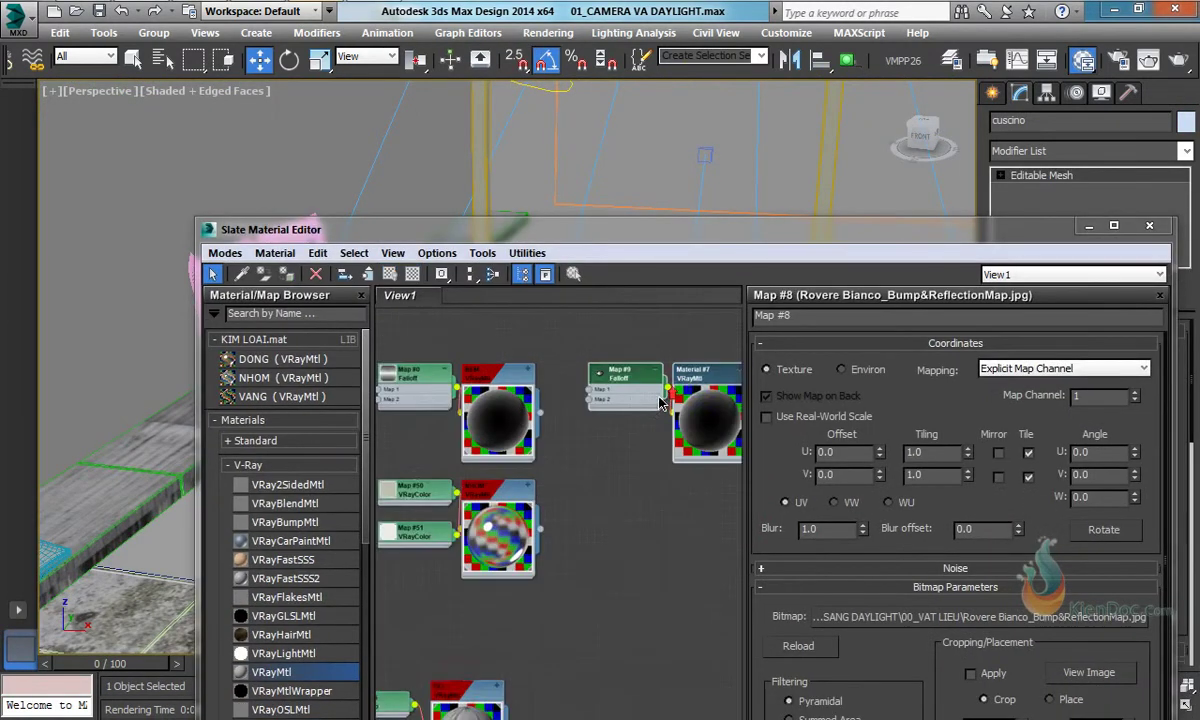
Step: Set the front color of the duplicated Falloff map to orange, RGB 160, 83, 0
middle_click_drag(659, 397, 517, 437)
scroll(494, 418, "up", 1)
left_click(492, 412)
double_click(493, 415)
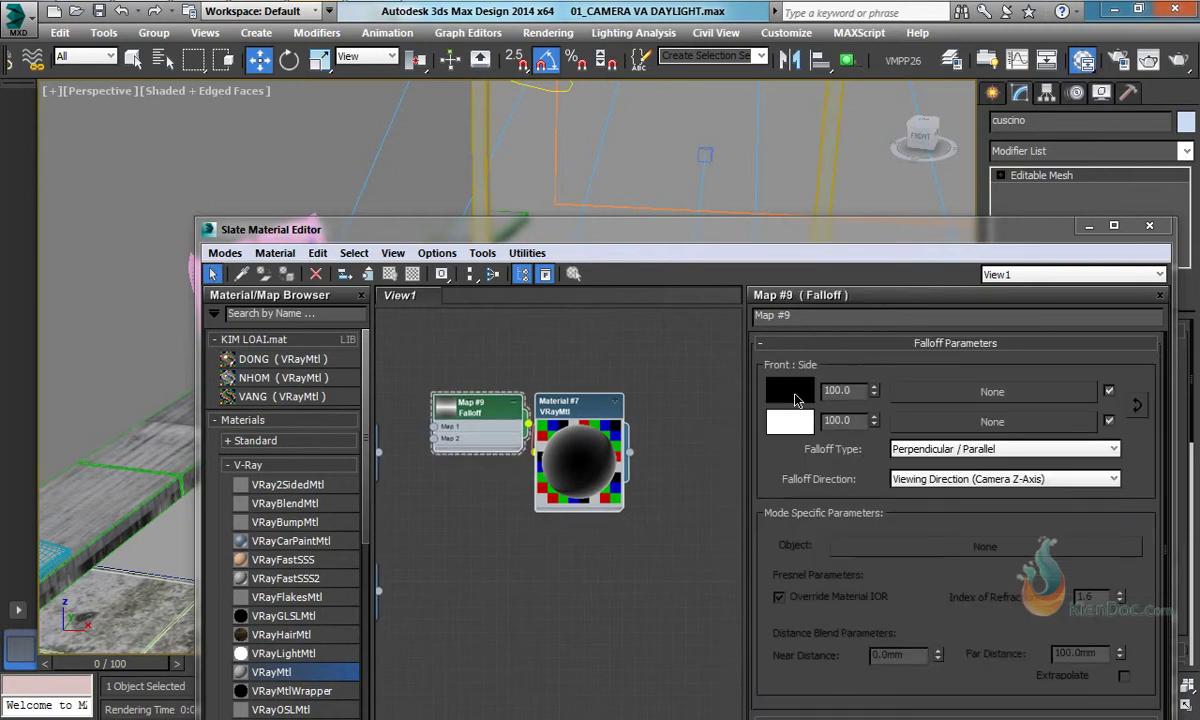
left_click(790, 392)
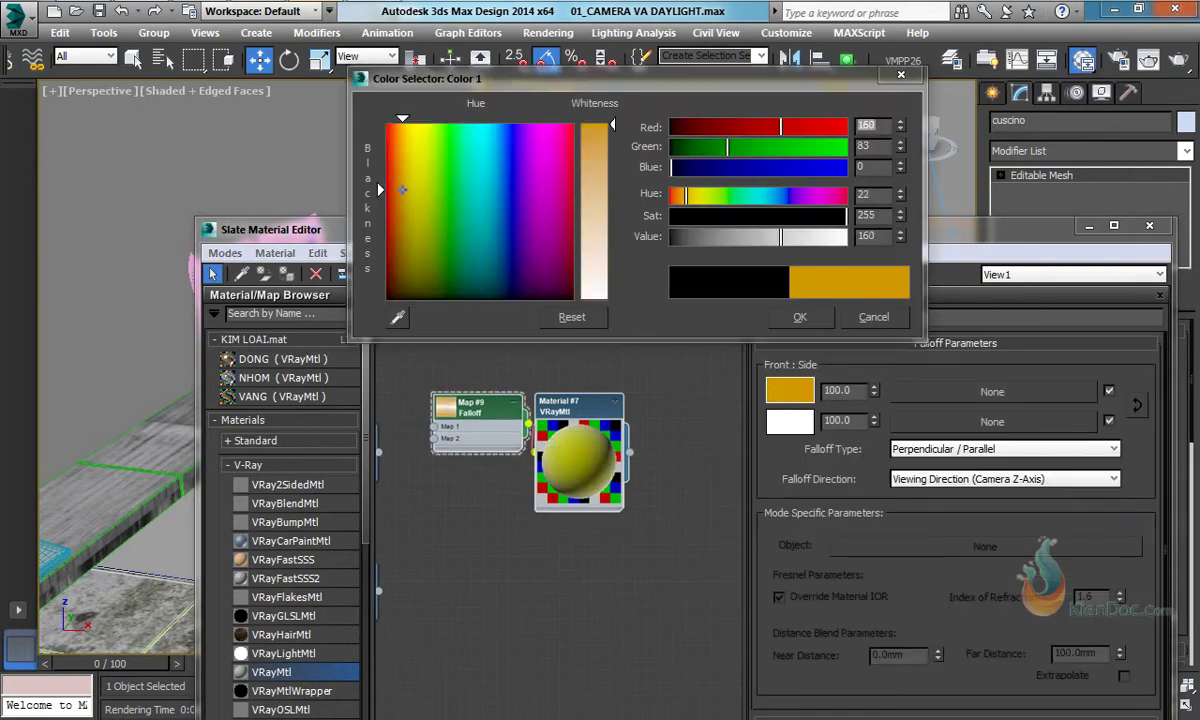
left_click(802, 317)
Step: Assign the orange falloff material to the selected bench cushion and display it in the viewport
left_click_drag(548, 235, 598, 360)
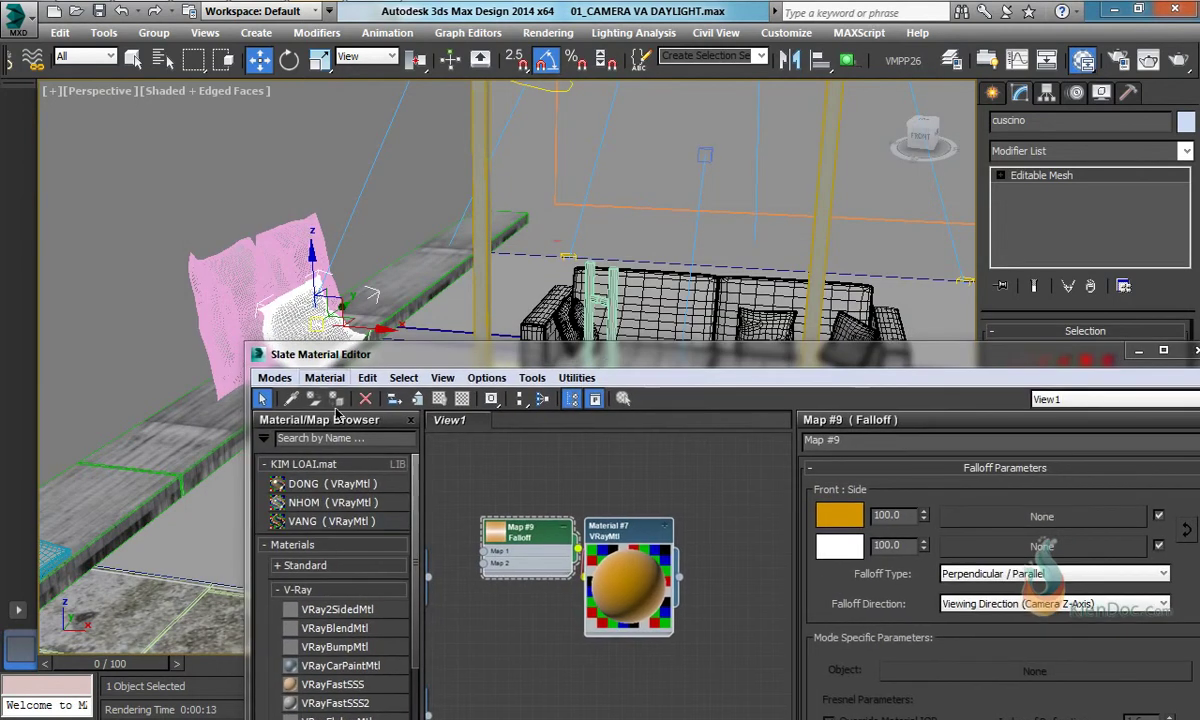
left_click(615, 524)
left_click(336, 400)
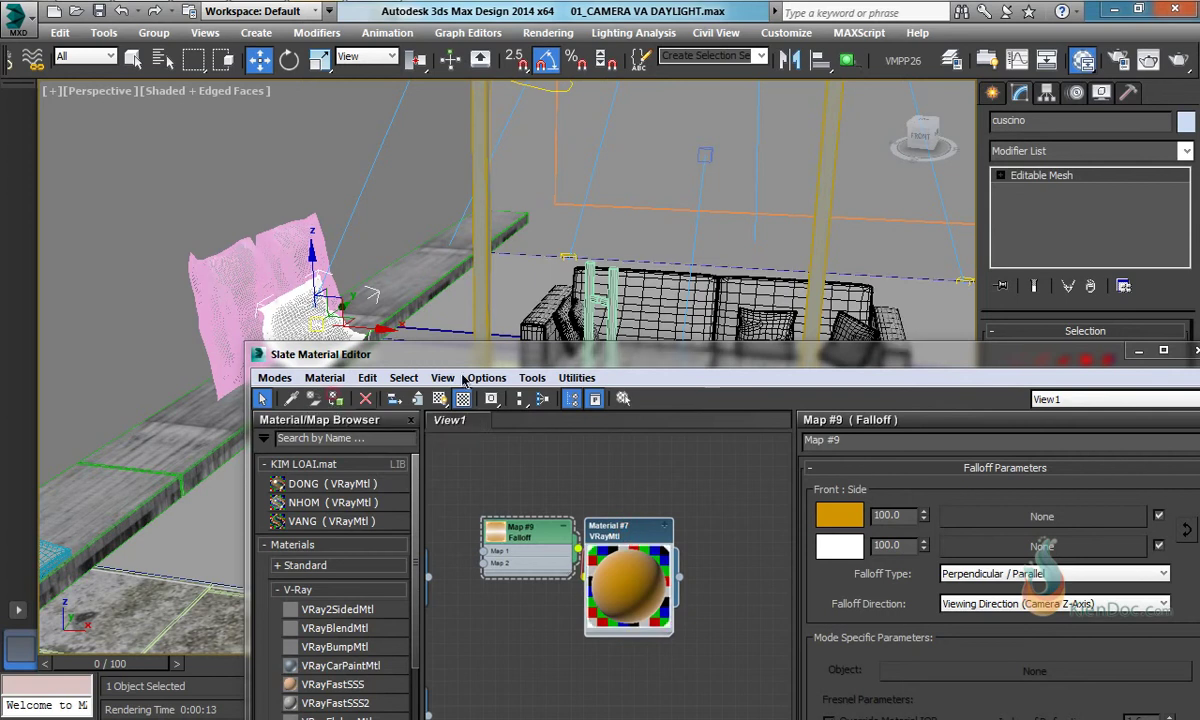
left_click(440, 401)
Step: Open the sofa group (DIVANO) and apply the orange falloff material to three of its pillows
left_click_drag(566, 356, 524, 491)
mouse_move(759, 381)
middle_mouse_down()
mouse_move(632, 372)
mouse_move(640, 323)
mouse_move(616, 316)
middle_mouse_up()
left_click(822, 303)
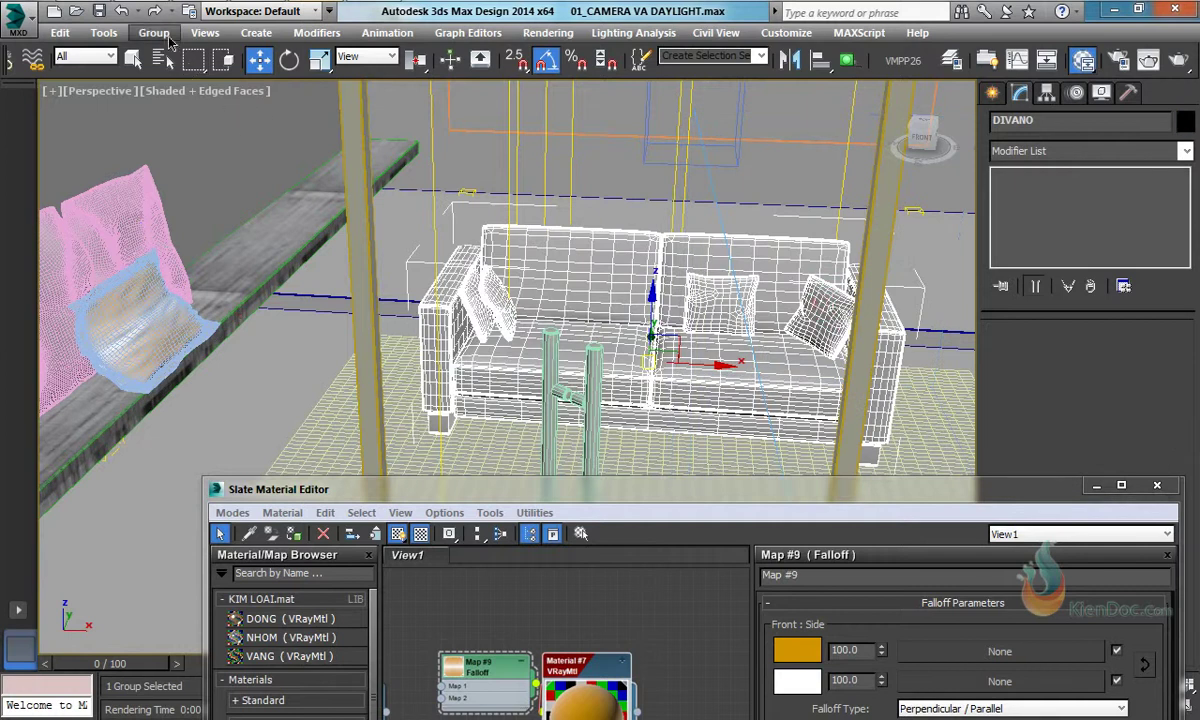
left_click(154, 32)
left_click(169, 107)
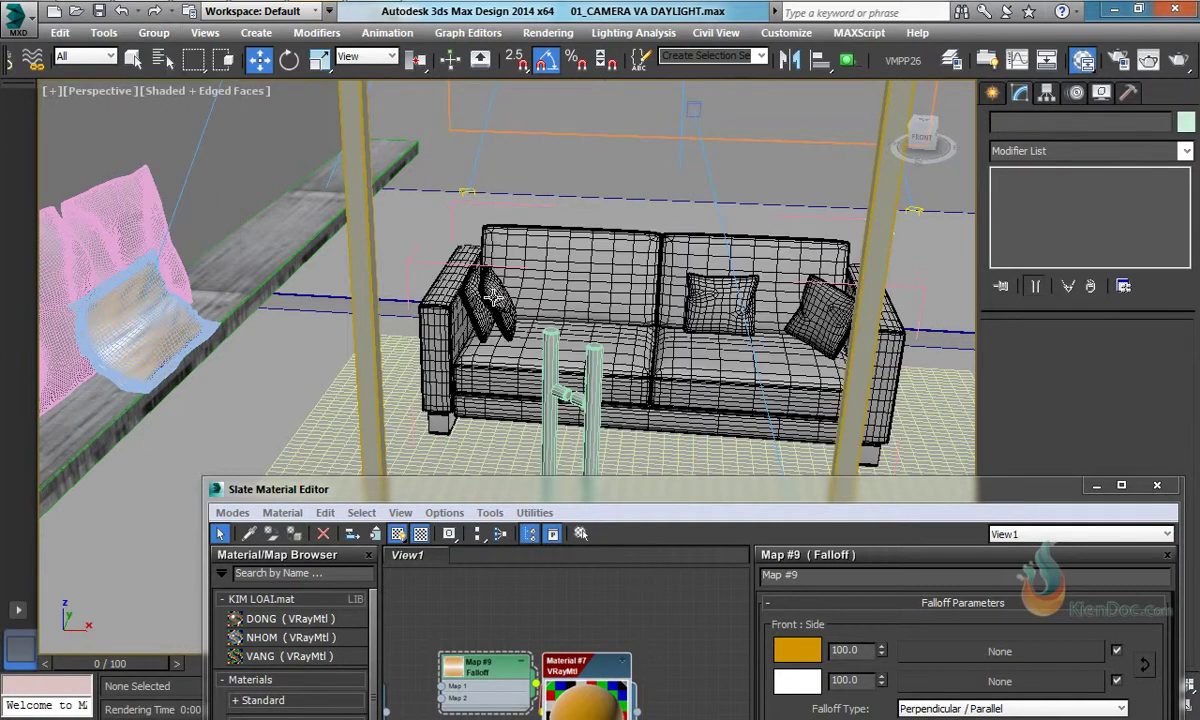
left_click(492, 297)
left_click(727, 317, "ctrl")
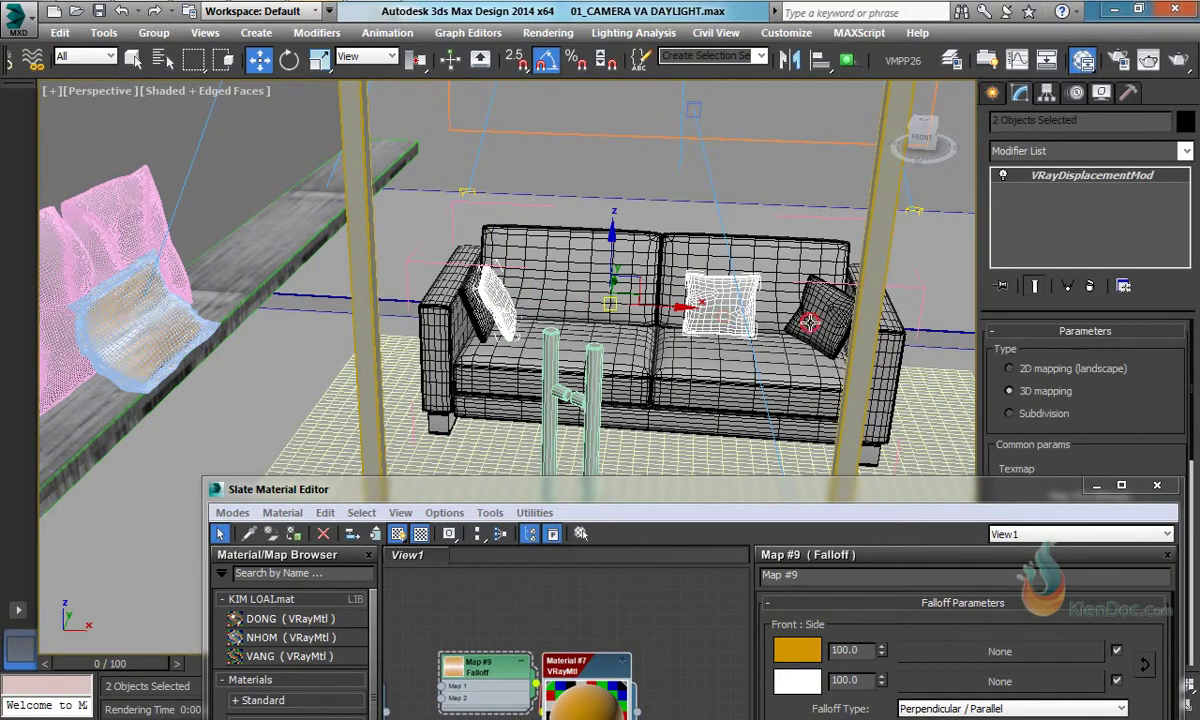
left_click(820, 308, "ctrl")
Step: Select the picture (Quadro) above the sofa and duplicate the Rovere Bianco material with its two bitmap nodes
scroll(483, 357, "down", 5)
middle_click_drag(490, 335, 544, 222, "alt")
scroll(544, 217, "up", 3)
left_click(481, 245)
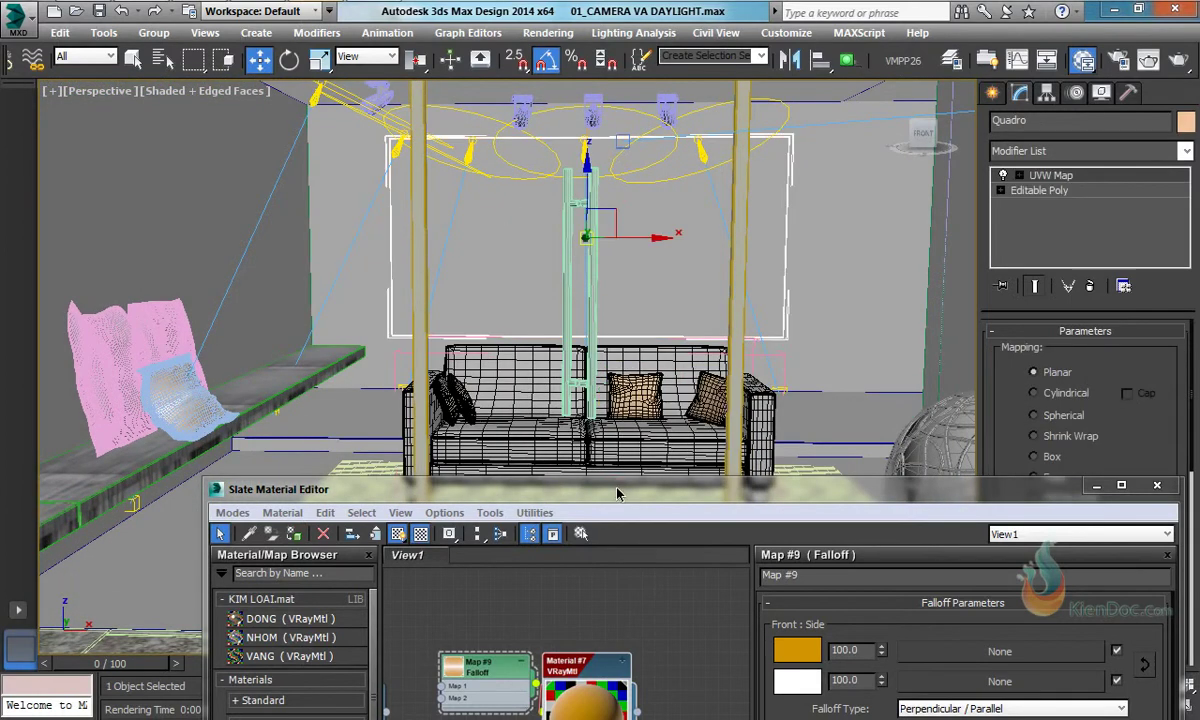
left_click_drag(617, 493, 496, 163)
middle_click_drag(489, 398, 461, 351)
scroll(455, 362, "down", 4)
middle_click_drag(308, 567, 457, 345)
scroll(414, 455, "up", 2)
left_click_drag(454, 381, 314, 386)
left_click_drag(424, 339, 585, 331, "shift")
scroll(543, 342, "up", 2)
middle_click_drag(538, 338, 430, 338)
scroll(423, 337, "up", 2)
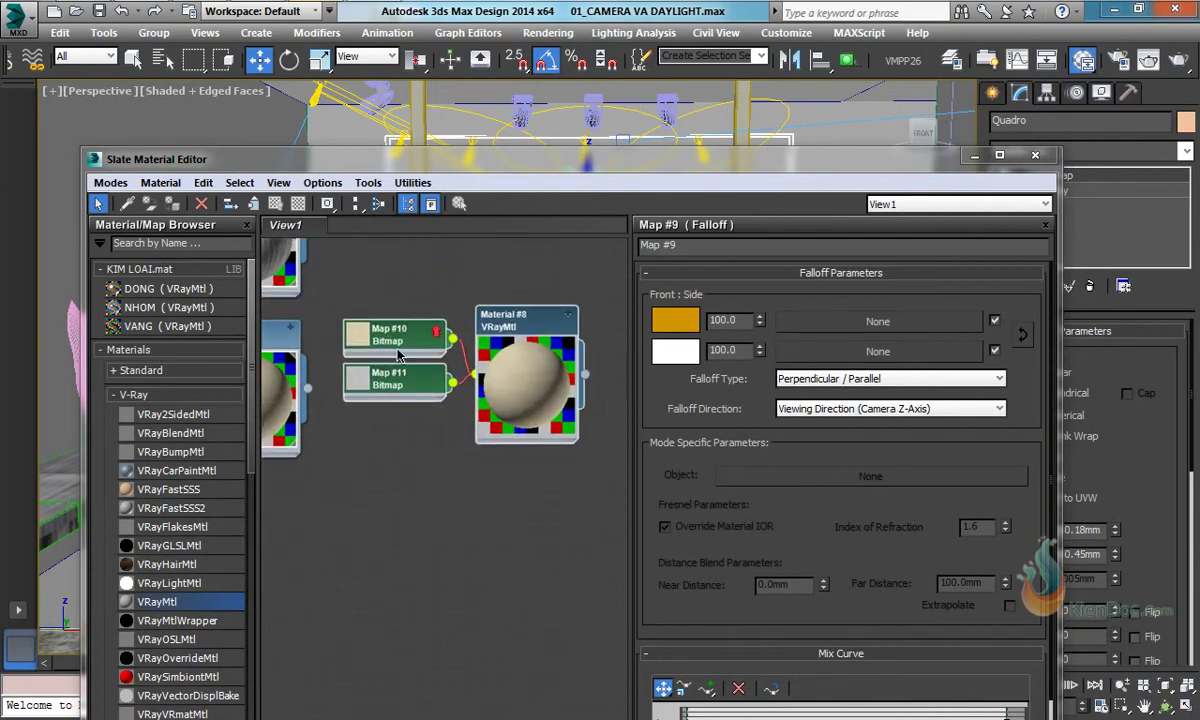
Step: Replace the duplicated material's diffuse bitmap with Zebre.jpg from the 00_VAT LIEU folder
double_click(400, 337)
left_click(865, 546)
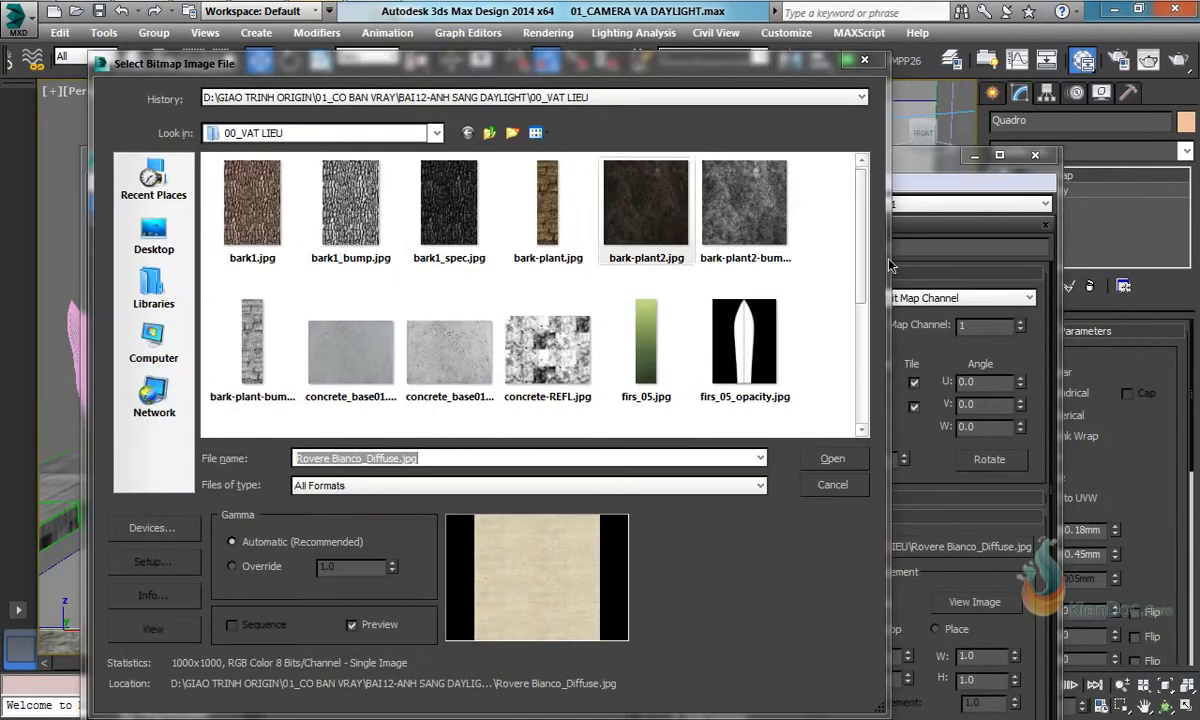
left_click_drag(859, 245, 852, 396)
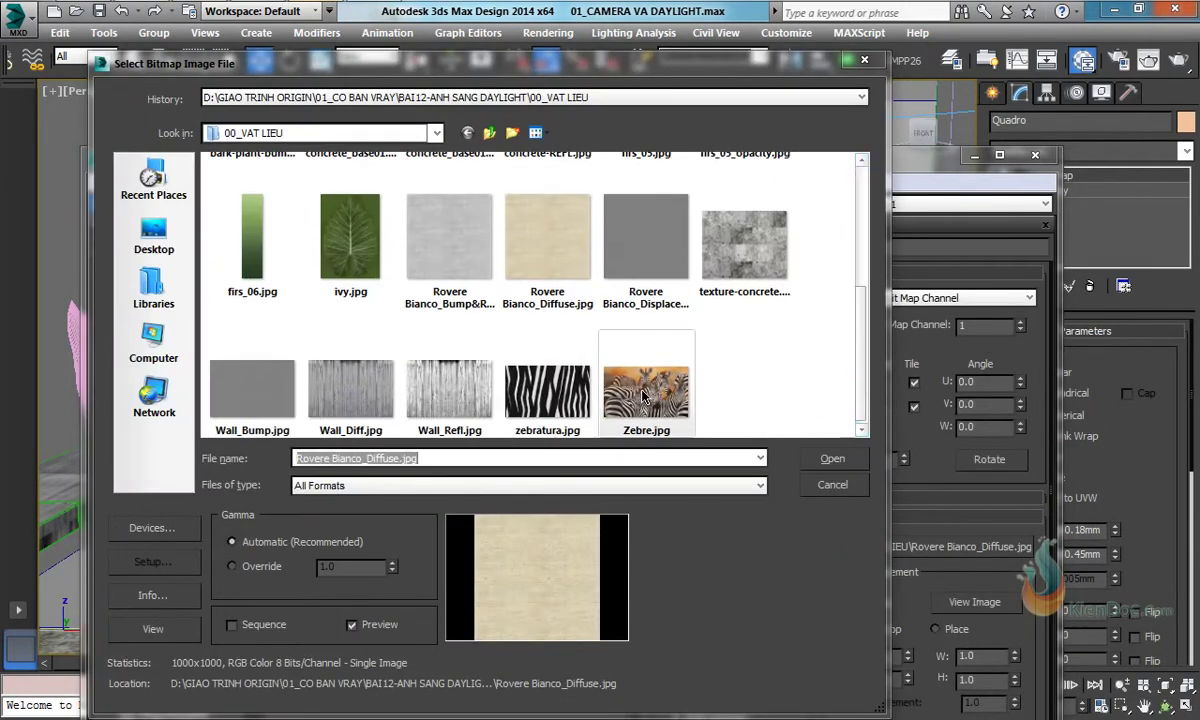
double_click(645, 397)
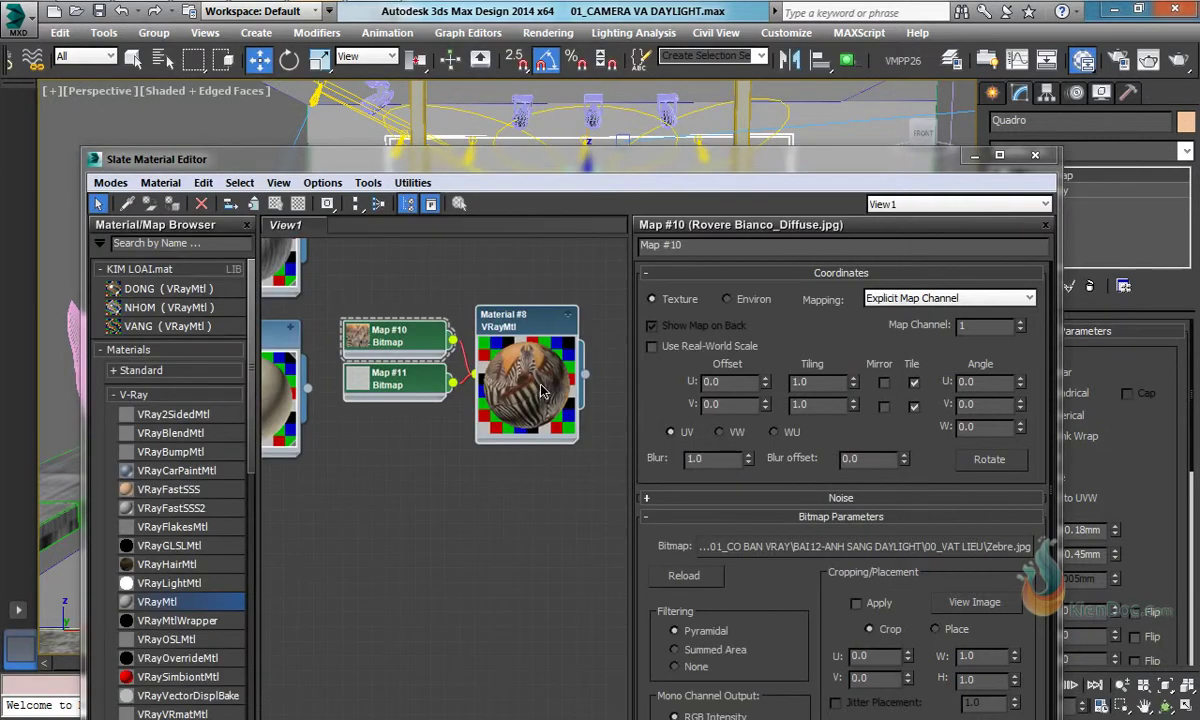
Step: Delete the bump bitmap node (Map #11) from the zebra material and assign the material to the picture, shown textured in the viewport
left_click(298, 203)
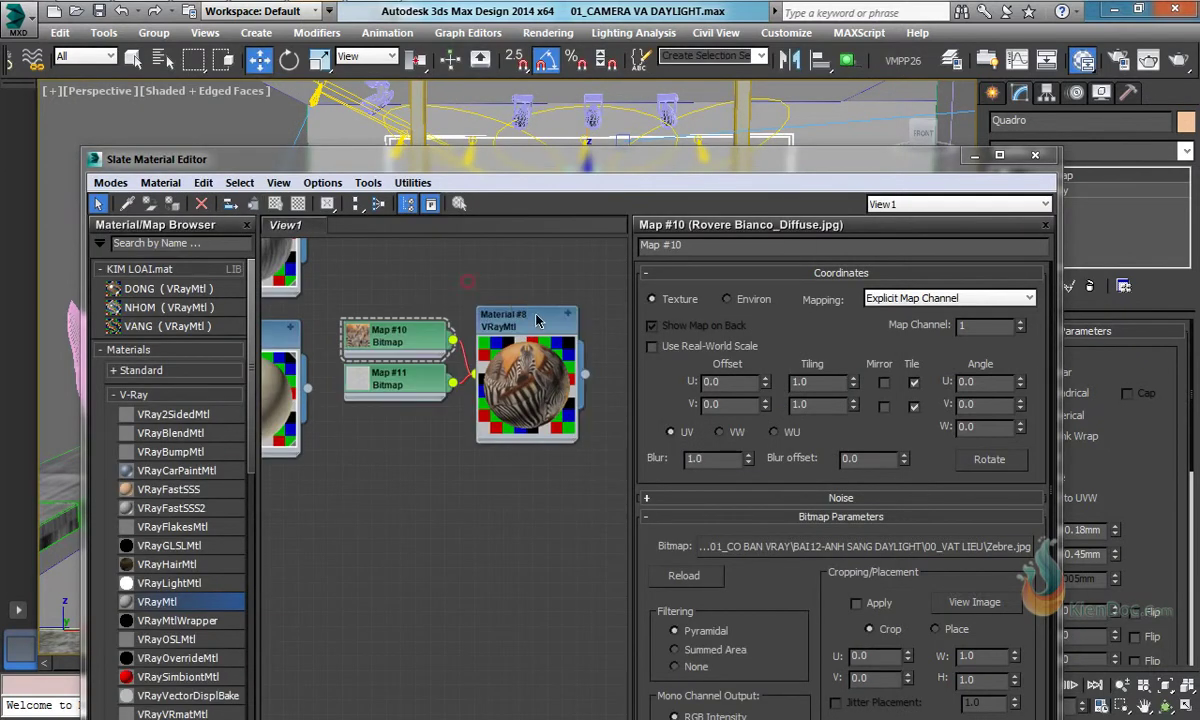
left_click_drag(396, 380, 398, 410)
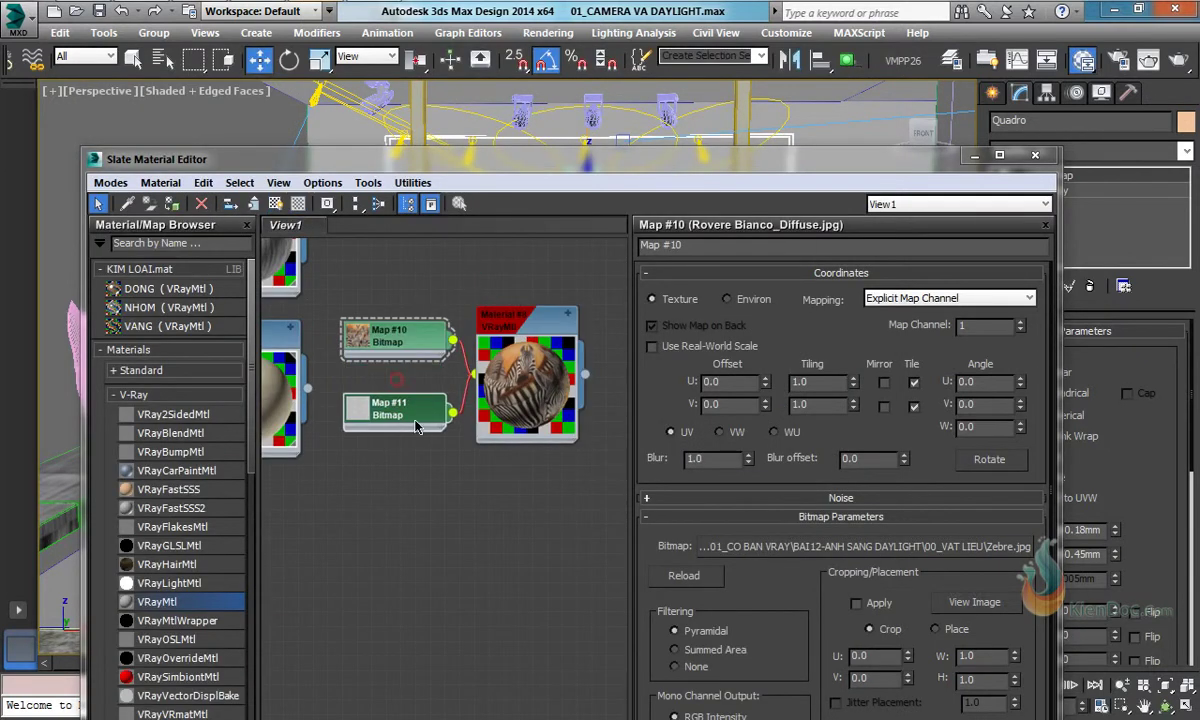
key("Delete")
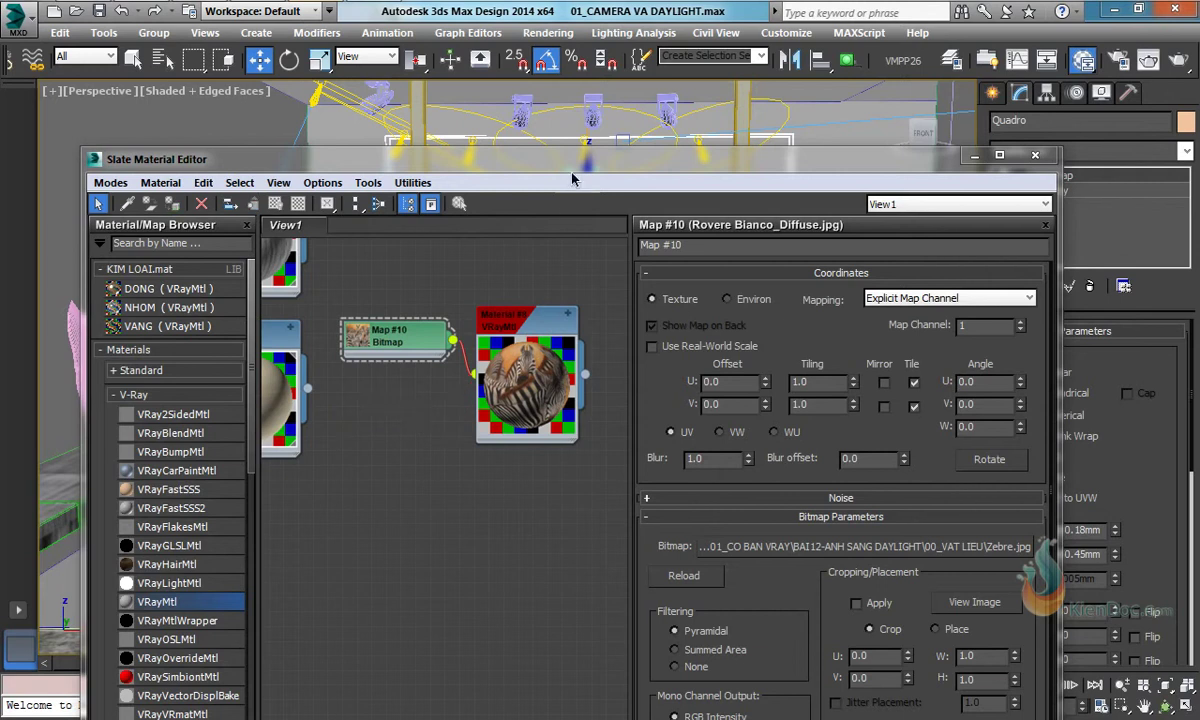
left_click(171, 203)
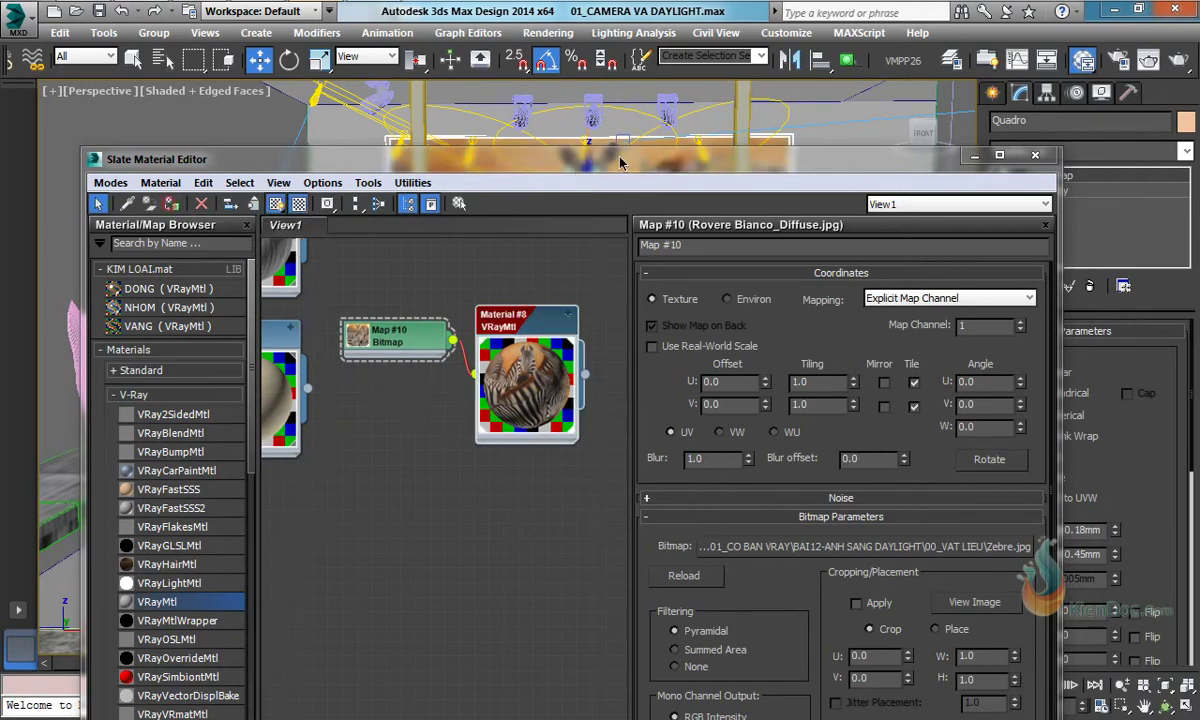
Step: Select the rug (Tappeto) under the sofa and duplicate the zebra picture material with its bitmap node
left_click_drag(620, 160, 595, 453)
scroll(560, 310, "down", 3)
middle_click_drag(560, 310, 490, 335, "alt")
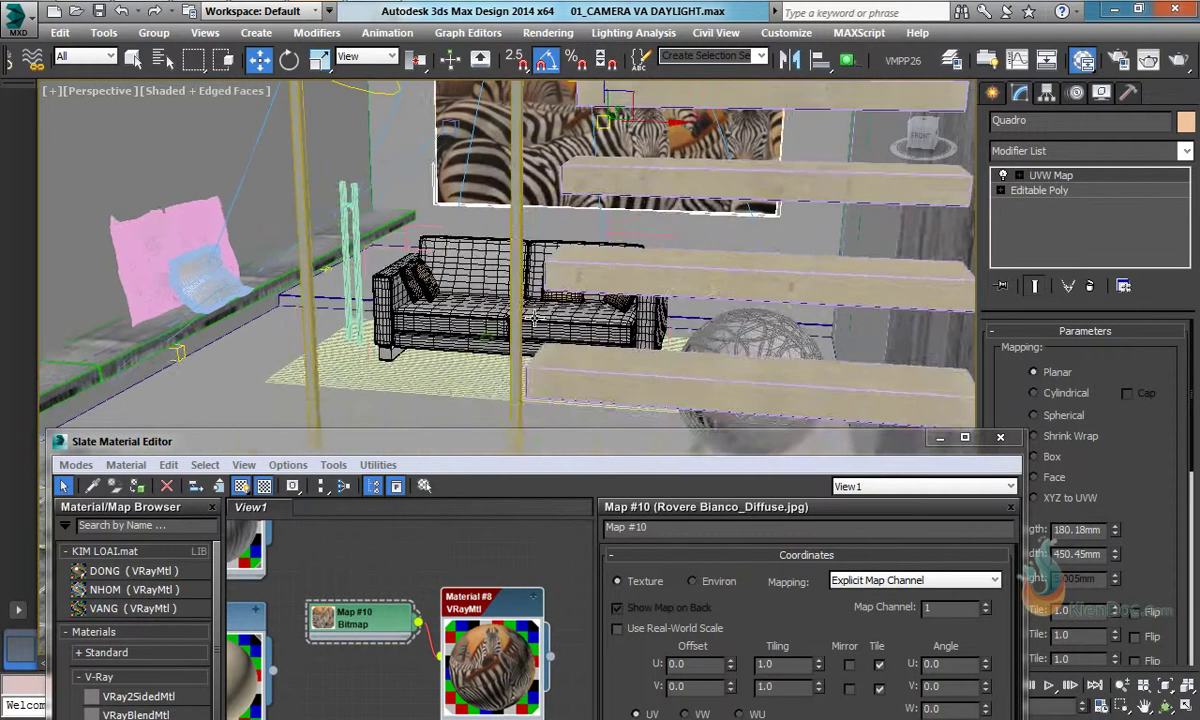
left_click(420, 410)
left_click_drag(513, 440, 515, 180)
left_click(513, 292)
mouse_move(497, 343)
left_mouse_down("shift")
mouse_move(501, 503)
mouse_move(497, 475)
left_mouse_up("shift")
left_click(401, 451)
left_click(387, 489)
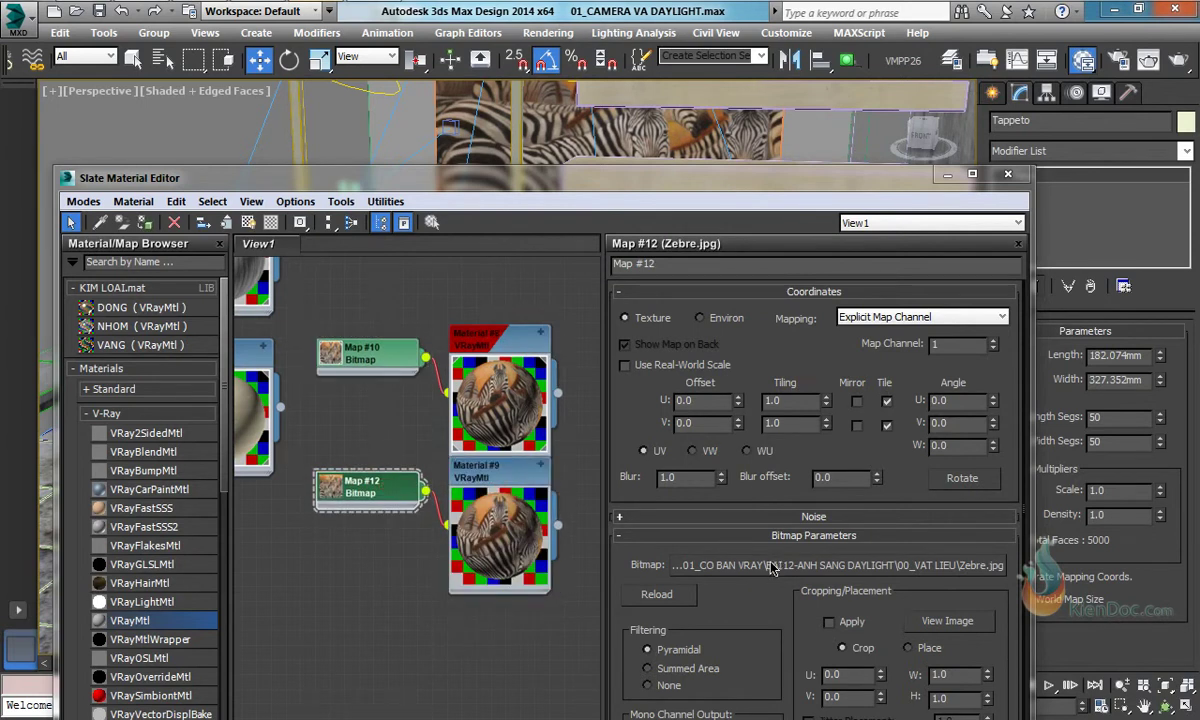
Step: Replace the bitmap of the duplicated zebra material with zebratura.jpg
left_click(837, 565)
left_click(835, 280)
left_click_drag(835, 280, 830, 423)
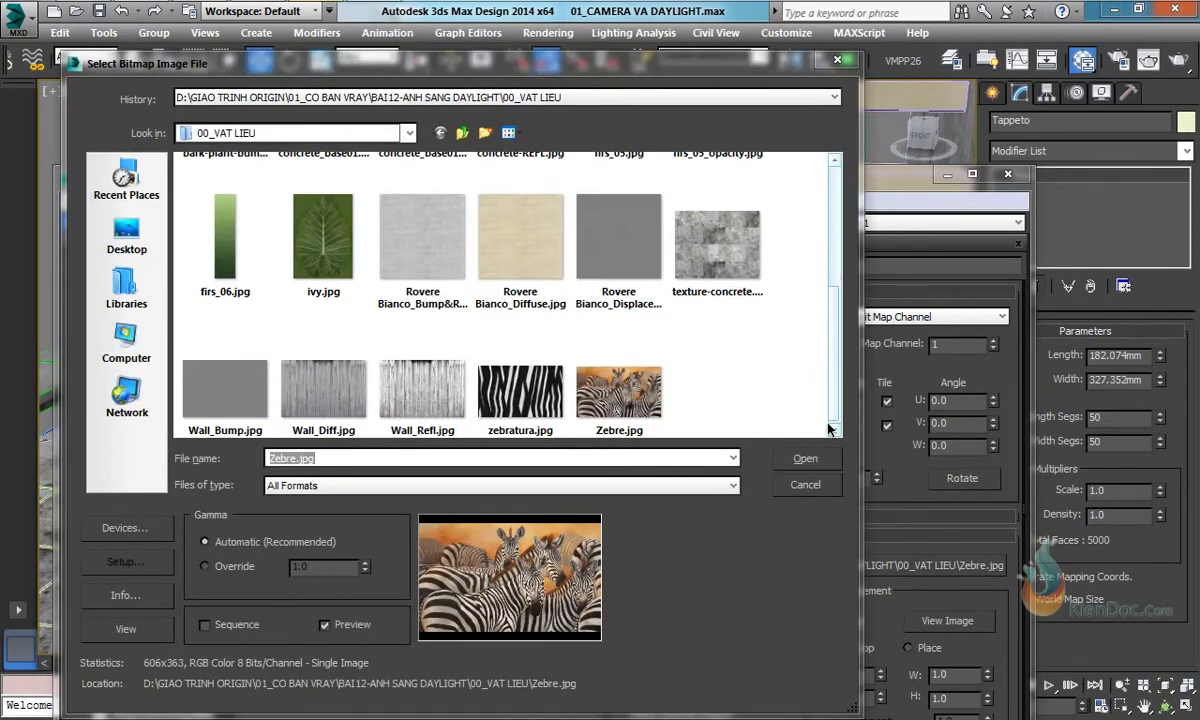
double_click(497, 370)
Step: Assign the zebra-stripe material to the rug and display its texture in the viewport
left_click(507, 484)
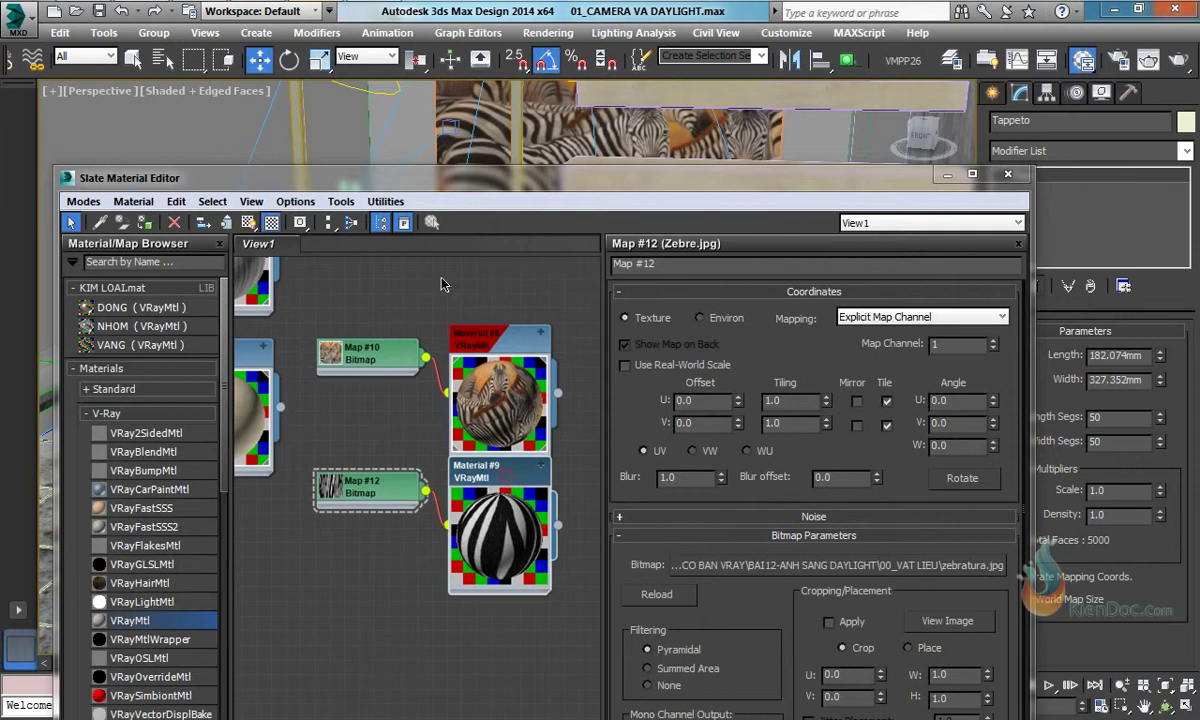
left_click(249, 223)
mouse_move(354, 183)
left_mouse_down()
mouse_move(429, 355)
mouse_move(435, 545)
left_mouse_up()
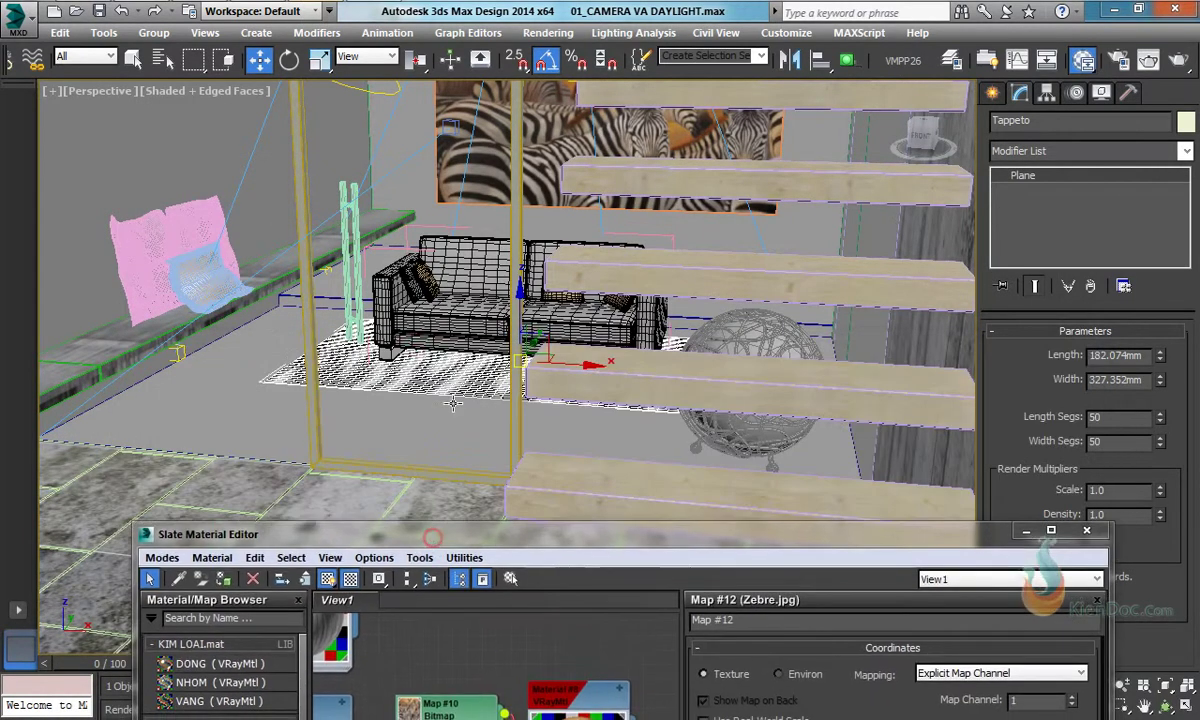
Step: Select the five spotlights above the zebra picture and assign the NHOM material to them
mouse_move(438, 394)
middle_mouse_down("alt")
mouse_move(423, 411)
mouse_move(506, 394)
mouse_move(460, 398)
mouse_move(432, 282)
mouse_move(495, 224)
middle_mouse_up("alt")
left_click(495, 165)
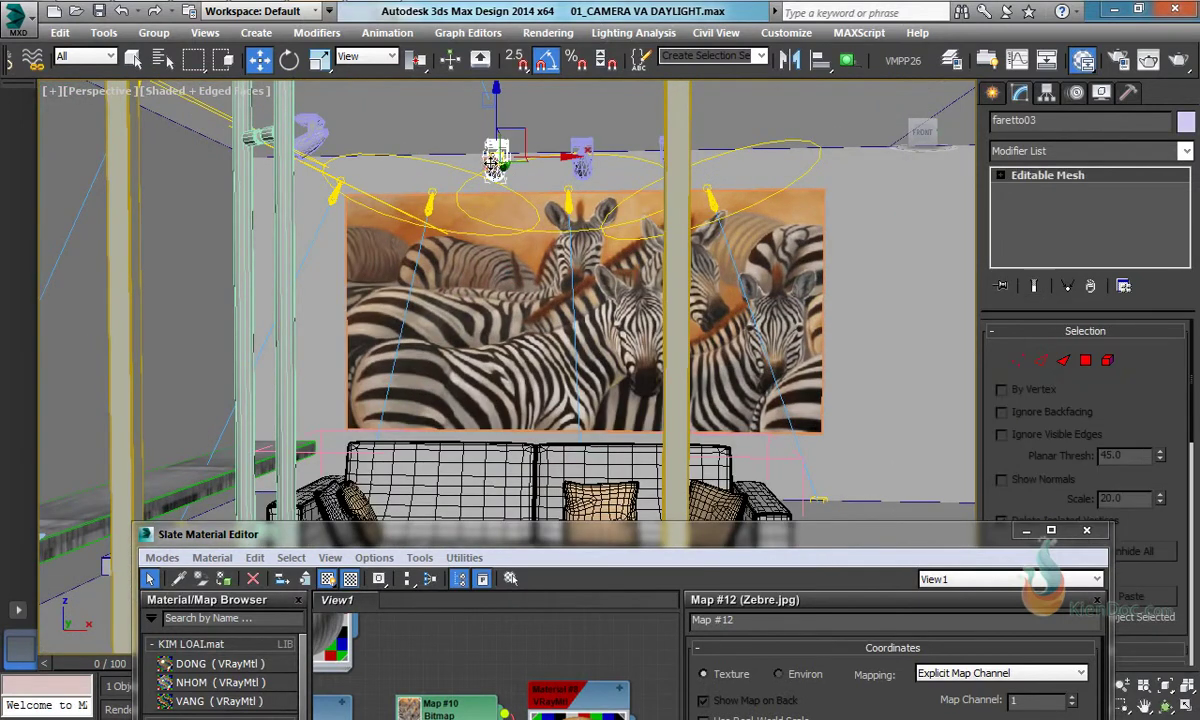
left_click(320, 138, "ctrl")
scroll(287, 166, "down", 2)
middle_click_drag(287, 176, 576, 382)
scroll(443, 342, "down", 2)
left_click(250, 150, "ctrl")
middle_click_drag(560, 232, 495, 222)
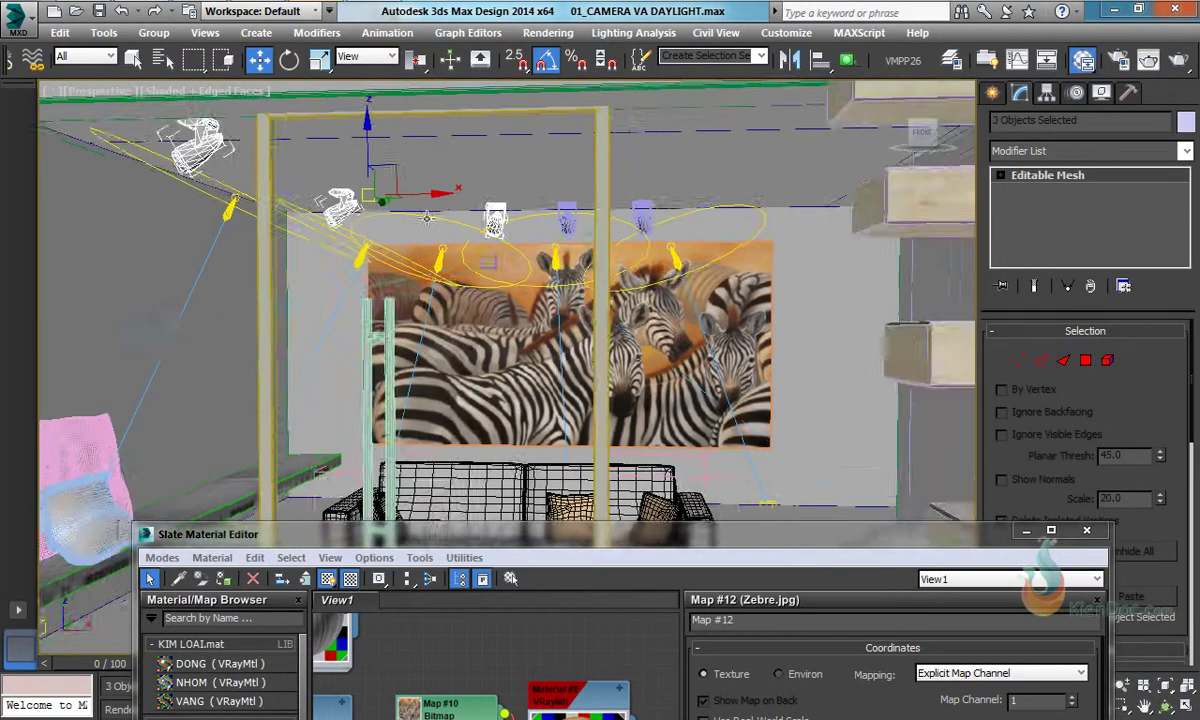
scroll(510, 215, "up", 2)
left_click(573, 222, "ctrl")
left_click(655, 218, "ctrl")
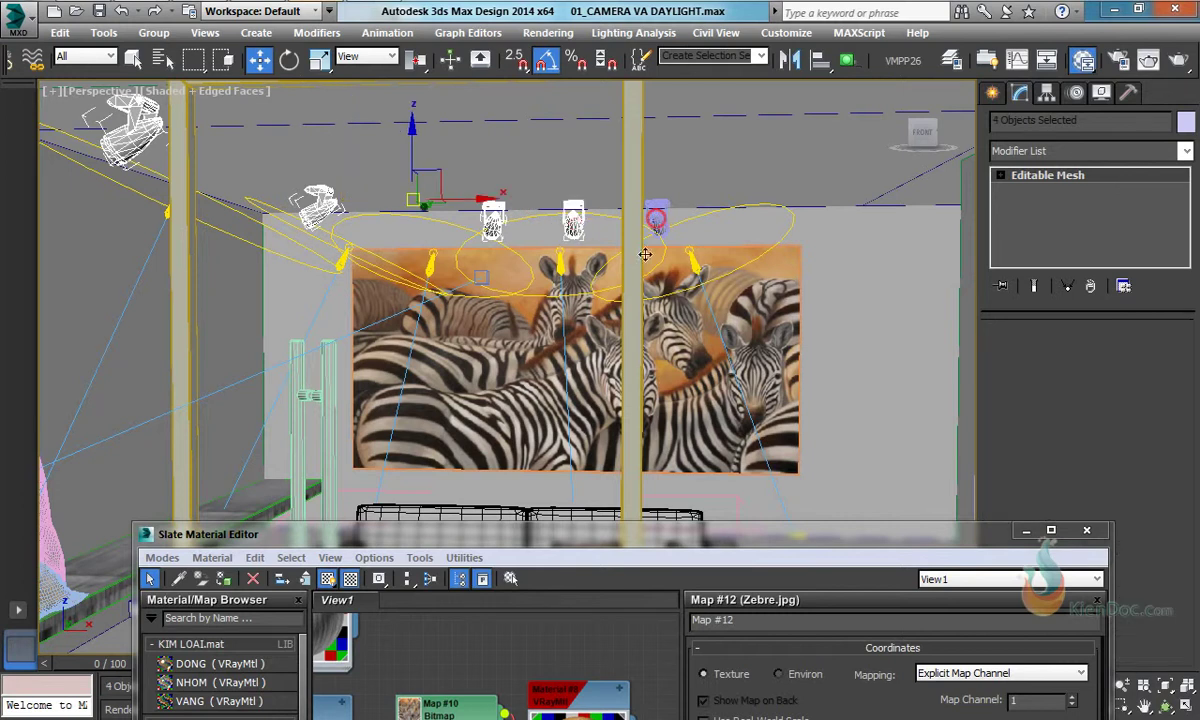
left_click_drag(627, 532, 627, 192)
scroll(480, 460, "down", 2)
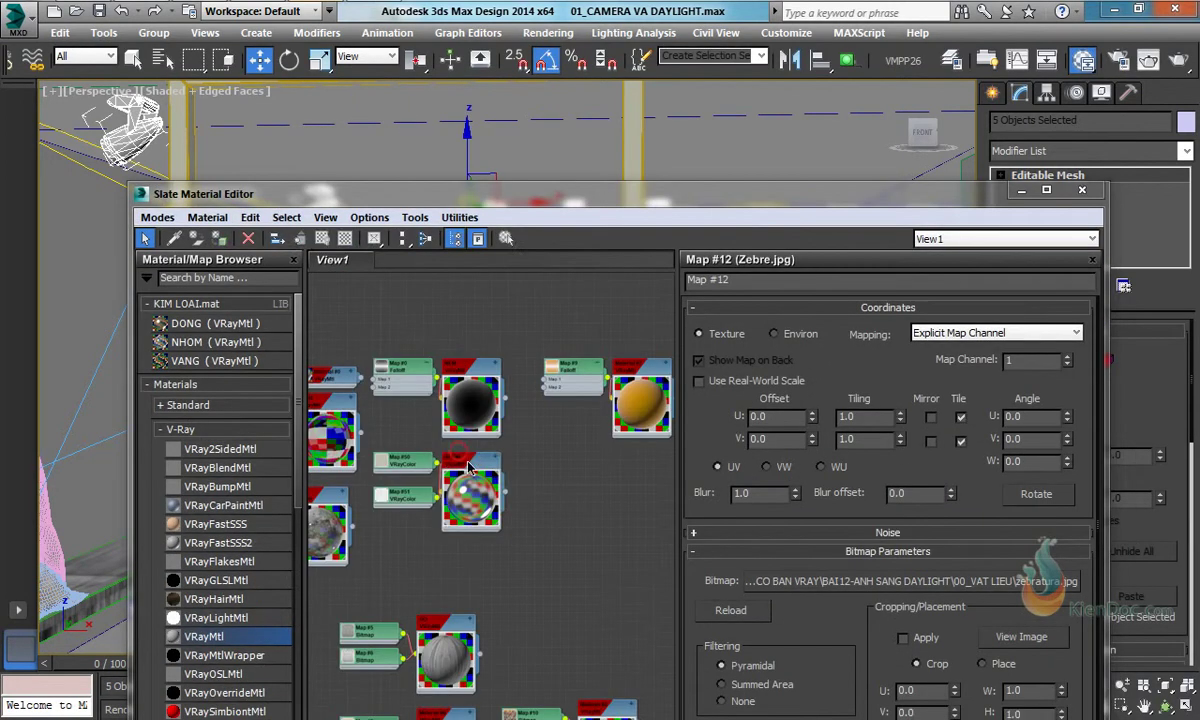
left_click(219, 241)
Step: Select the inner sphere element of the floor lamp (Lampada da terra) beside the sofa
left_click_drag(567, 207, 567, 509)
middle_click_drag(620, 290, 535, 369, "alt")
middle_click_drag(701, 344, 605, 327, "alt")
scroll(768, 326, "up", 2)
left_click(706, 300)
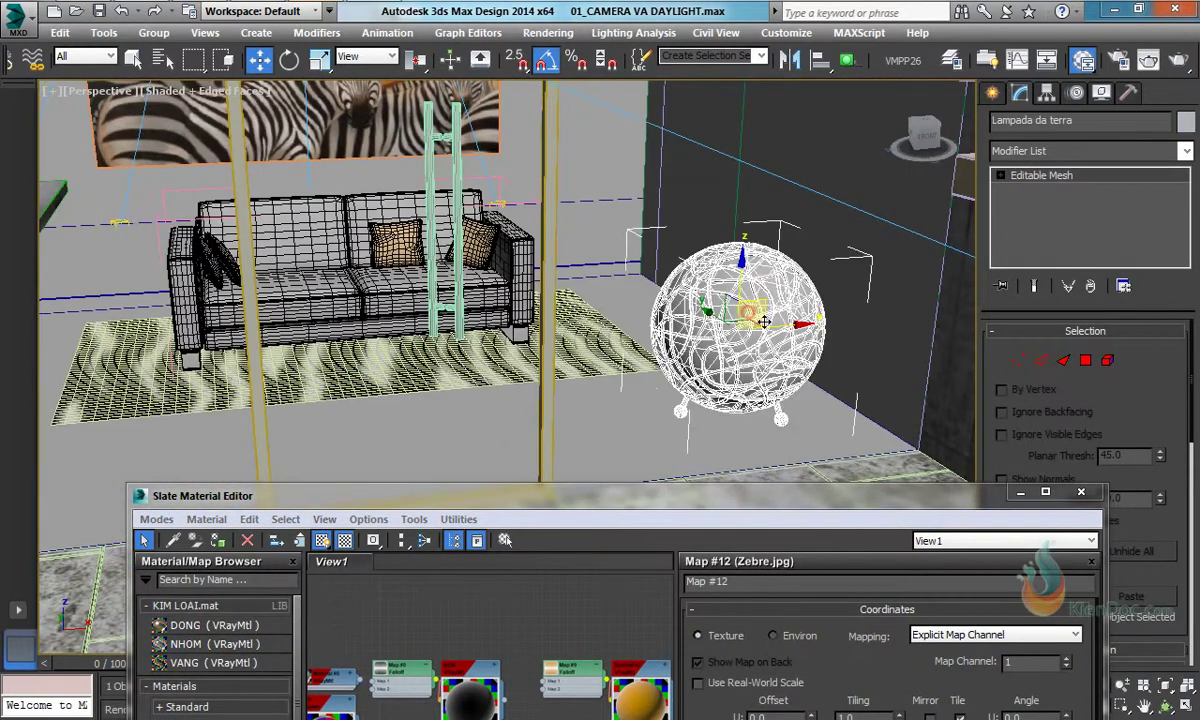
scroll(713, 302, "up", 3)
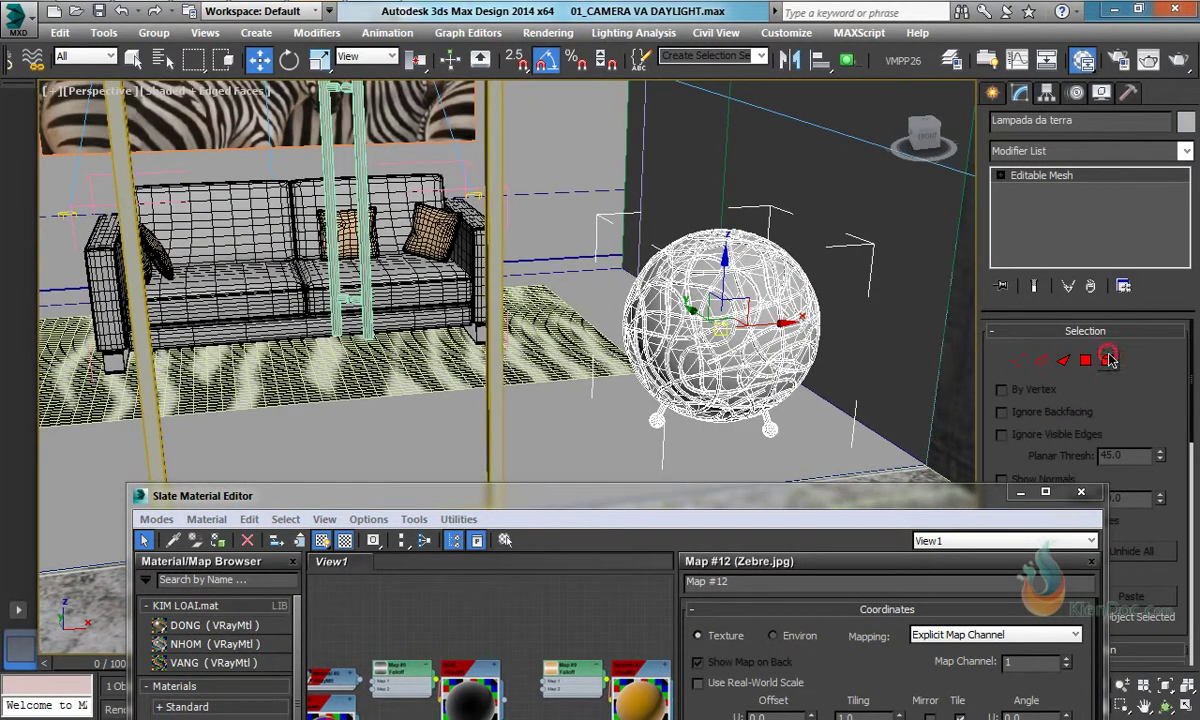
left_click(1107, 360)
left_click(715, 305)
Step: Add a new VRayLightMtl material in free space of the node view
left_click_drag(640, 496, 596, 126)
middle_click_drag(455, 493, 471, 395)
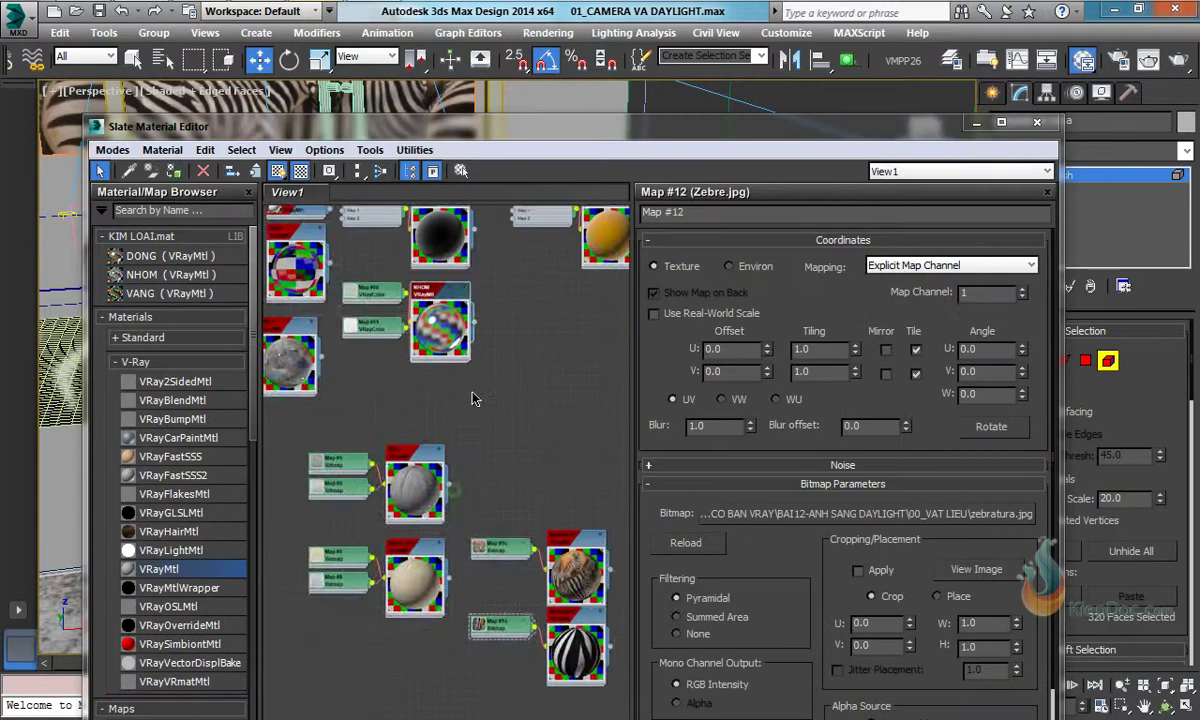
scroll(470, 402, "down", 5)
middle_click_drag(435, 458, 391, 343)
scroll(386, 303, "up", 3)
middle_click_drag(455, 409, 434, 380)
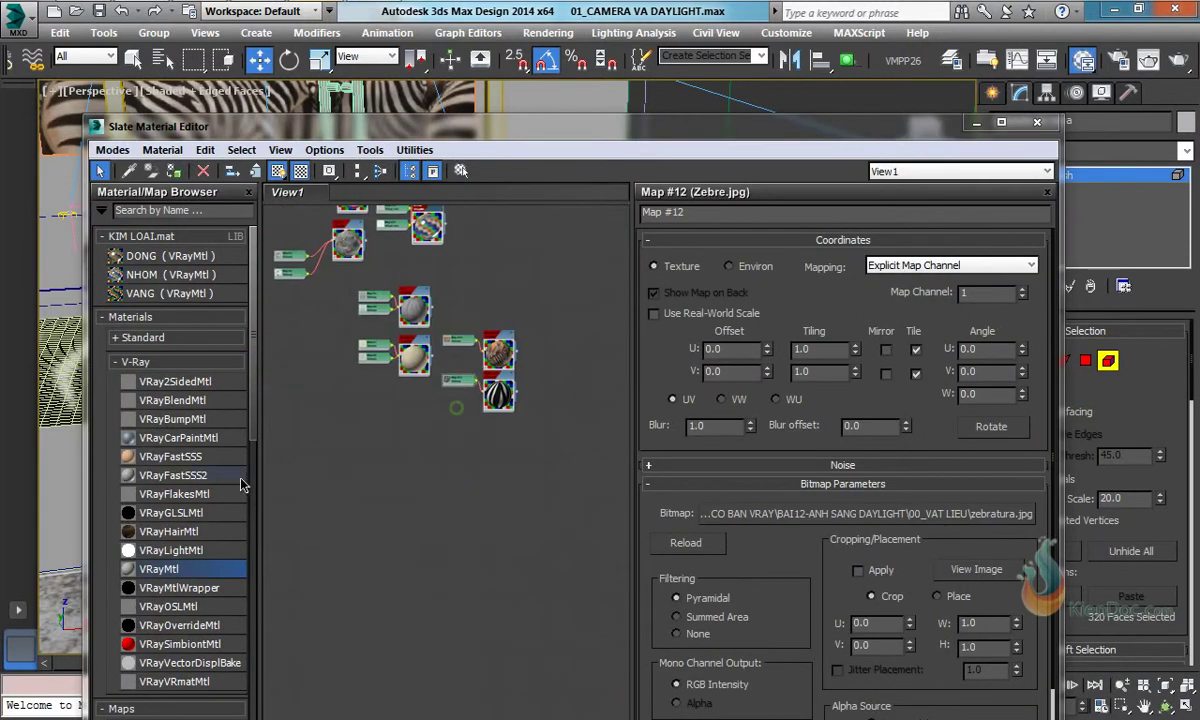
left_click_drag(181, 550, 440, 318)
scroll(445, 300, "up", 5)
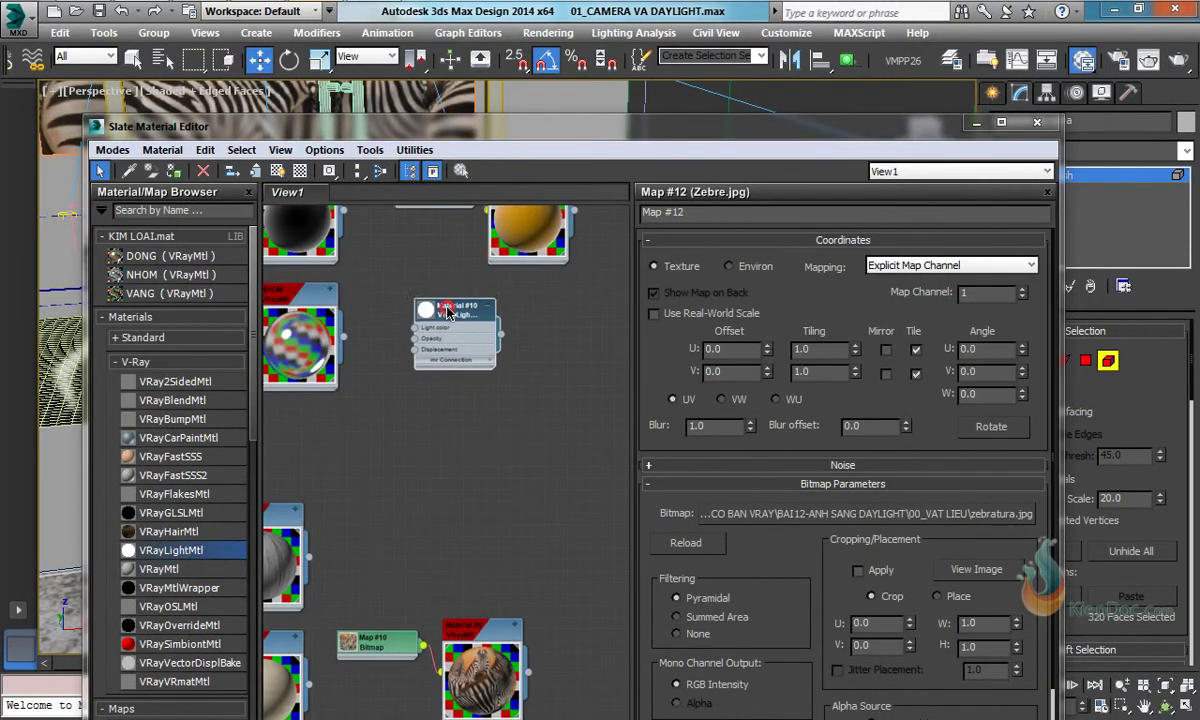
left_click(434, 297)
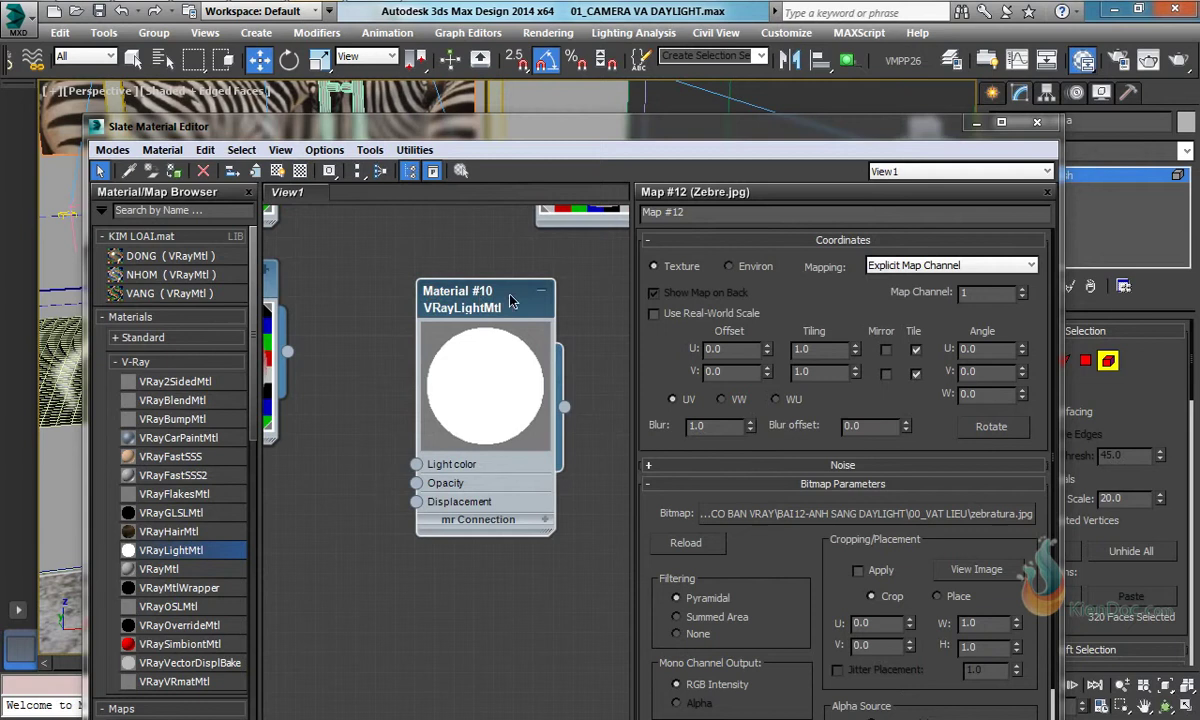
Step: Set the light material's multiplier to 8 with back-side emission, camera exposure compensation and opacity multiplication enabled, and assign it to the lamp's inner sphere
double_click(477, 283)
left_click(718, 400)
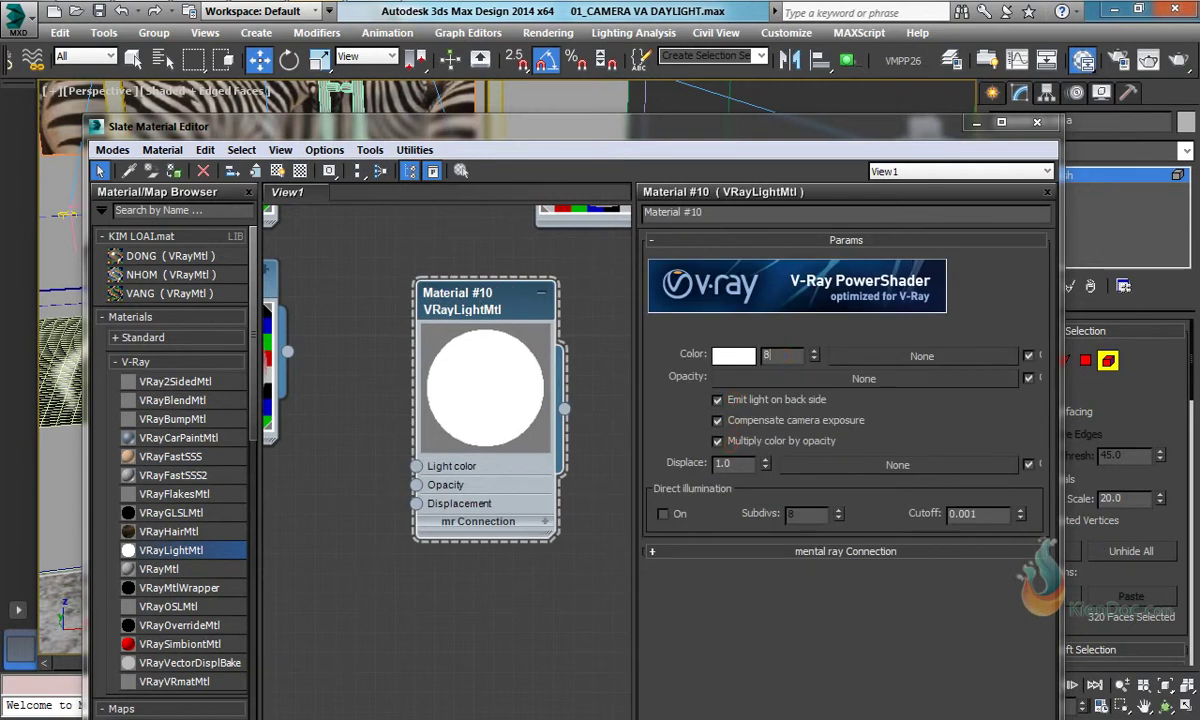
key("Return")
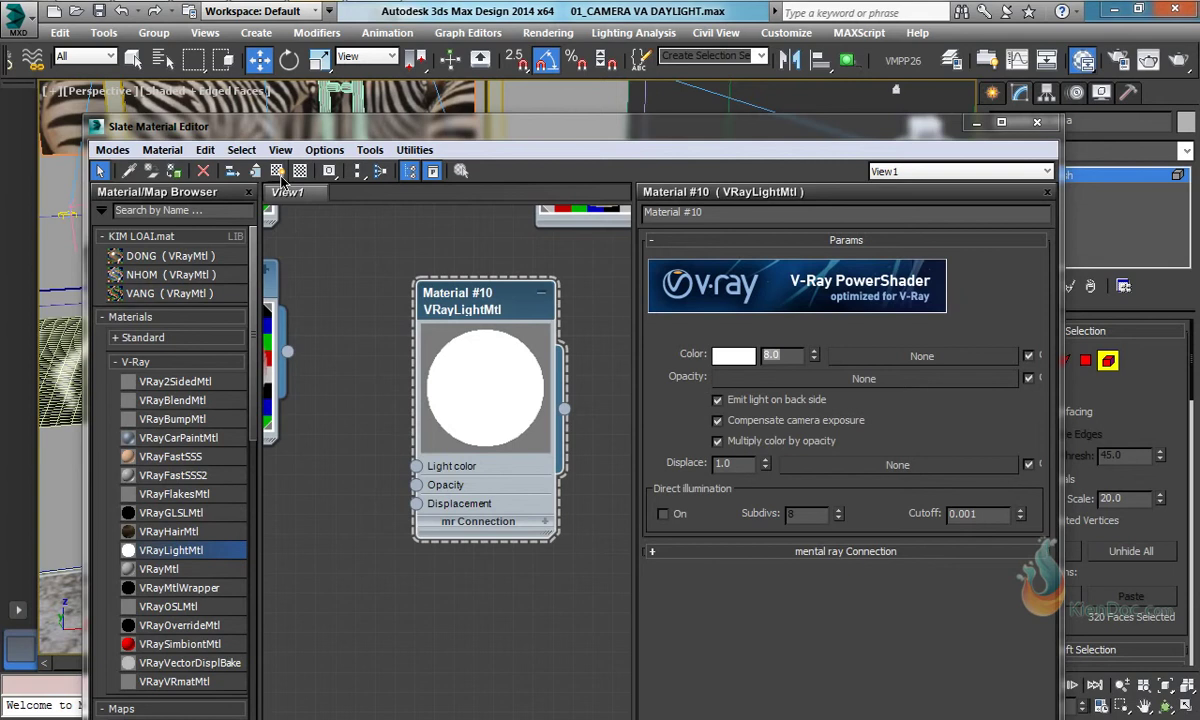
left_click(314, 131)
left_click_drag(314, 131, 315, 632)
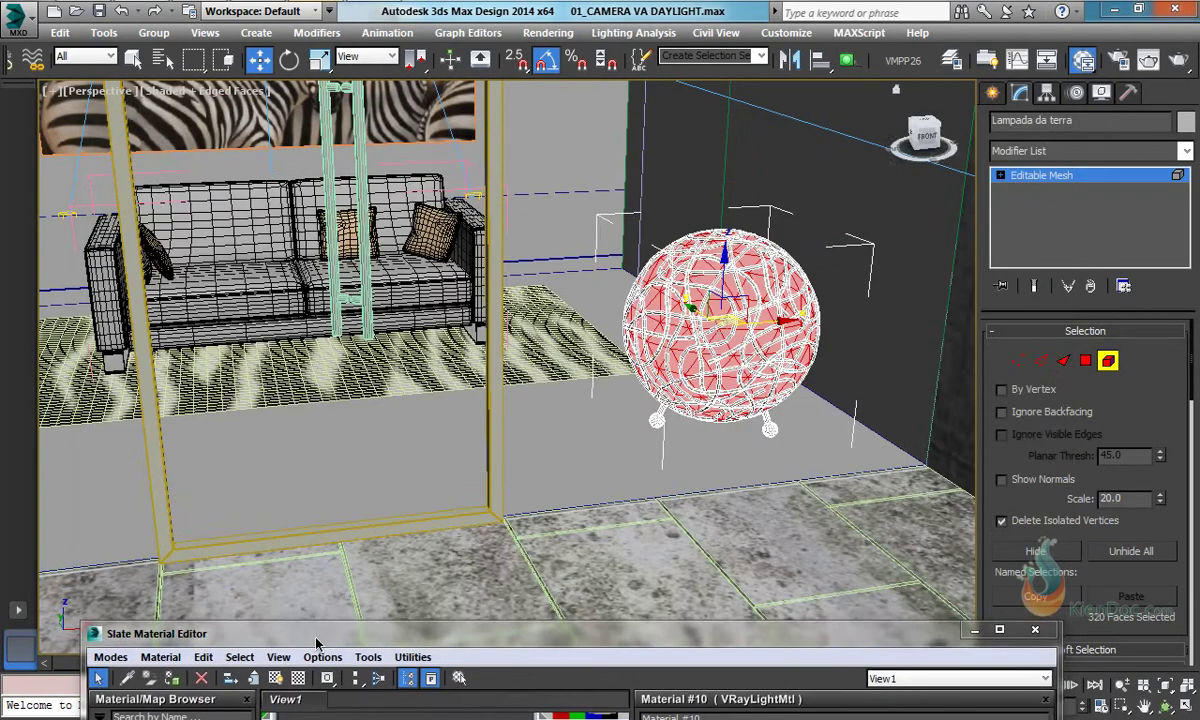
left_click(592, 442)
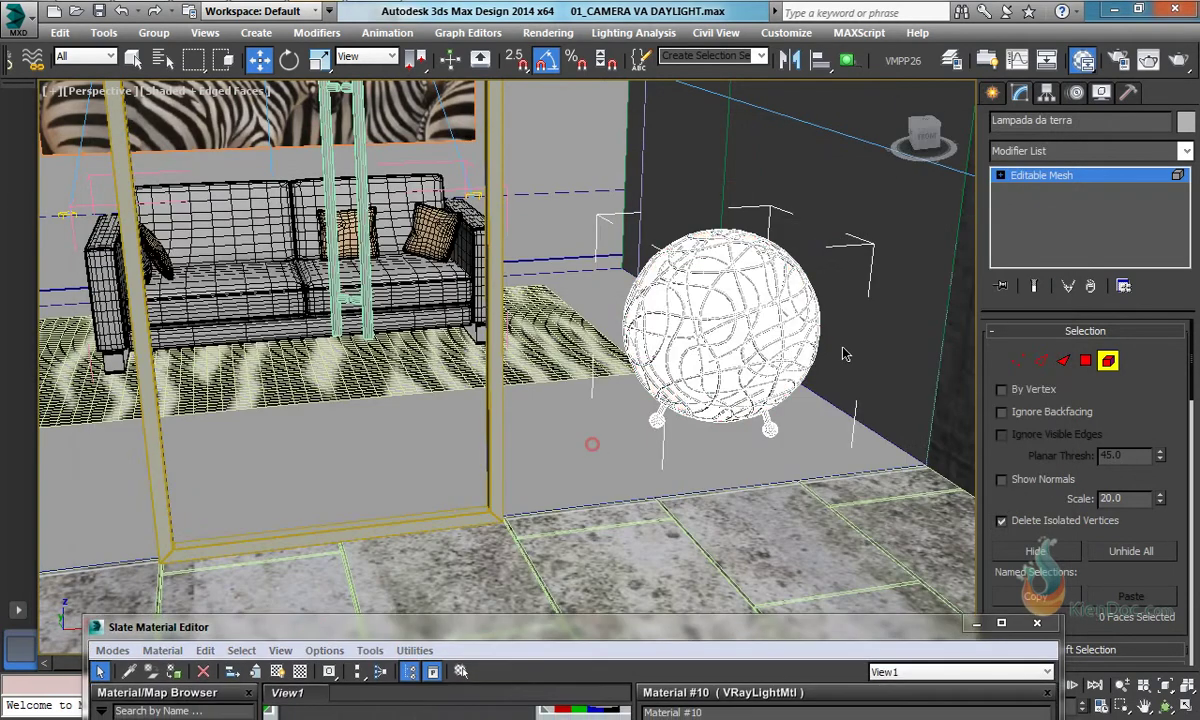
Step: Invert the lamp's element selection to the wire cage and legs and assign the light wood material (Material #6) to them
left_click(758, 314)
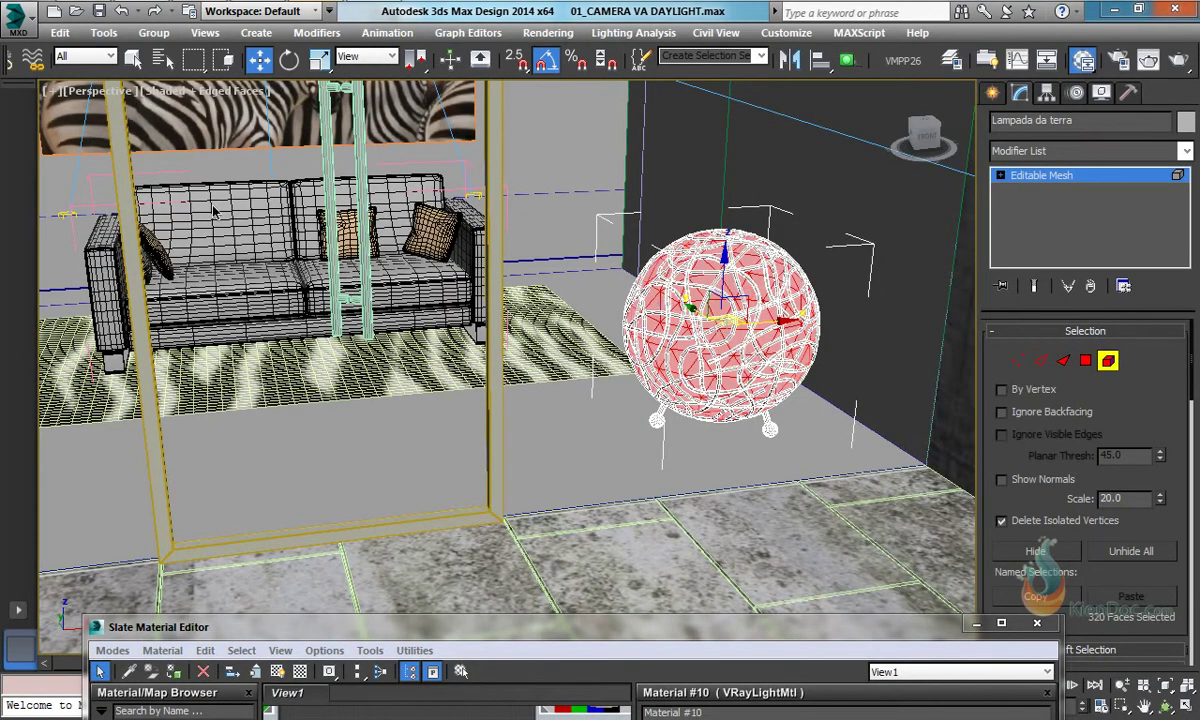
left_click(79, 38)
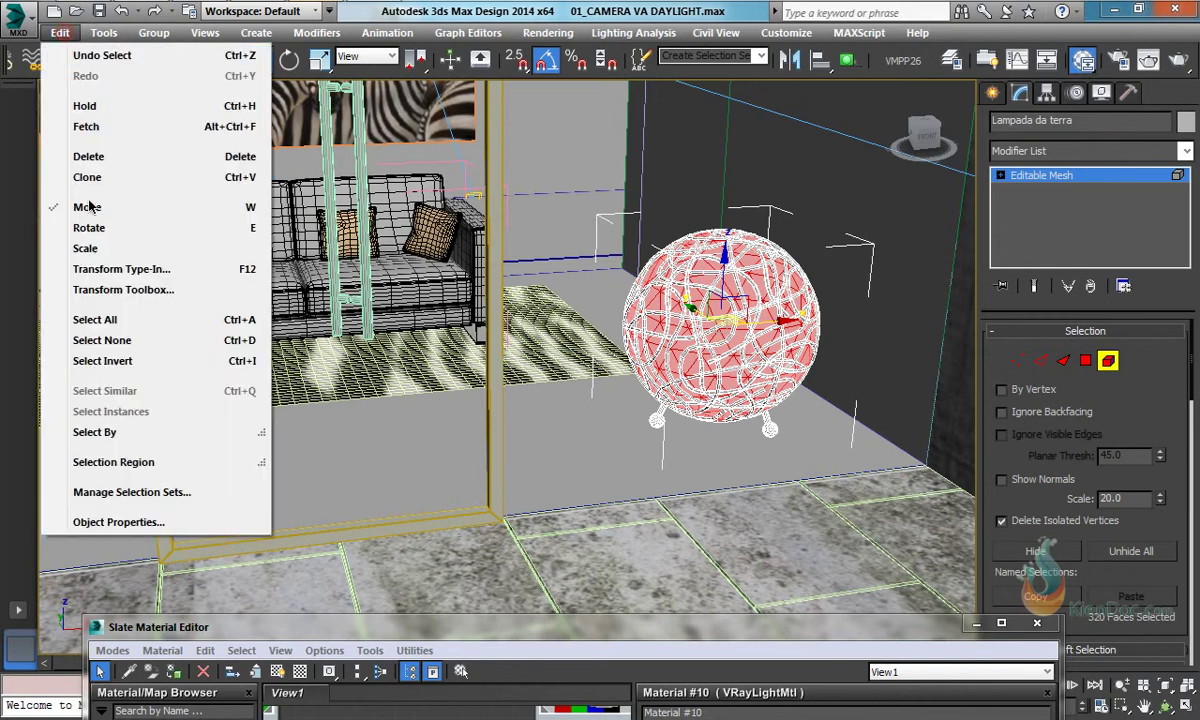
left_click(97, 352)
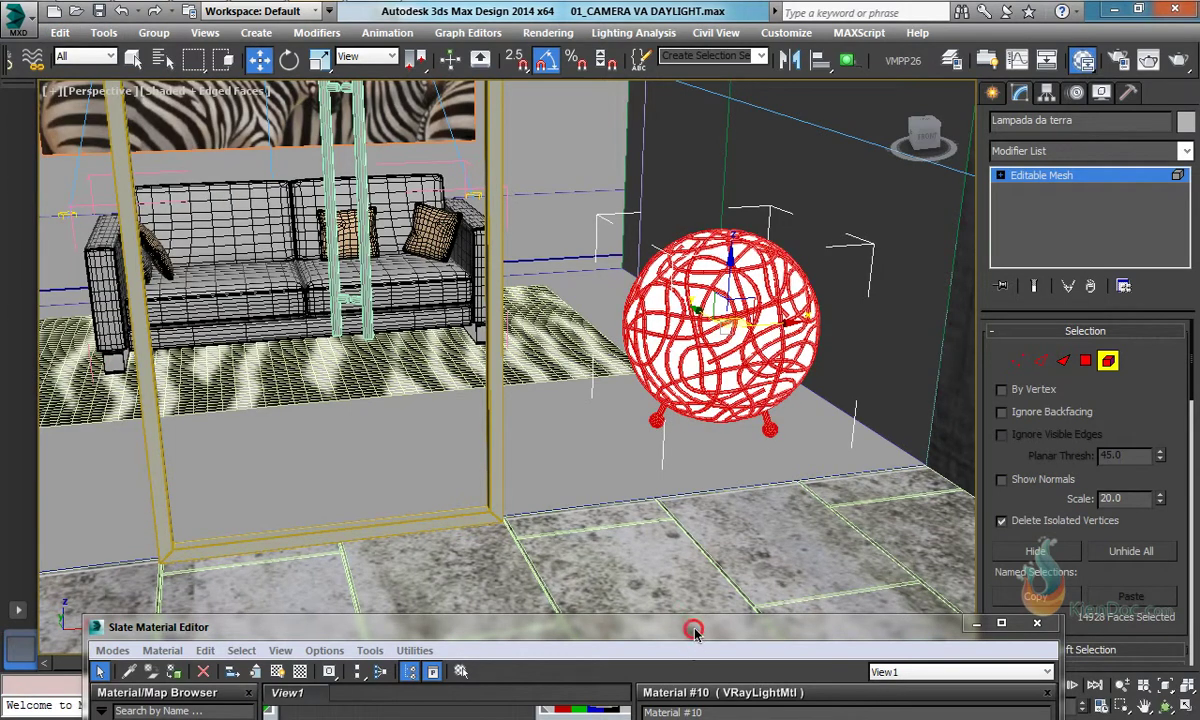
left_click_drag(694, 629, 707, 178)
scroll(442, 477, "down", 2)
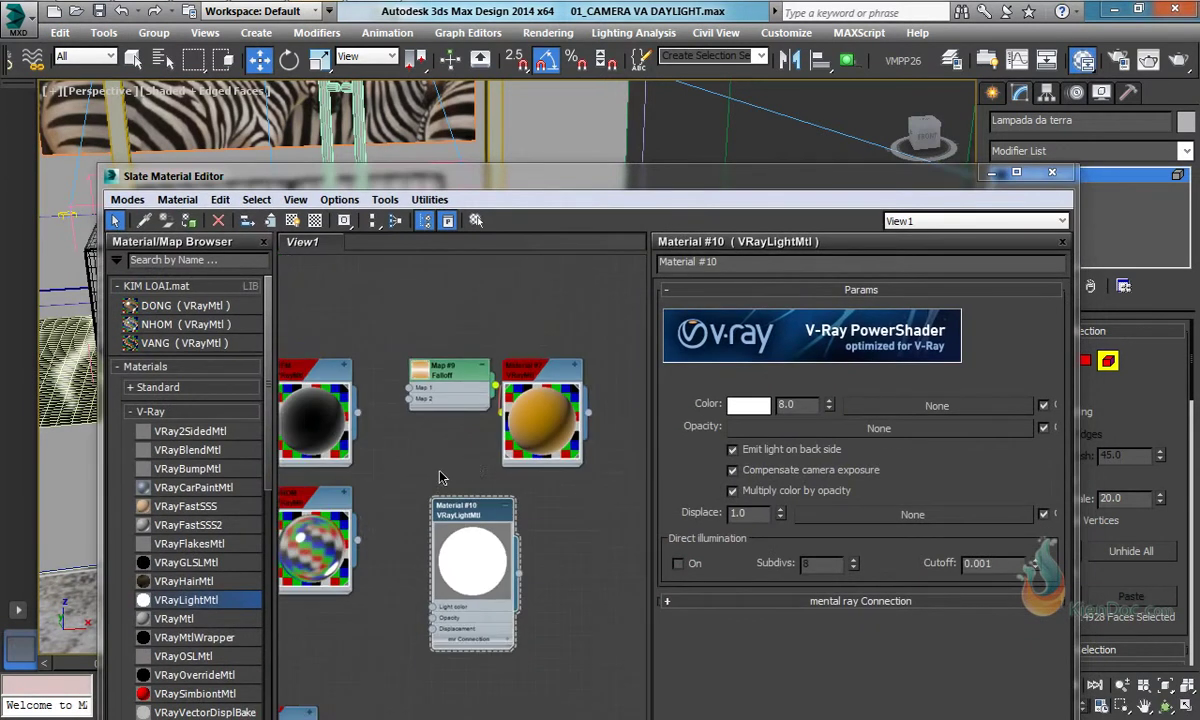
middle_click_drag(450, 610, 541, 509)
scroll(541, 509, "down", 2)
middle_click_drag(470, 488, 519, 347)
scroll(477, 473, "up", 2)
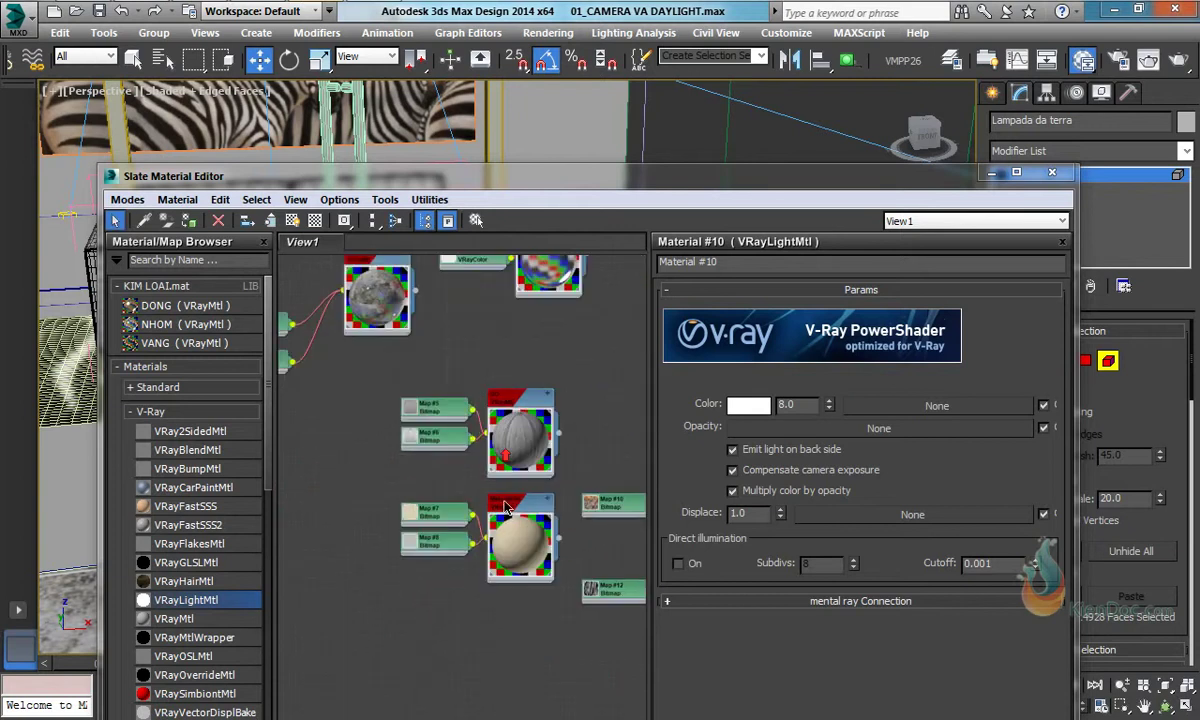
left_click(511, 504)
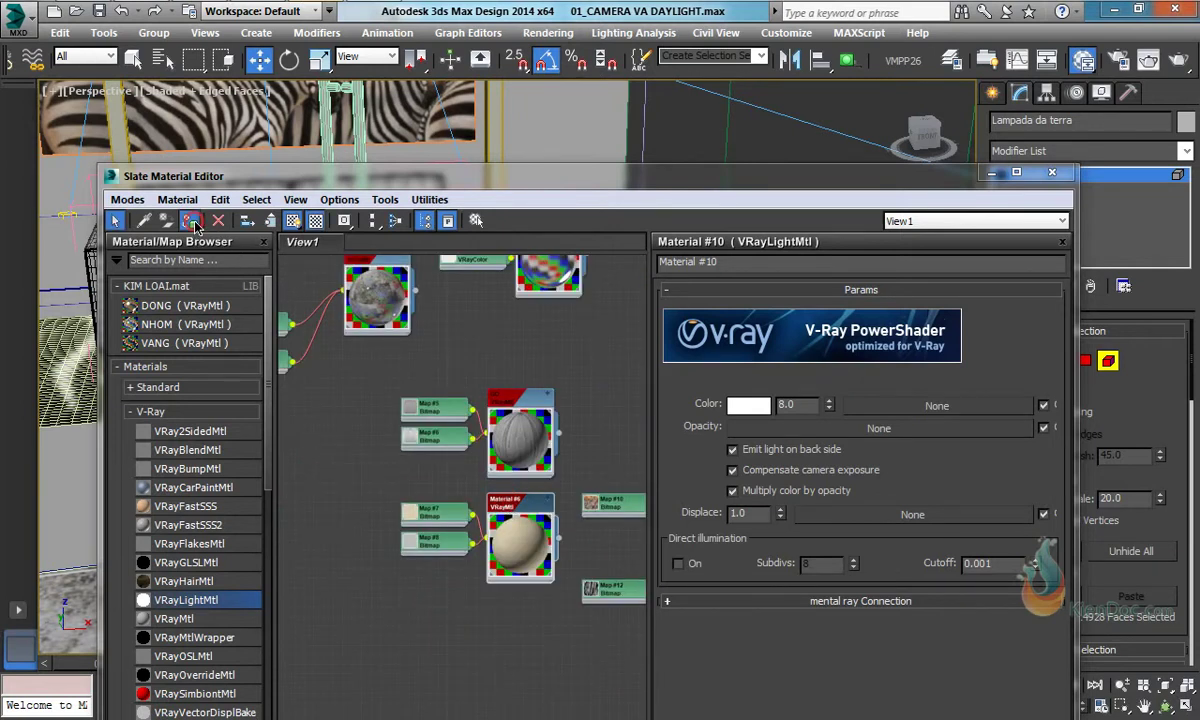
left_click(1052, 176)
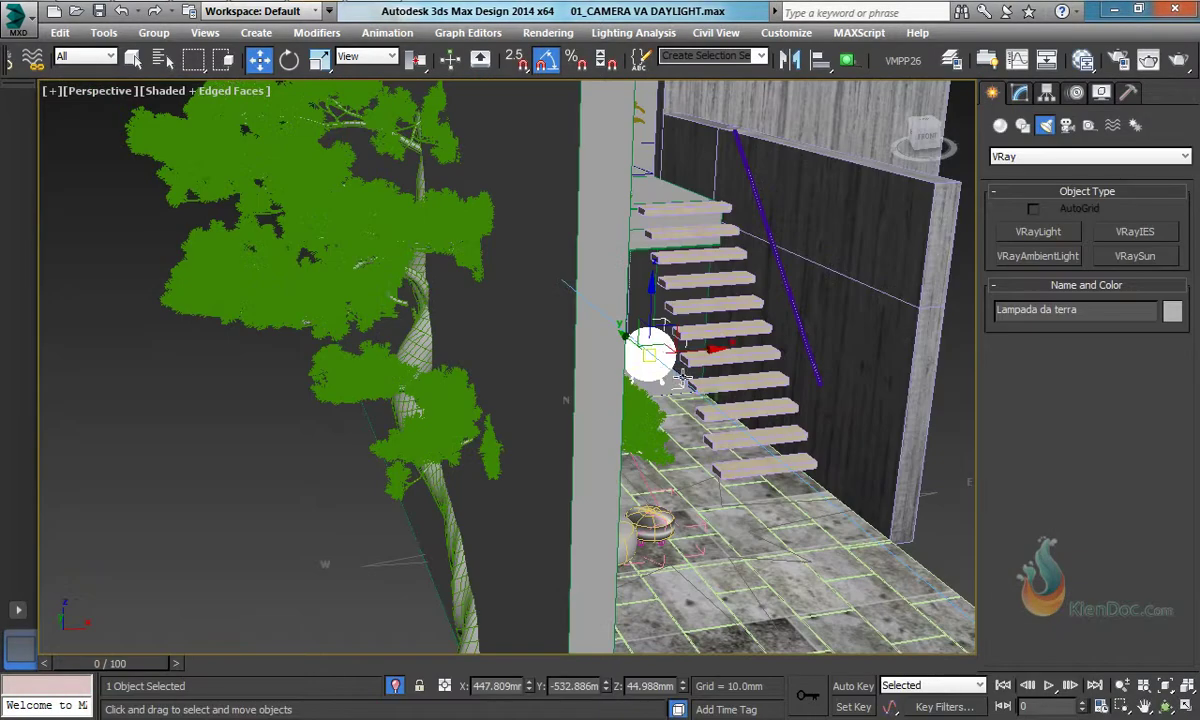
Step: Select the lower interior floor (pavimento inferiore interno) and assign the light wood Material #6 to it
middle_click_drag(643, 348, 561, 235, "alt")
scroll(561, 235, "up", 4)
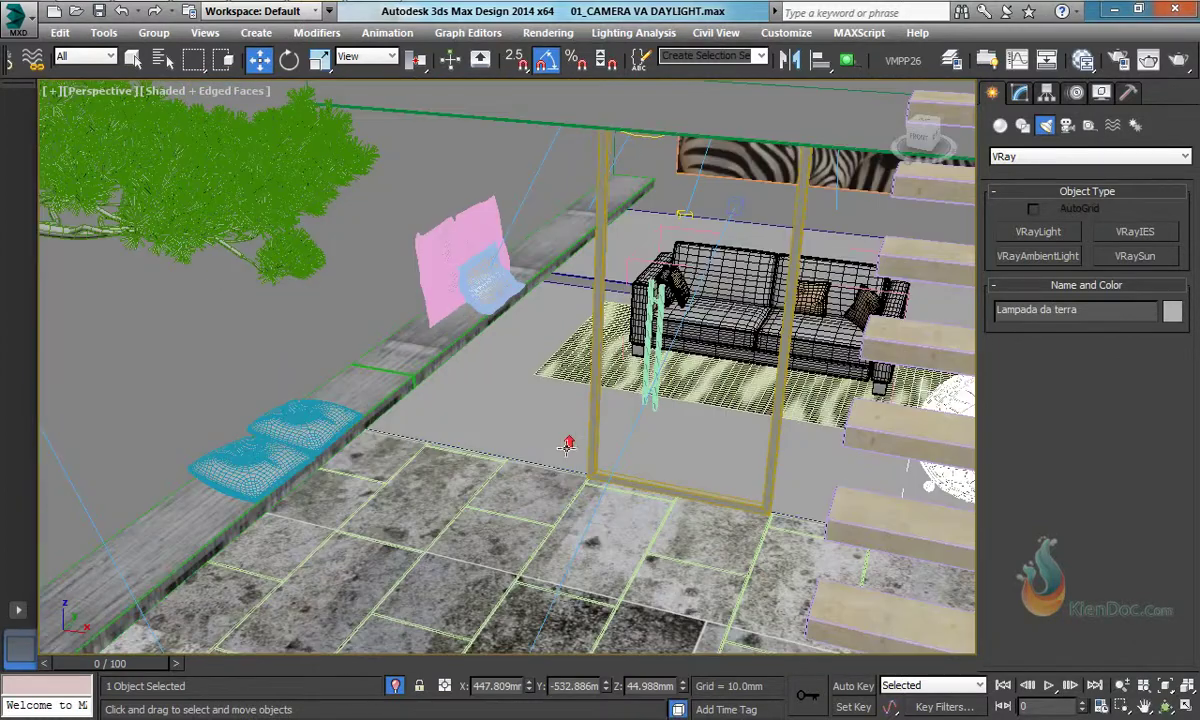
left_click(576, 449)
scroll(572, 443, "up", 1)
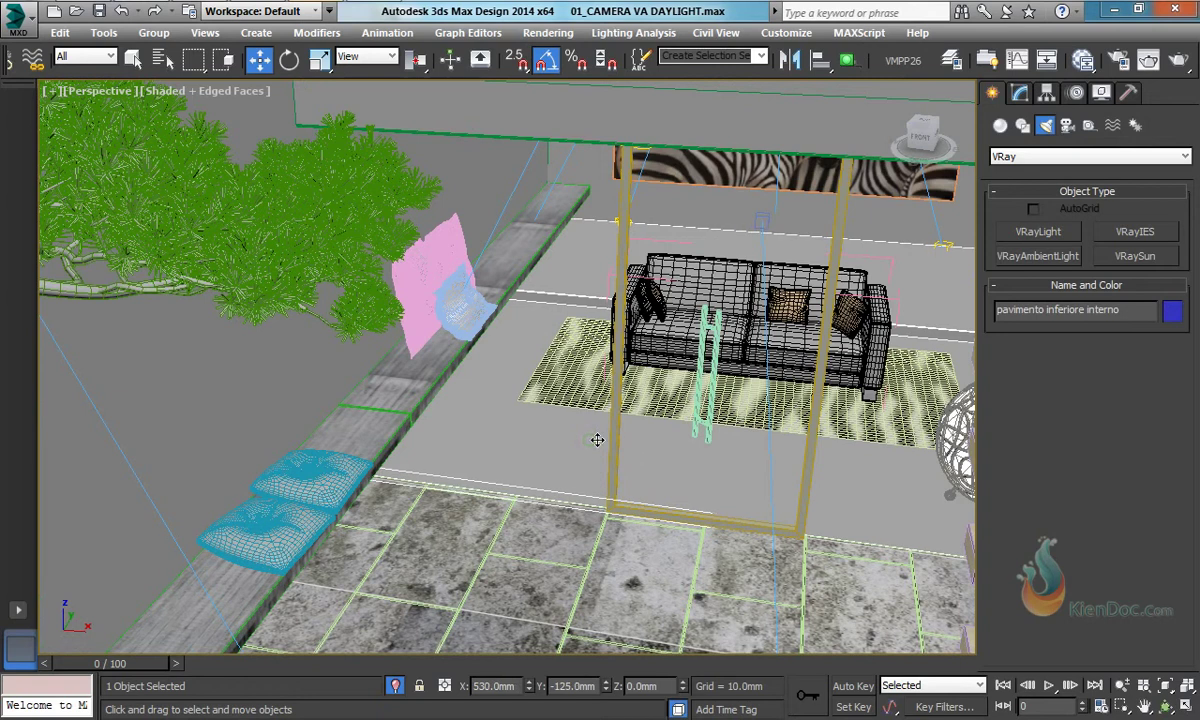
key("m")
middle_click_drag(533, 578, 533, 482)
scroll(533, 482, "up", 1)
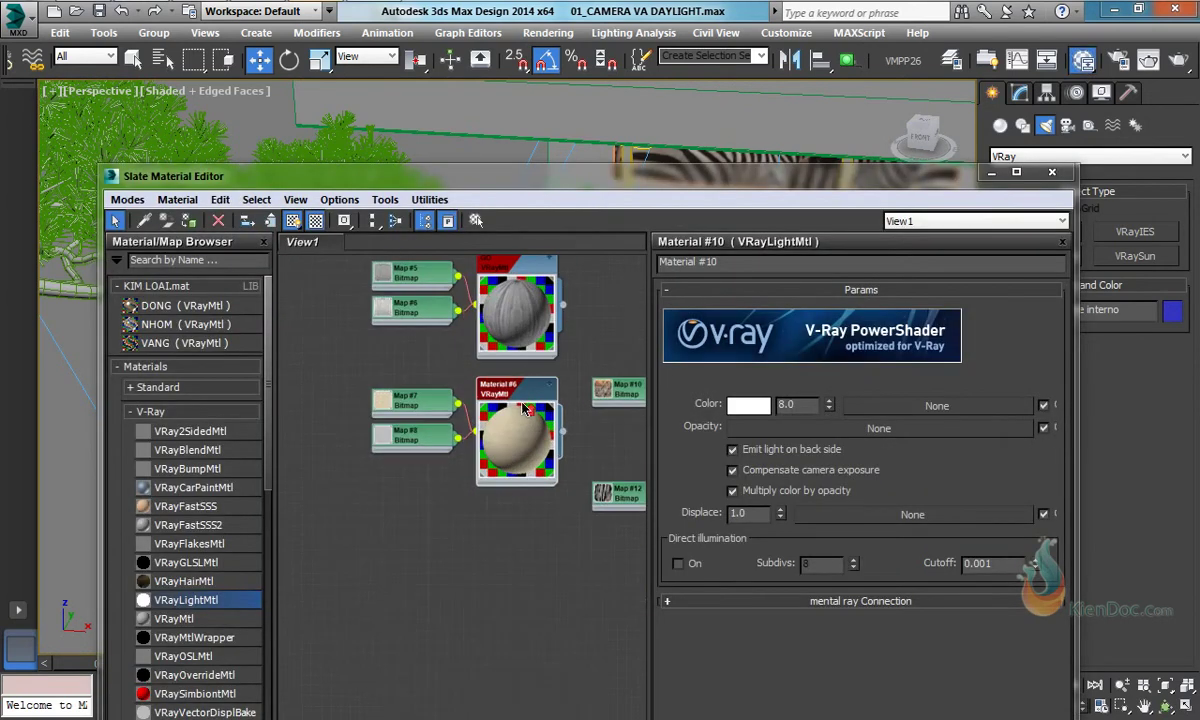
left_click(521, 394)
left_click_drag(378, 175, 395, 610)
Step: Return to the VRayPhysicalCamera001 view to examine the materials assigned across the scene
scroll(590, 382, "up", 1)
scroll(536, 323, "down", 5)
middle_click_drag(536, 323, 680, 372, "alt")
key("c")
key("m")
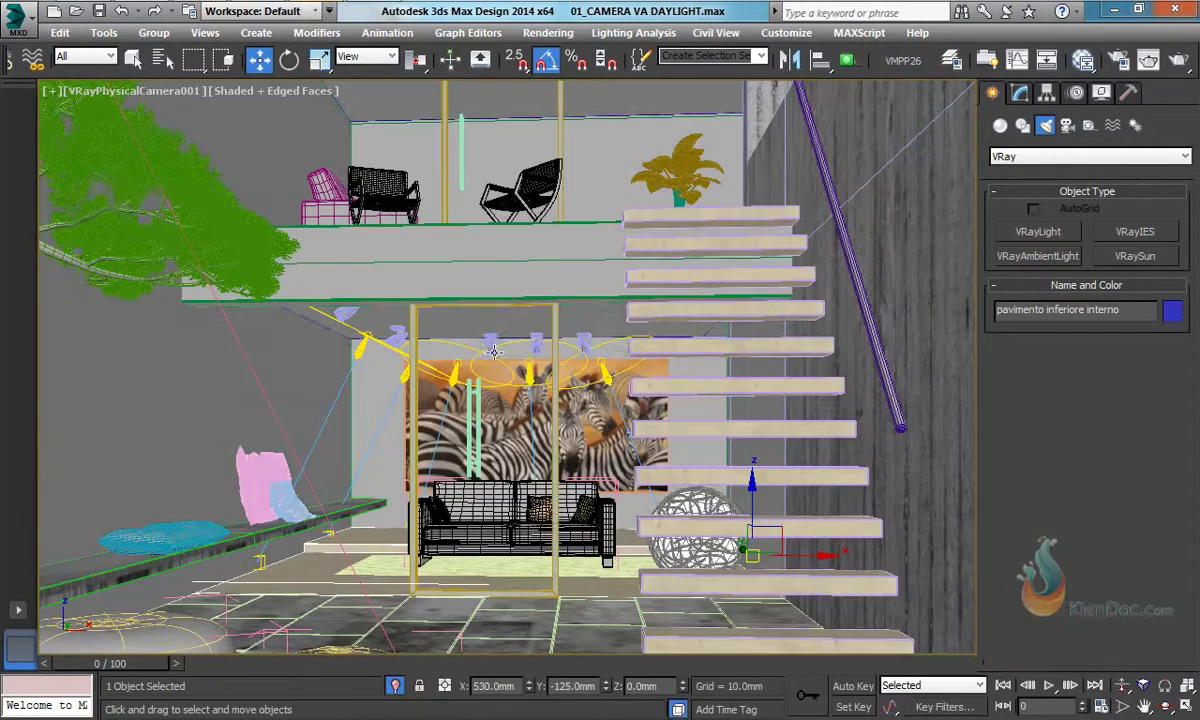
left_click(1019, 92)
right_click(503, 300)
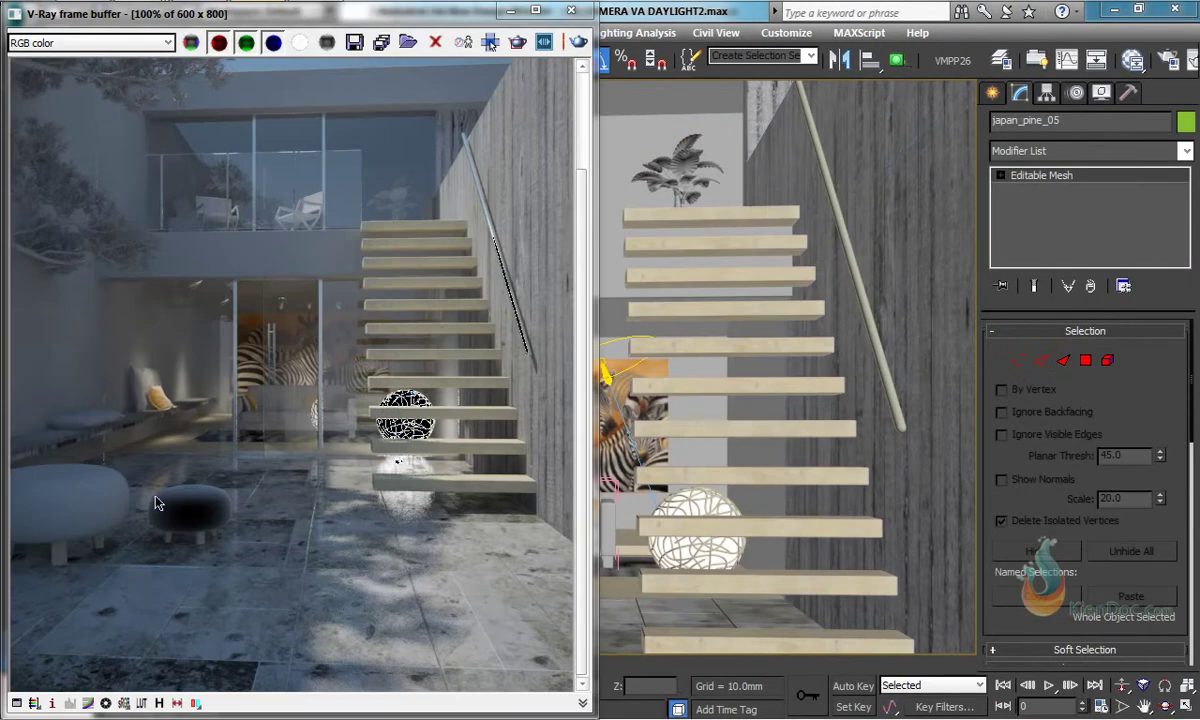
Step: Close the V-Ray frame buffer and hide the Glass object in front of the living room
left_click(571, 10)
left_click(582, 491)
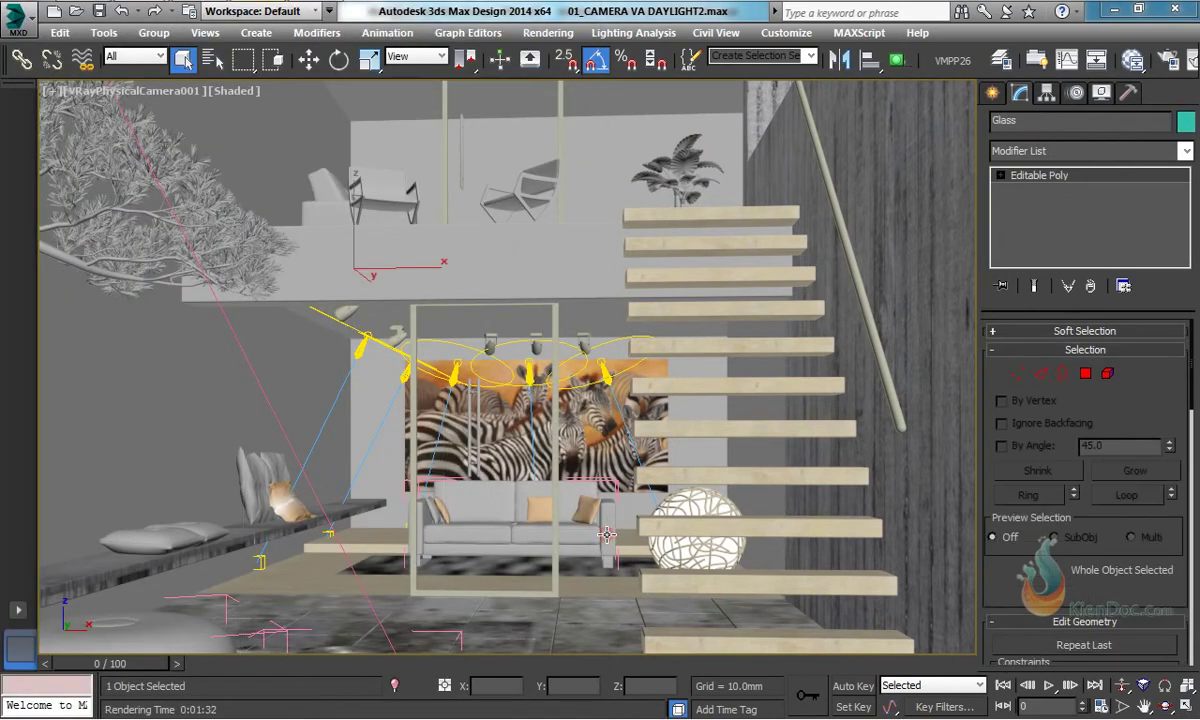
key("p")
scroll(574, 498, "down", 3)
middle_click_drag(574, 497, 585, 488, "alt")
scroll(585, 488, "up", 5)
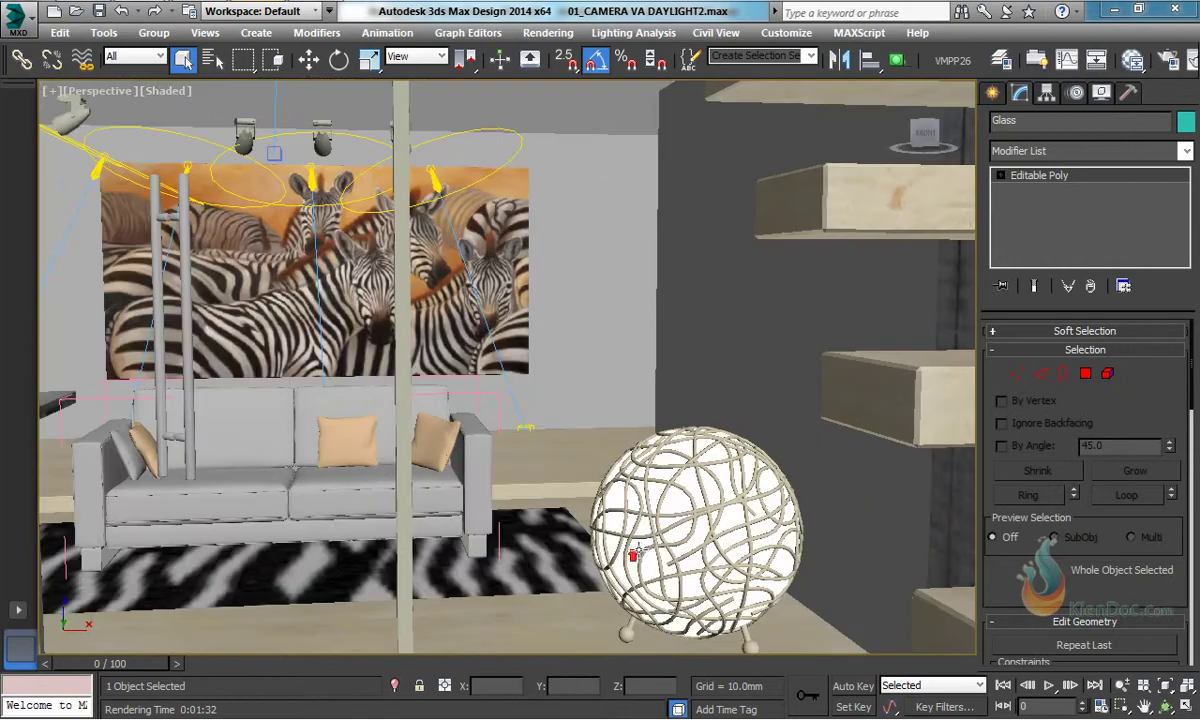
right_click(670, 358)
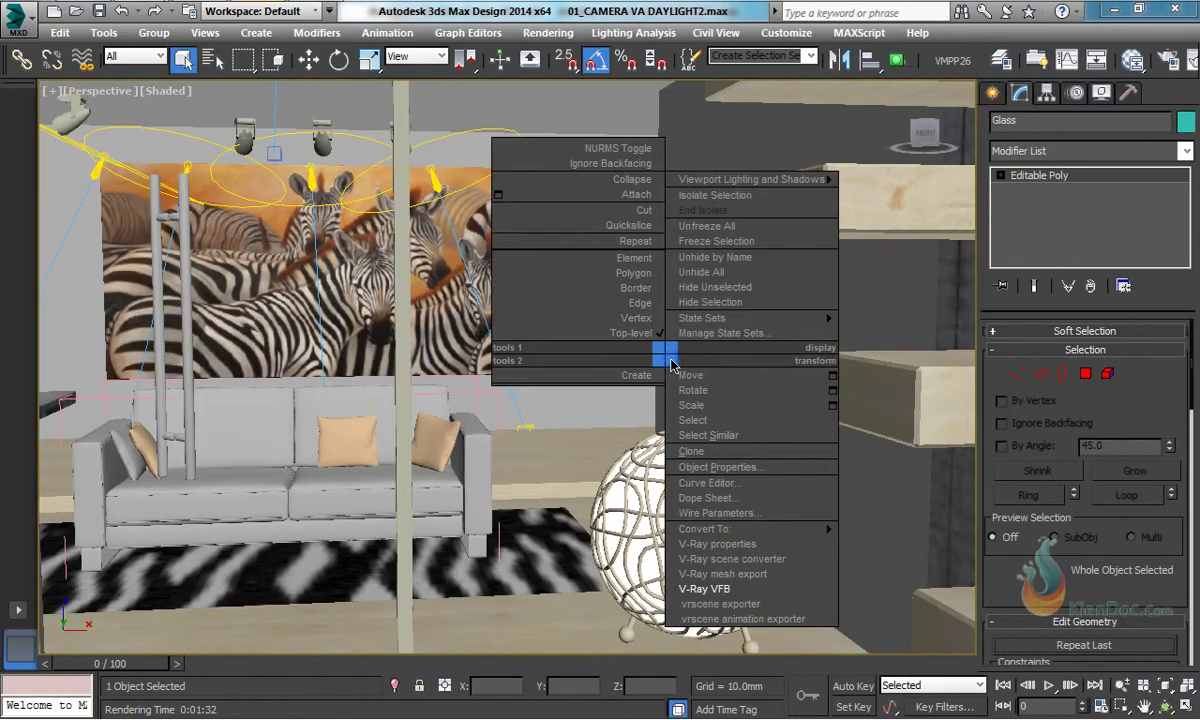
left_click(705, 305)
Step: Detach the inner sphere element of the floor lamp as a separate object
left_click(703, 517)
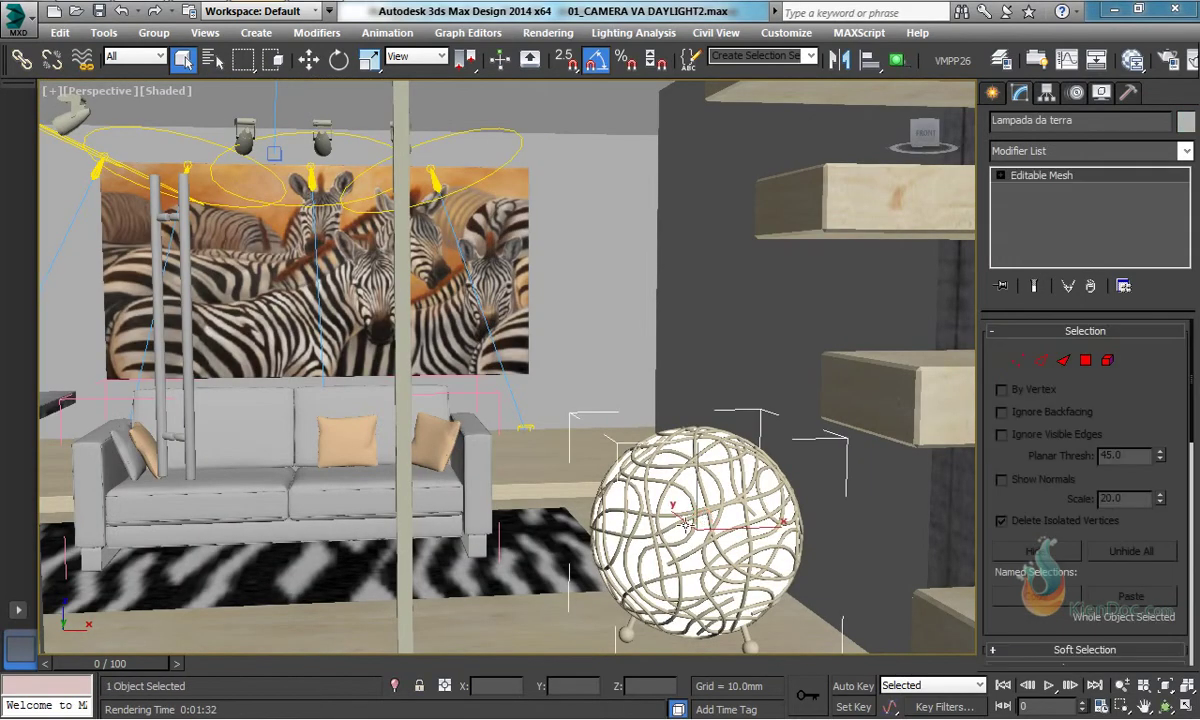
left_click(1108, 365)
left_click(760, 517)
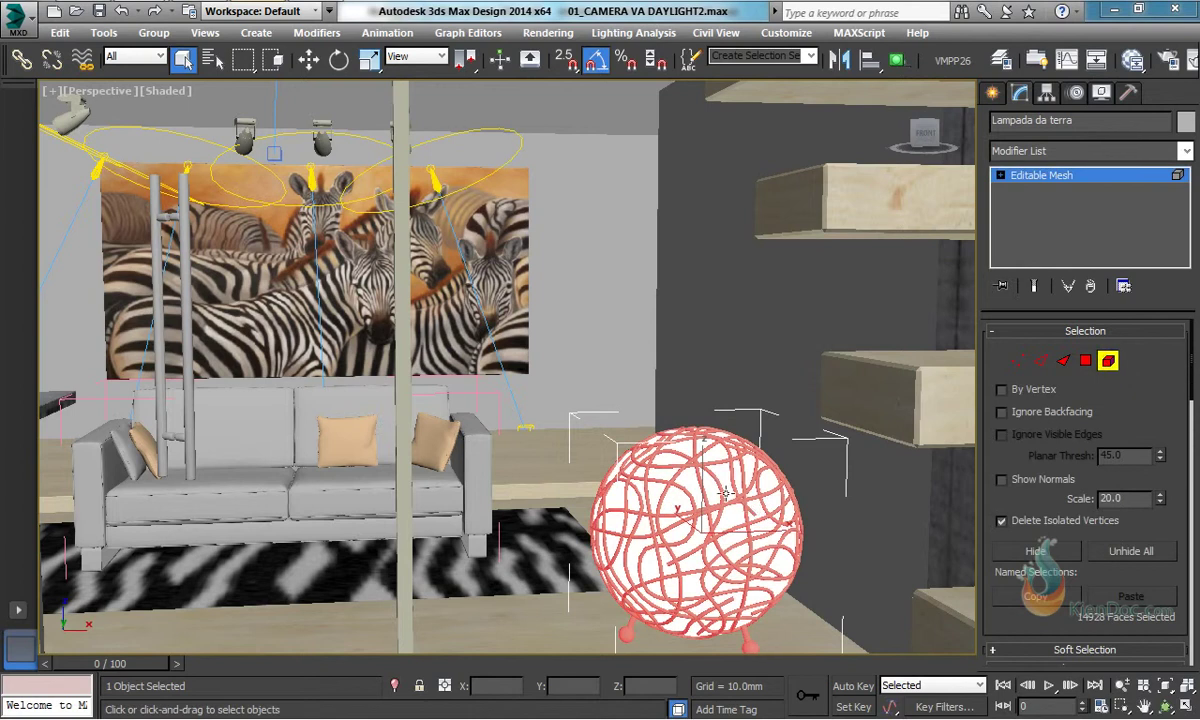
left_click(722, 476)
scroll(993, 484, "down", 10)
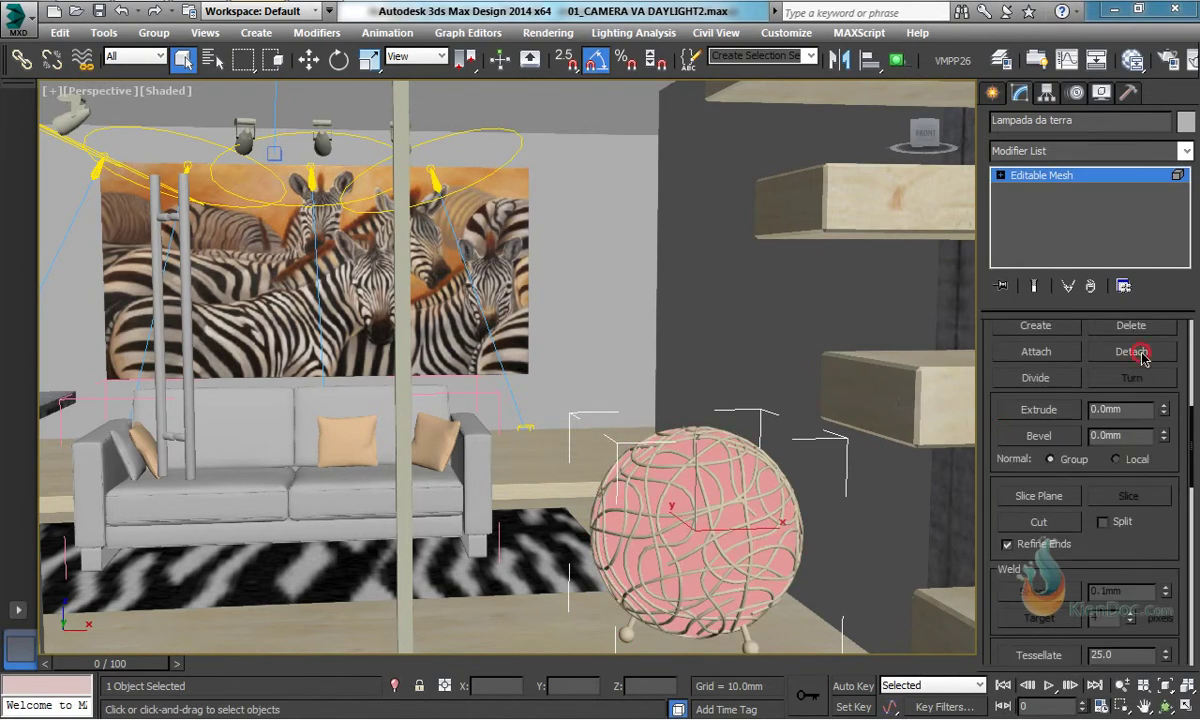
left_click(1141, 354)
left_click(680, 380)
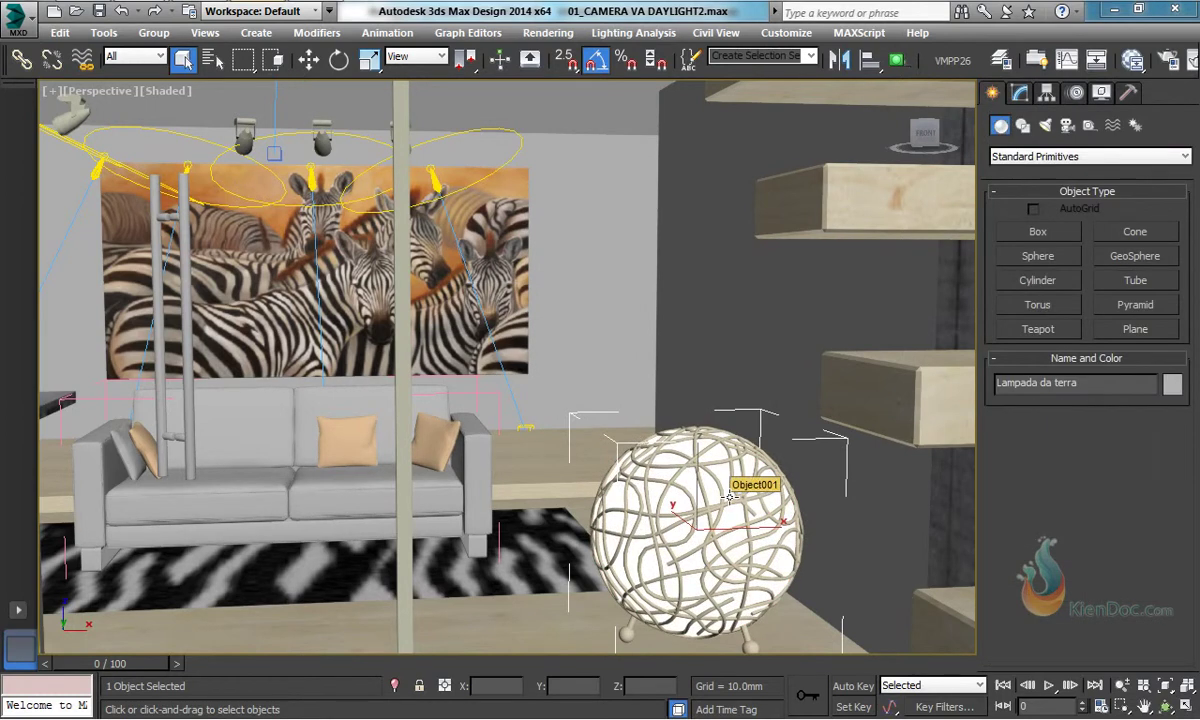
Step: Start creating a VRayLight with its type set to Mesh
left_click(1045, 125)
left_click(1030, 156)
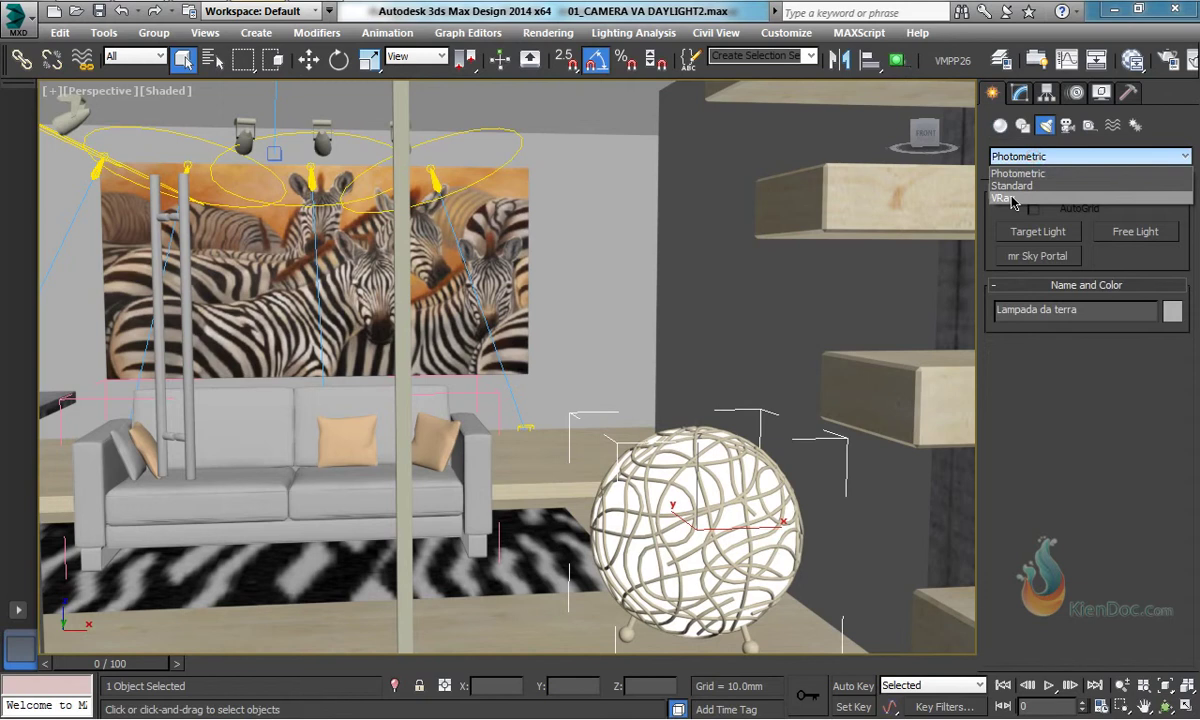
left_click(1000, 196)
left_click(1030, 231)
left_click(1060, 409)
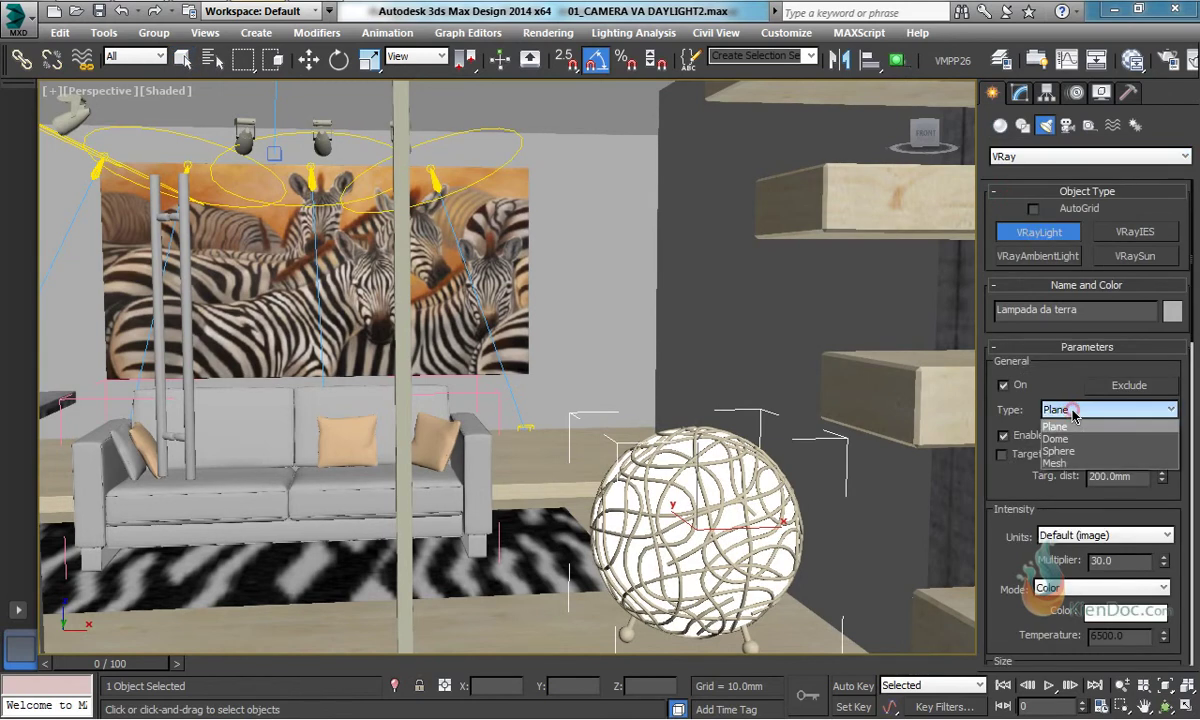
left_click(1065, 466)
Step: Make the light double-sided and turn off its Affect reflections option
scroll(1000, 438, "down", 5)
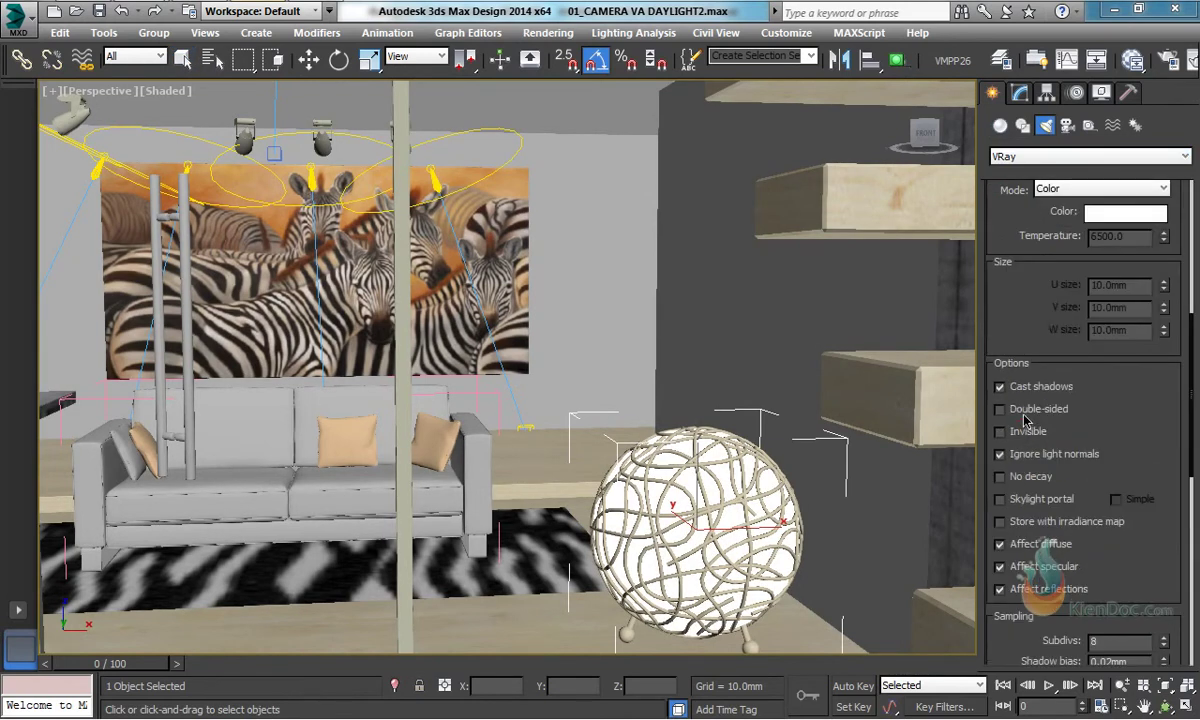
left_click(1011, 408)
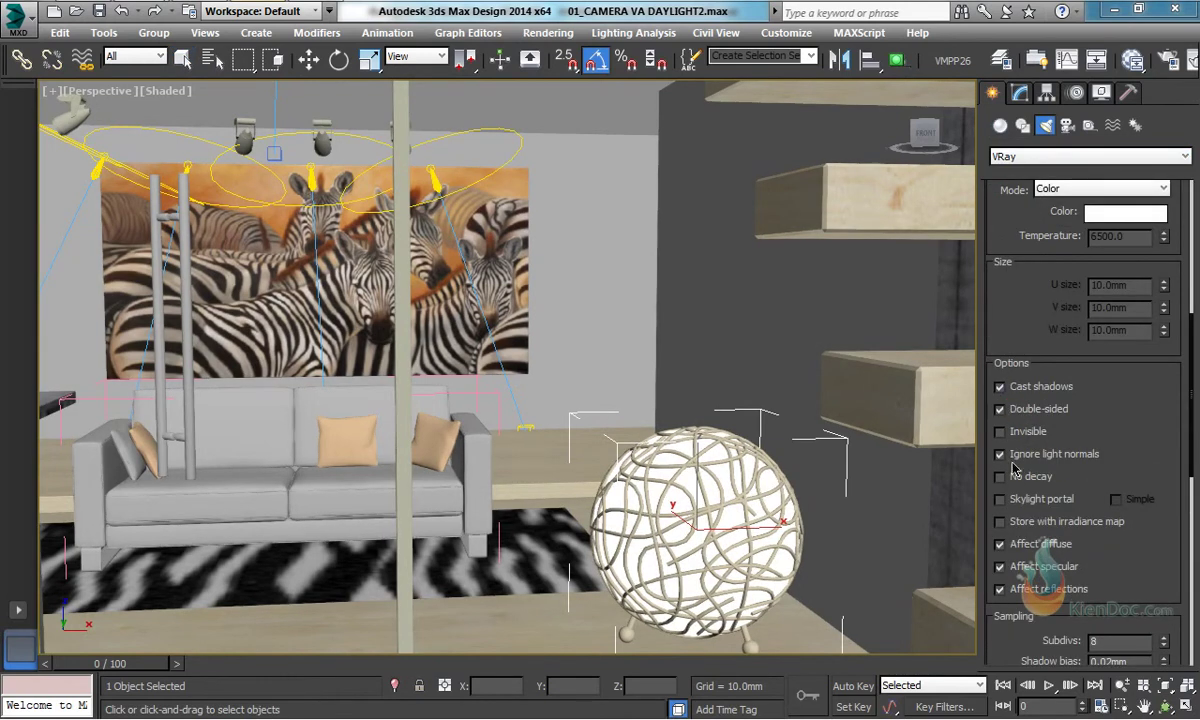
scroll(1003, 563, "down", 2)
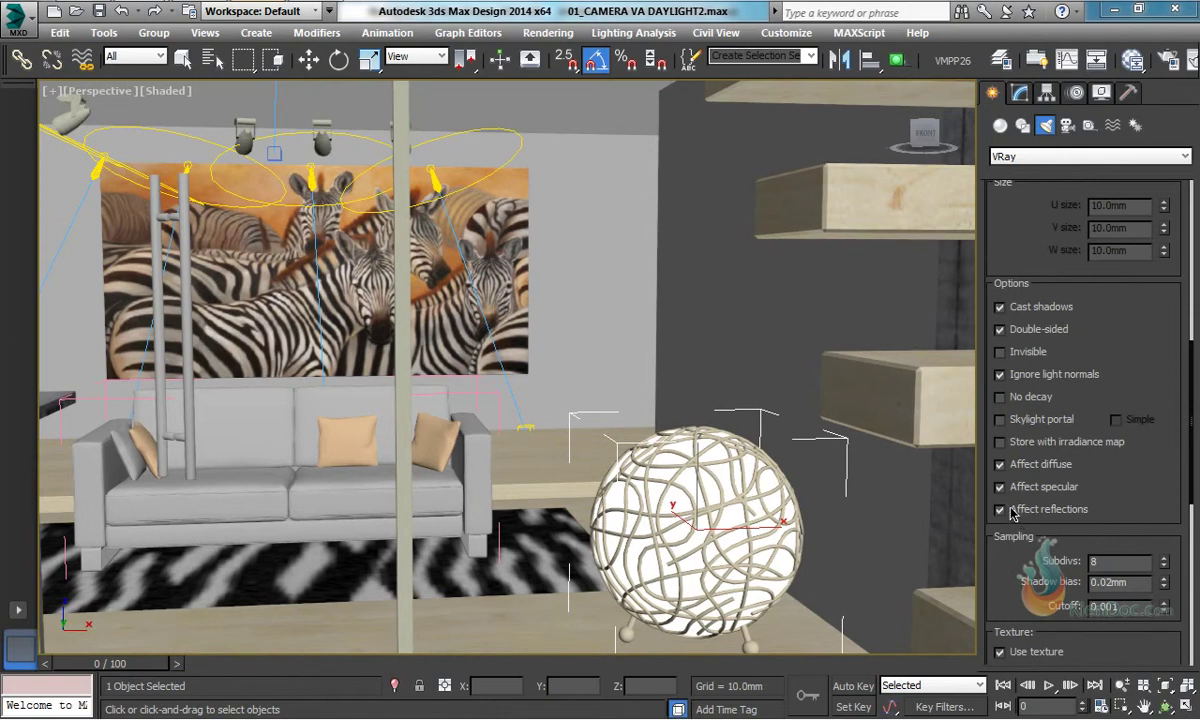
left_click_drag(1006, 568, 1008, 171)
Step: Place the mesh light on the wood floor beside the floor lamp and end light creation
middle_click_drag(621, 457, 600, 356)
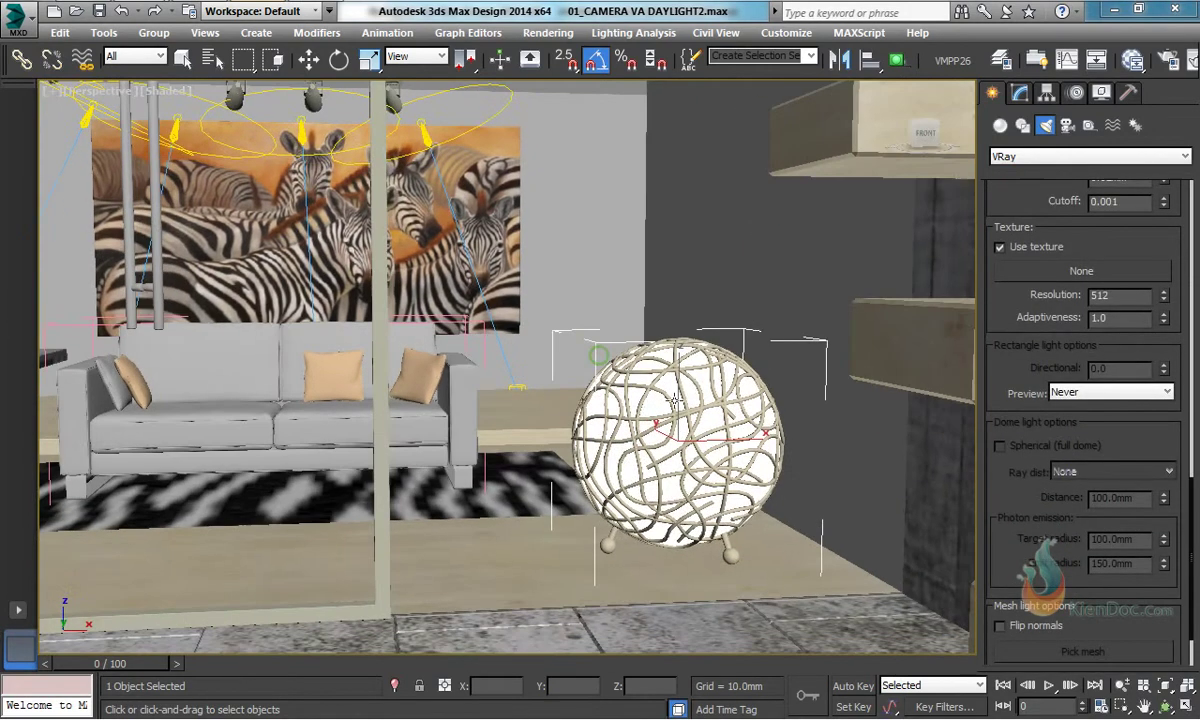
left_click(395, 686)
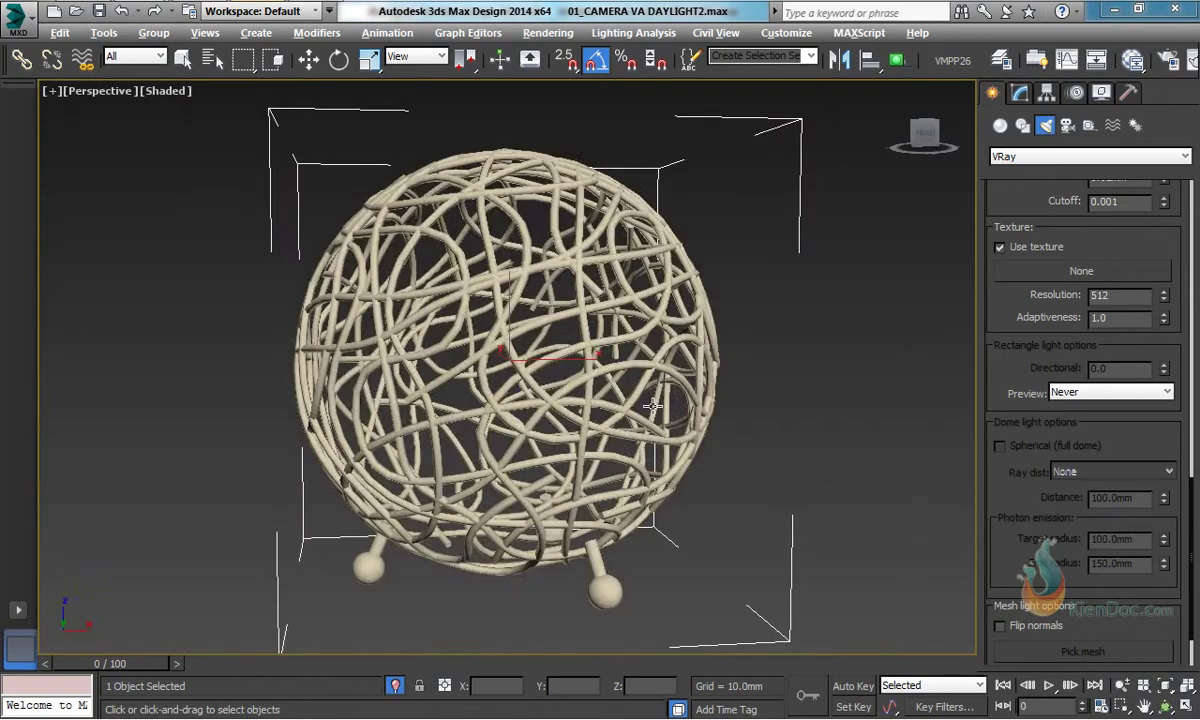
left_click(395, 686)
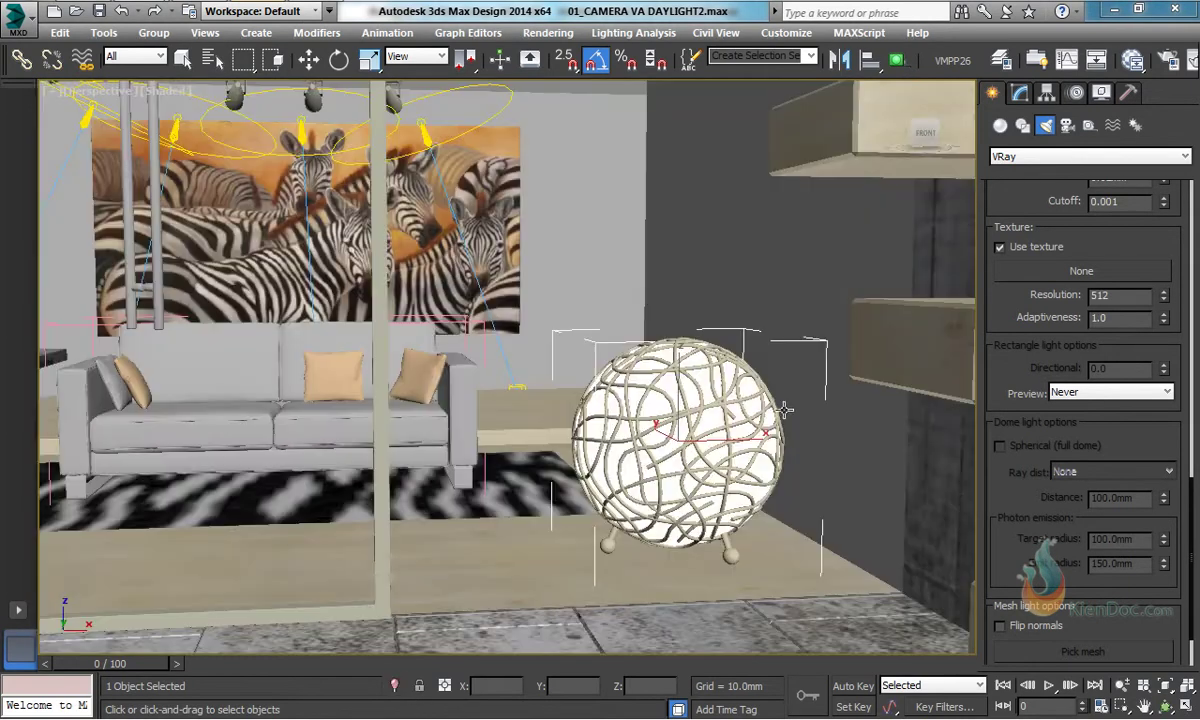
left_click(594, 539)
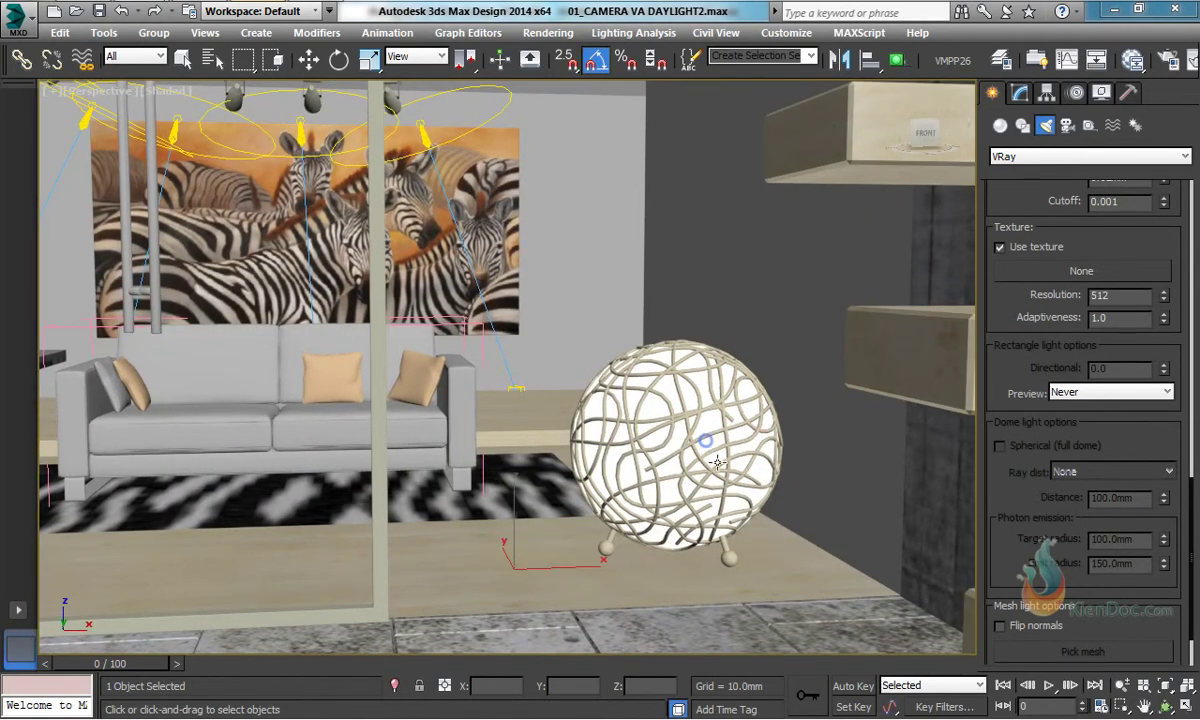
right_click(711, 430)
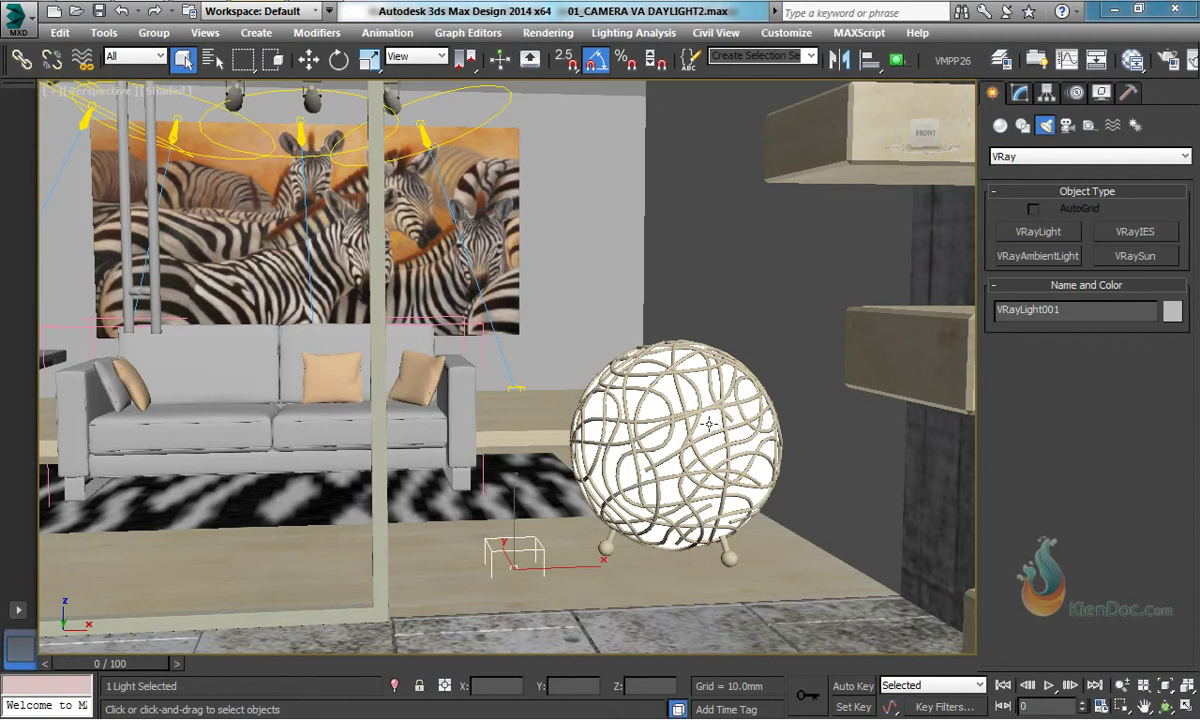
Step: Isolate the new light with the lamp's inner sphere and pick the sphere as the mesh for the light
left_click(711, 424, "ctrl")
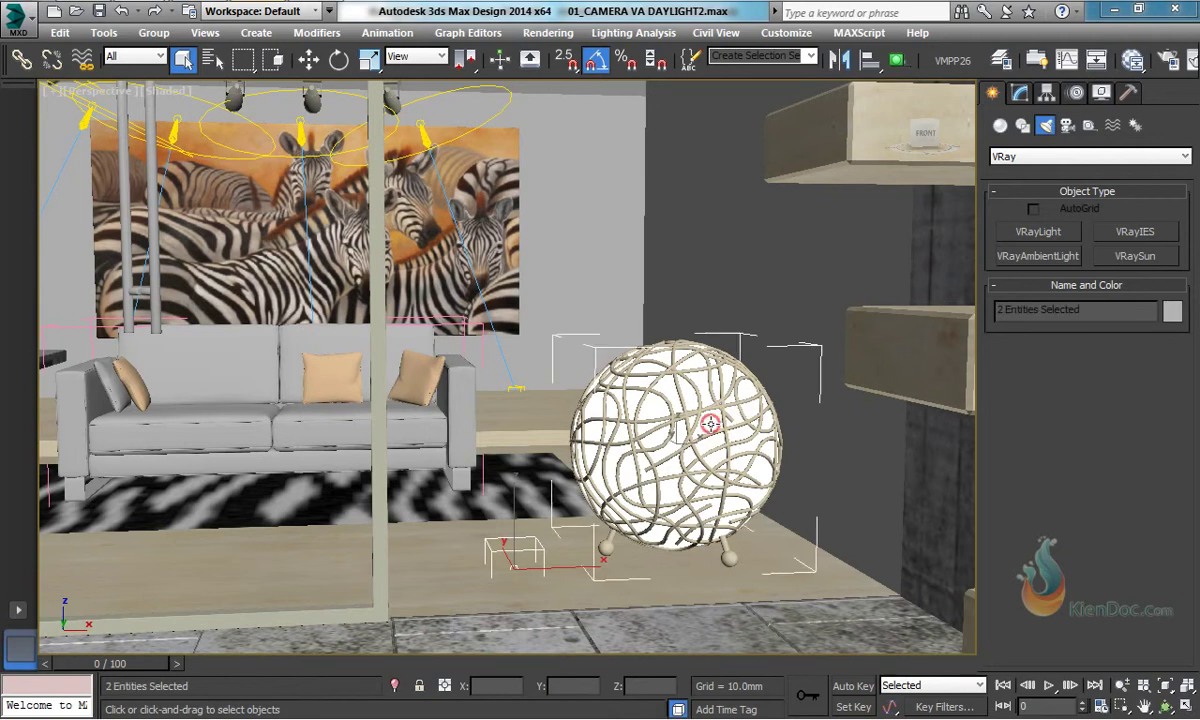
key("alt+q")
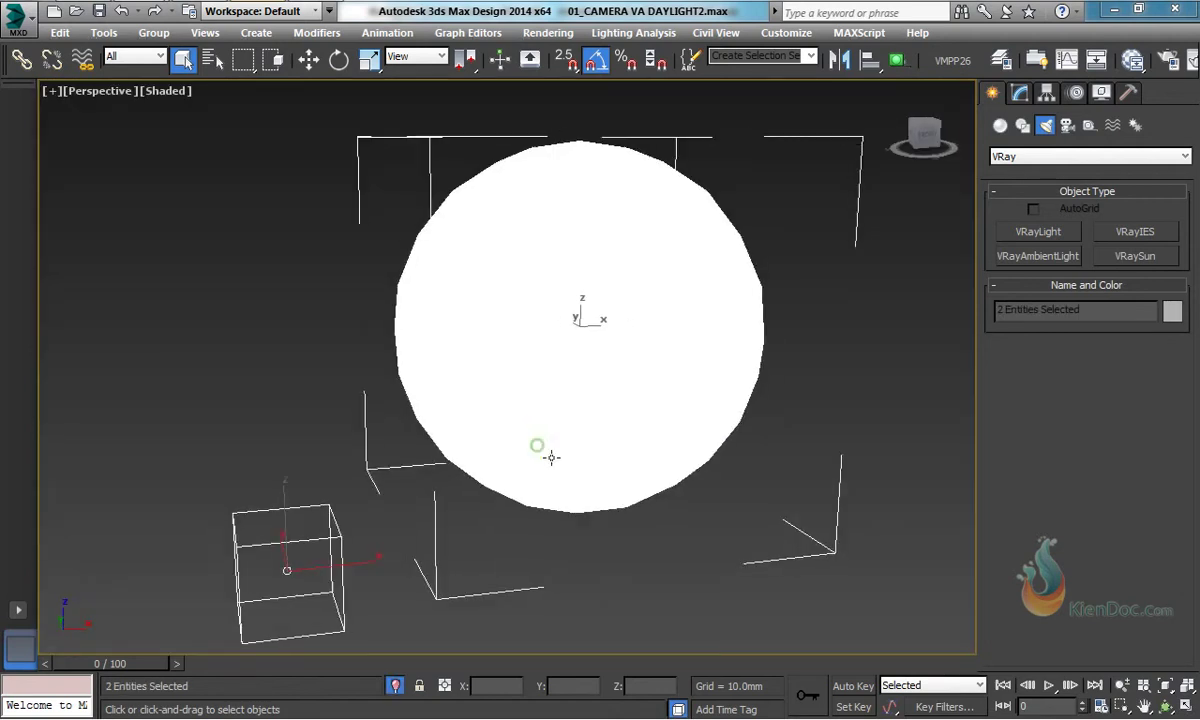
left_click(383, 455)
left_click(438, 452)
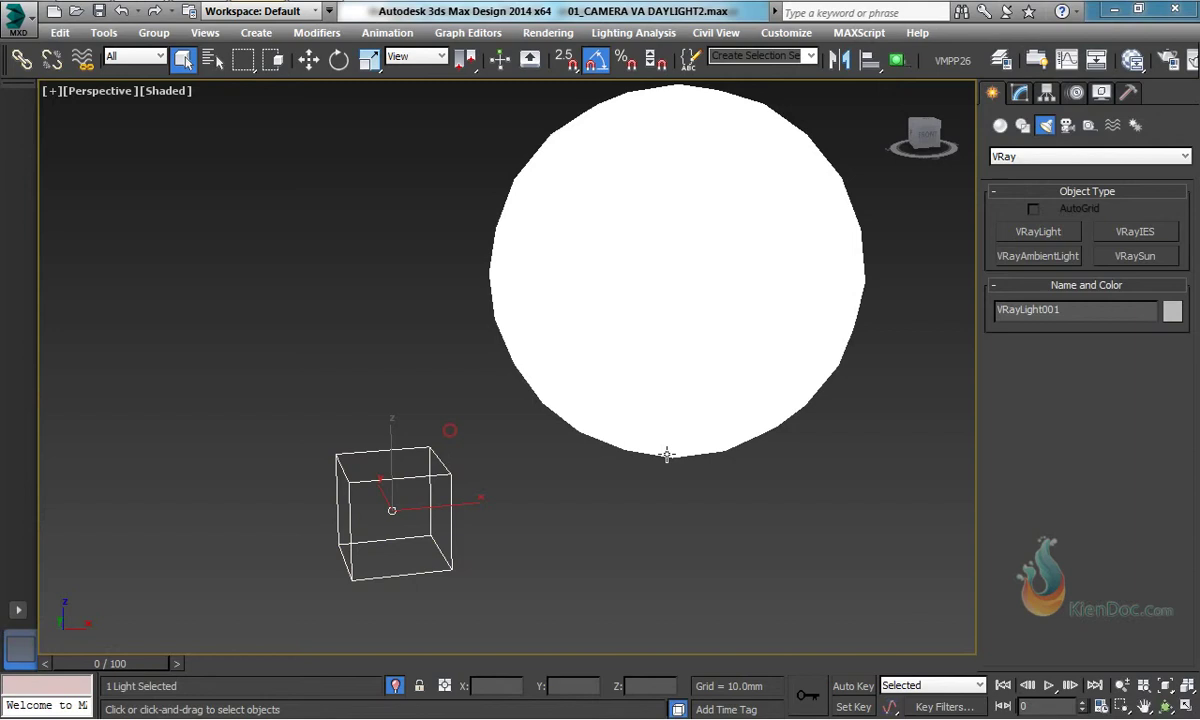
left_click(1020, 92)
scroll(1008, 571, "down", 5)
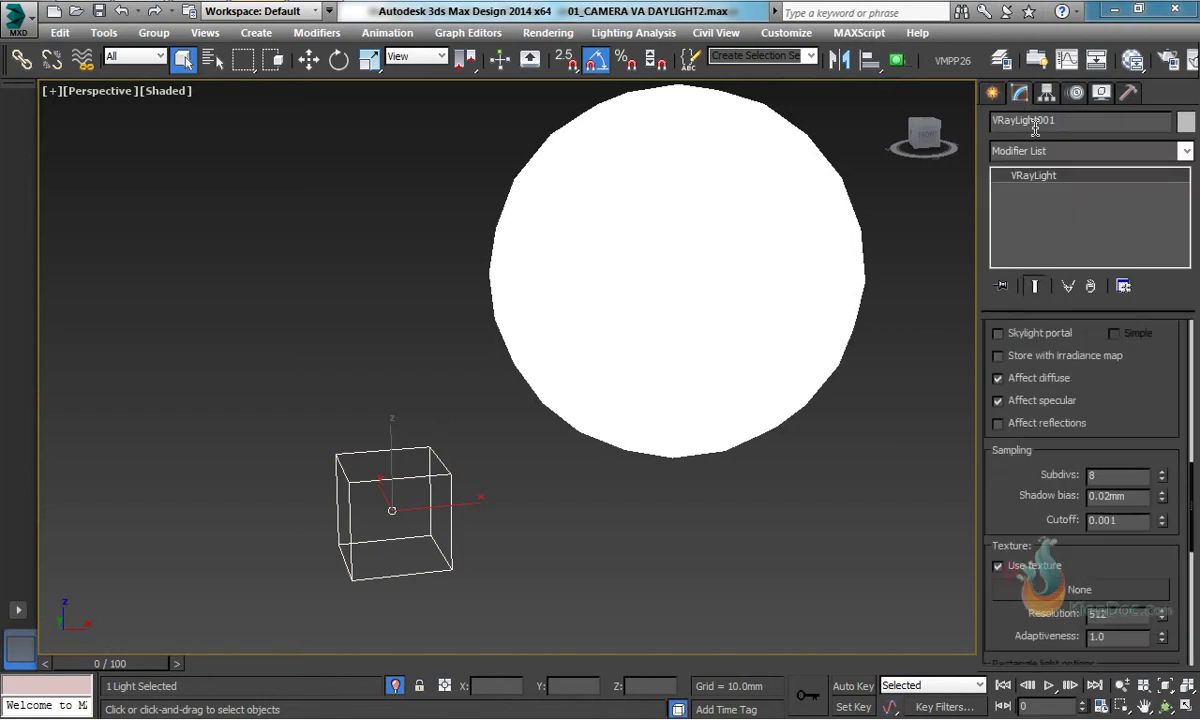
scroll(1005, 570, "down", 5)
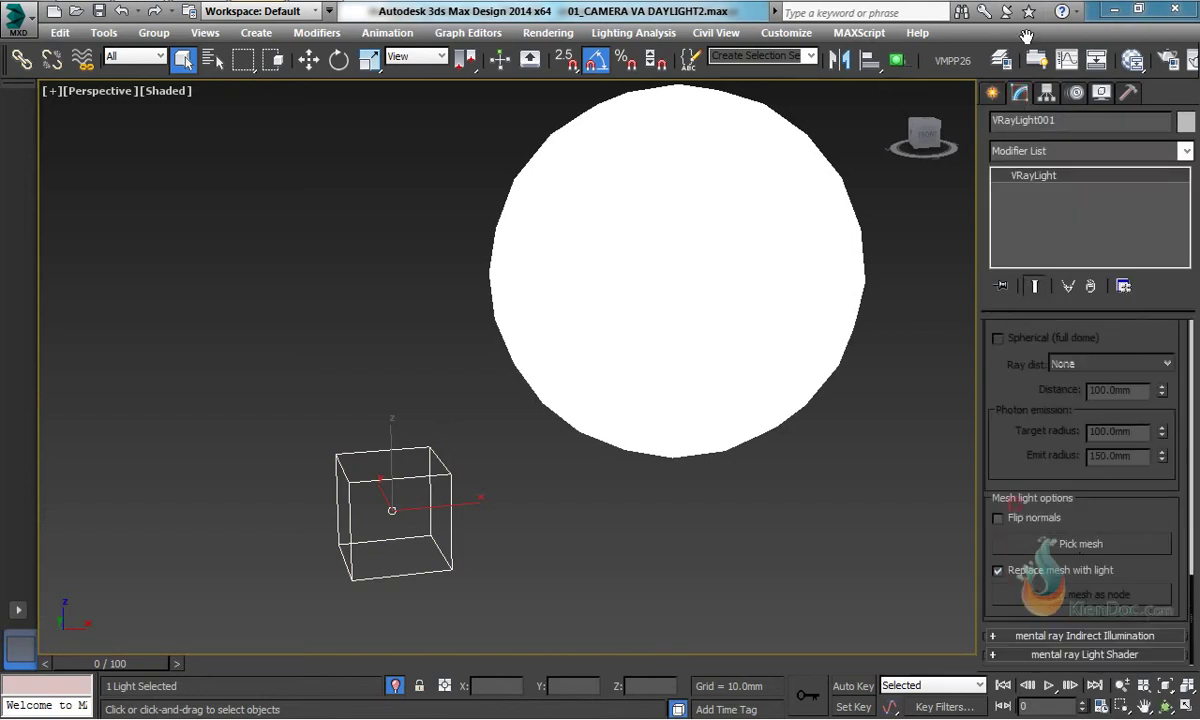
left_click(1075, 548)
left_click(713, 309)
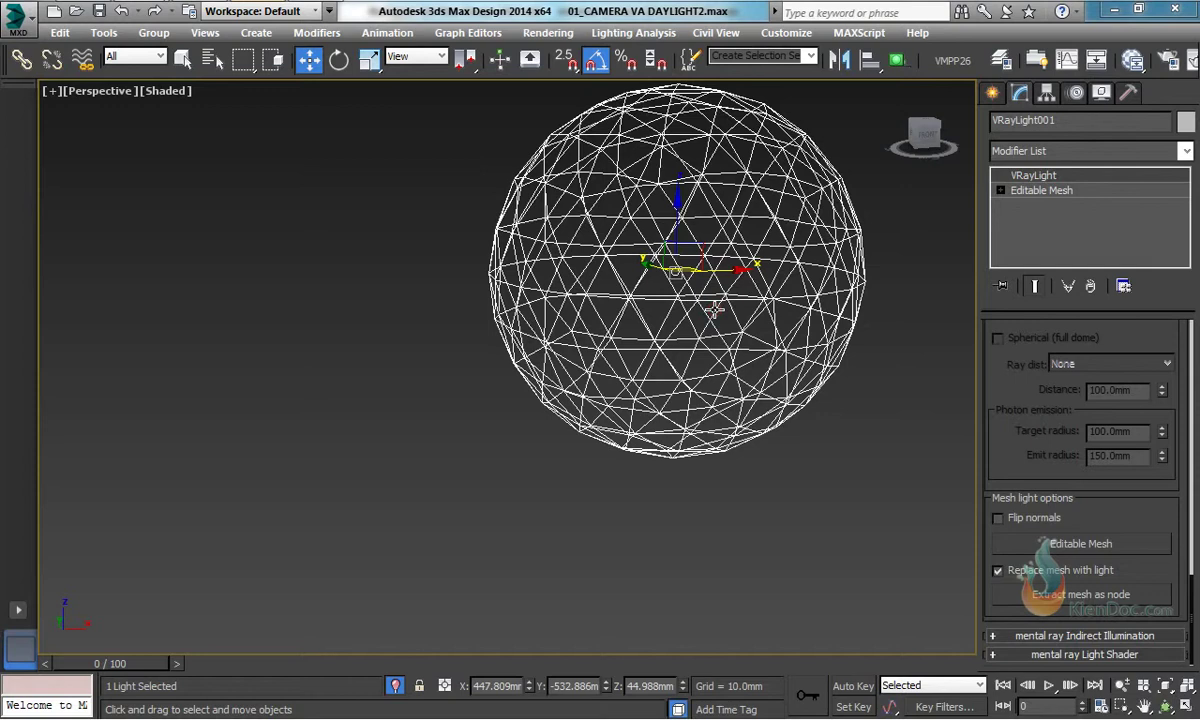
Step: Rename the mesh light DEN and exit isolation to show the whole scene
middle_click_drag(687, 255, 677, 302)
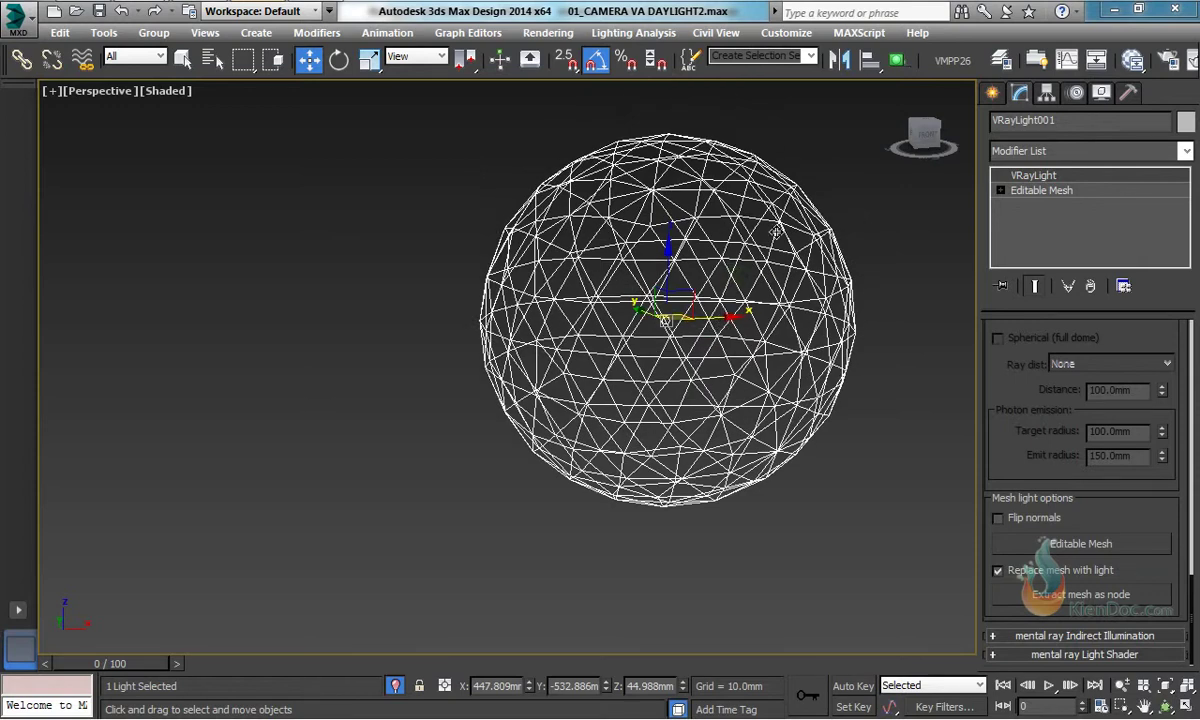
scroll(1026, 385, "up", 10)
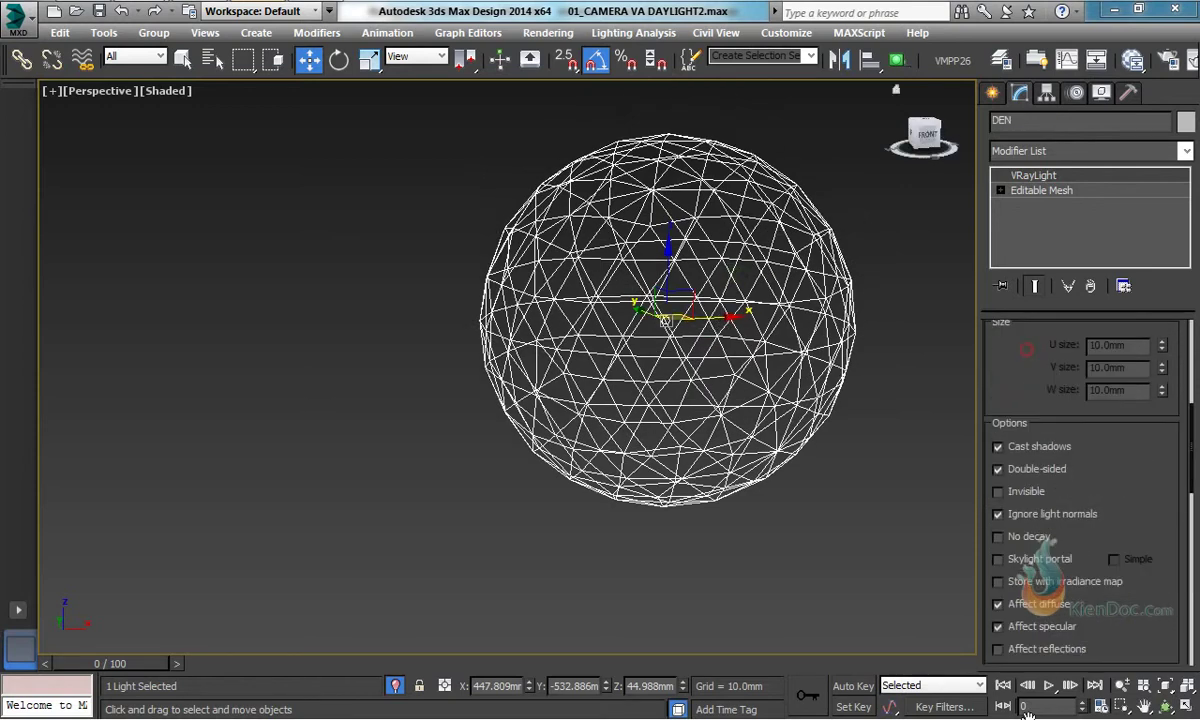
scroll(1025, 558, "up", 5)
middle_click_drag(590, 322, 578, 305)
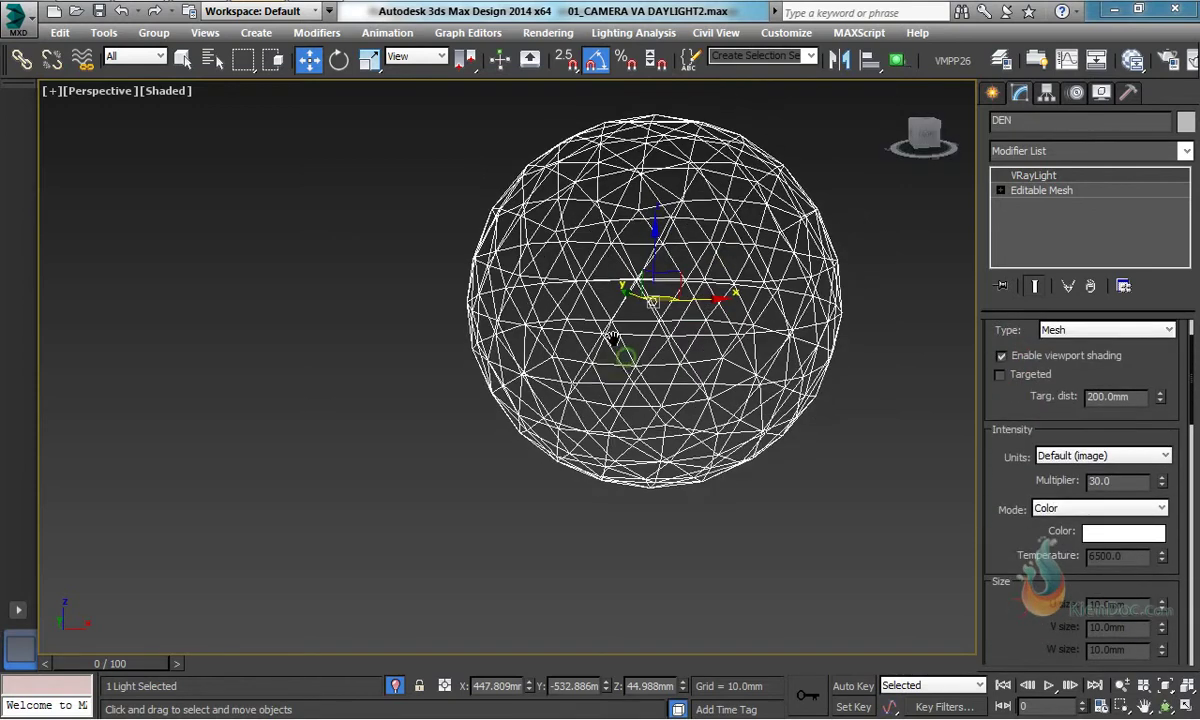
left_click(395, 686)
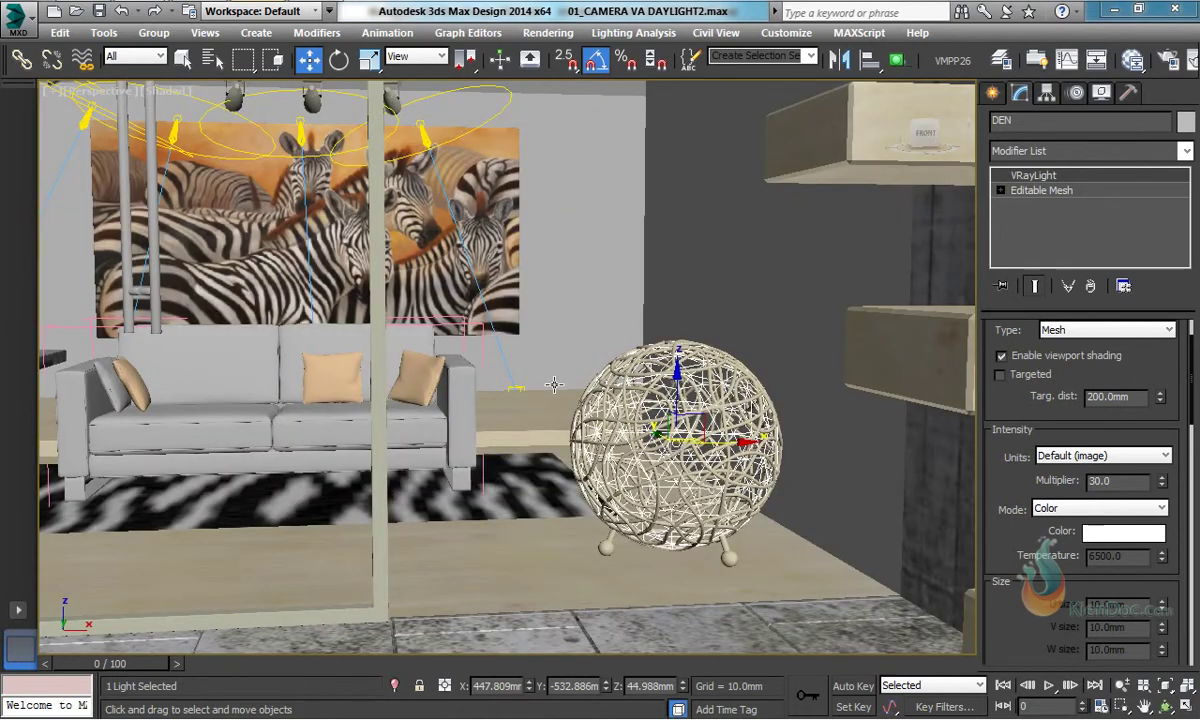
Step: From the VRayPhysicalCamera001 view, render a region around the floor lamp in an enlarged V-Ray frame buffer
key("c")
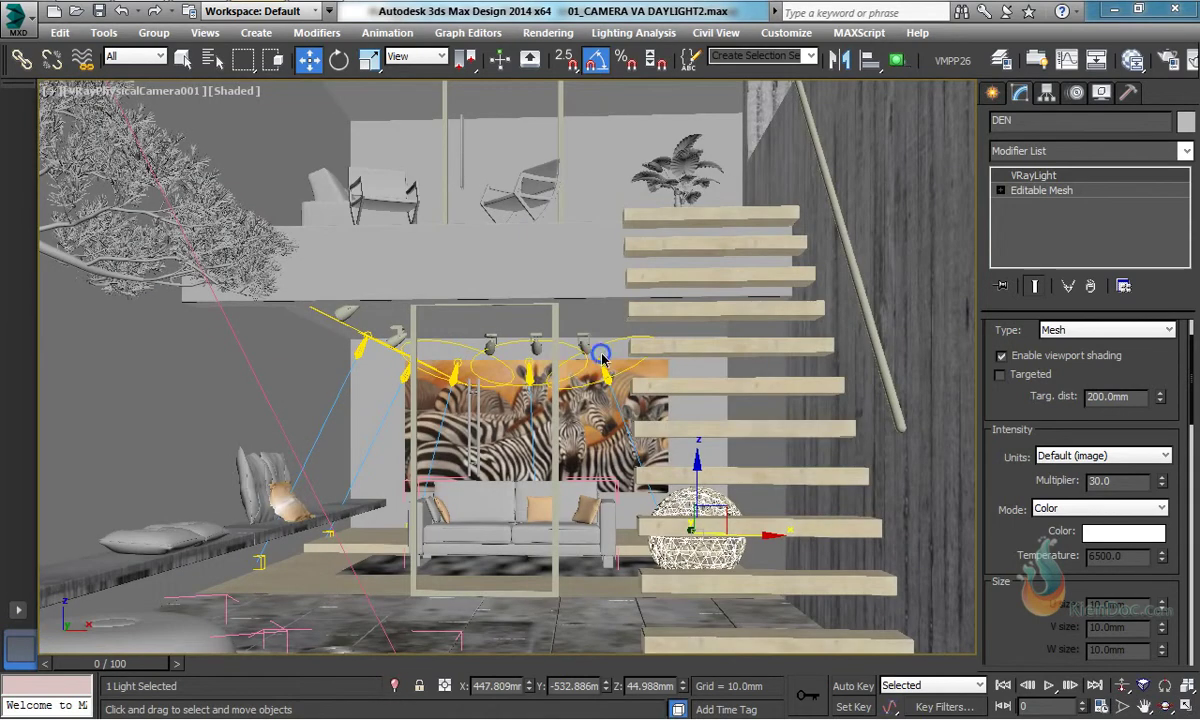
right_click(568, 339)
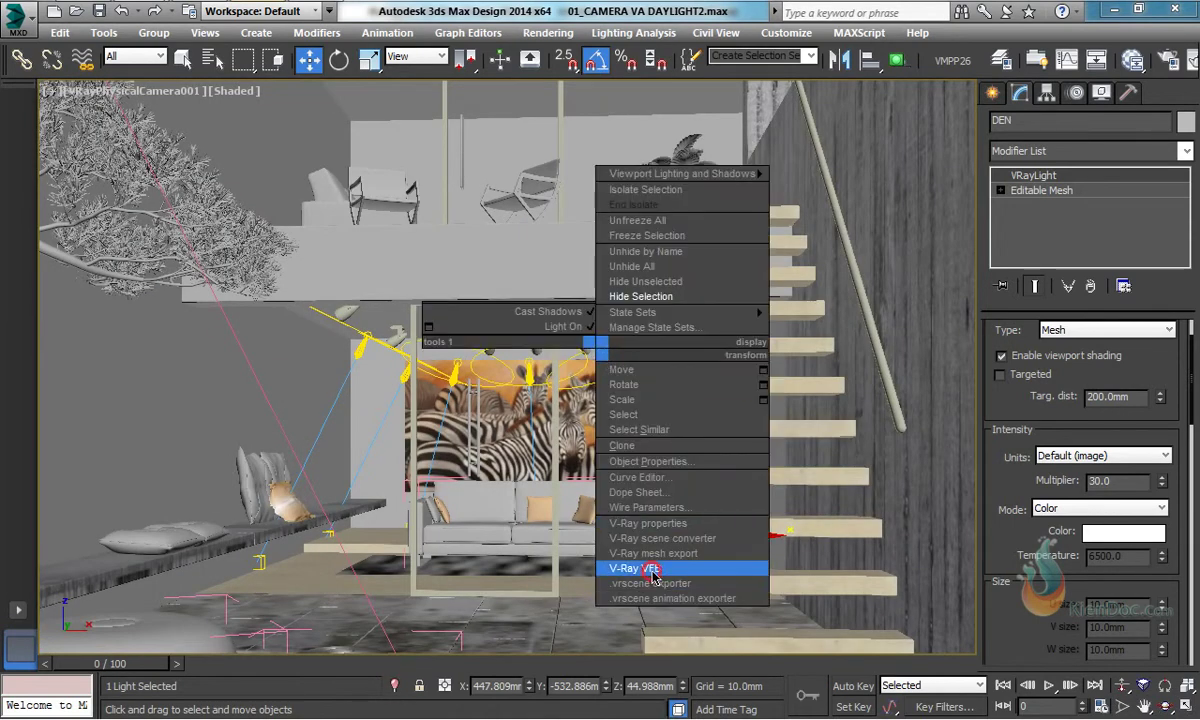
left_click(640, 568)
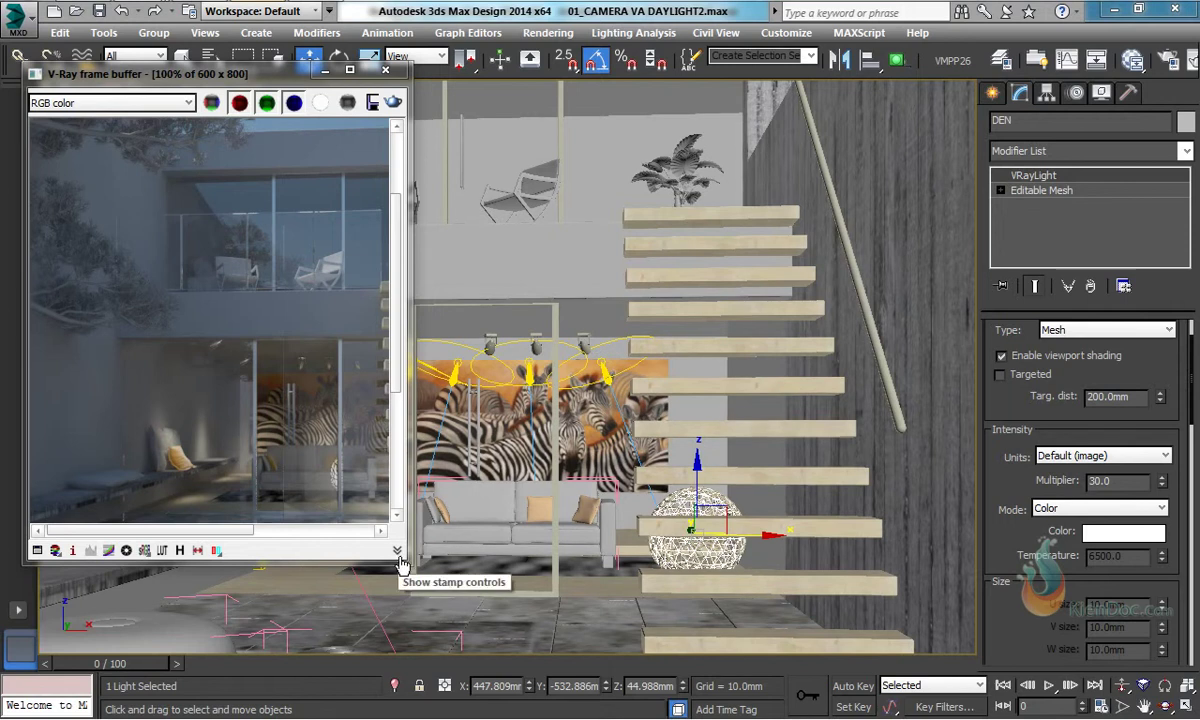
left_click_drag(412, 562, 558, 716)
middle_click_drag(430, 508, 360, 488)
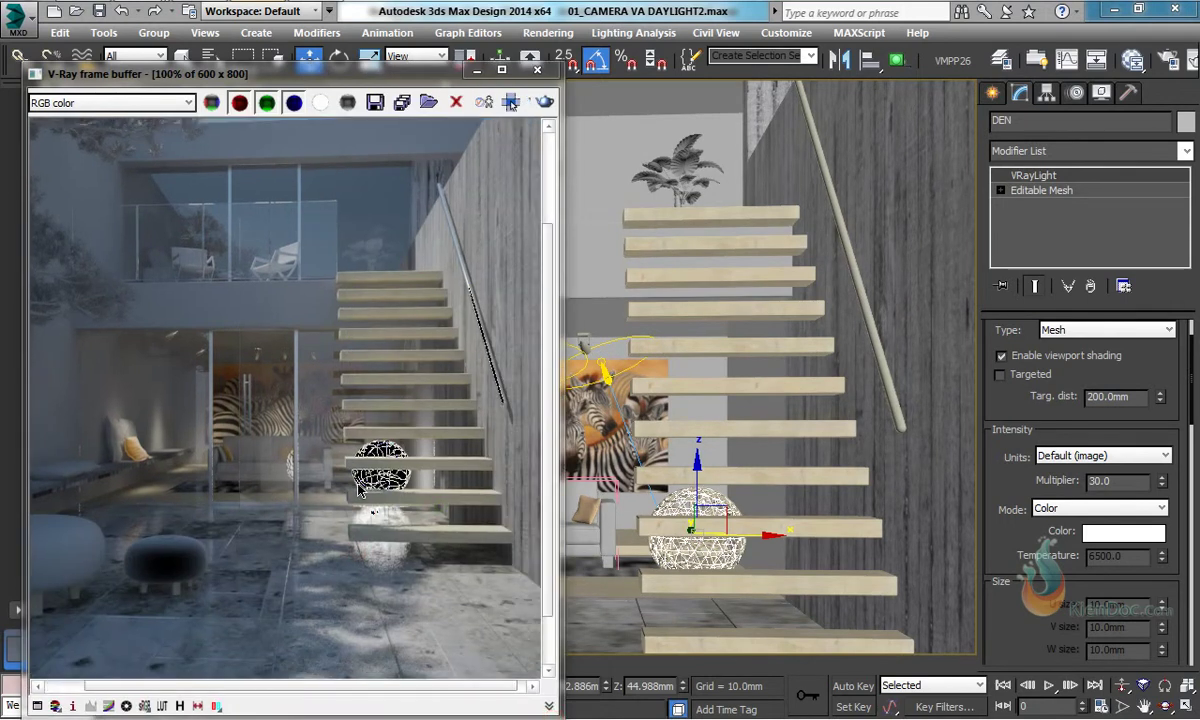
mouse_move(366, 389)
left_mouse_down()
mouse_move(449, 567)
mouse_move(514, 602)
left_mouse_up()
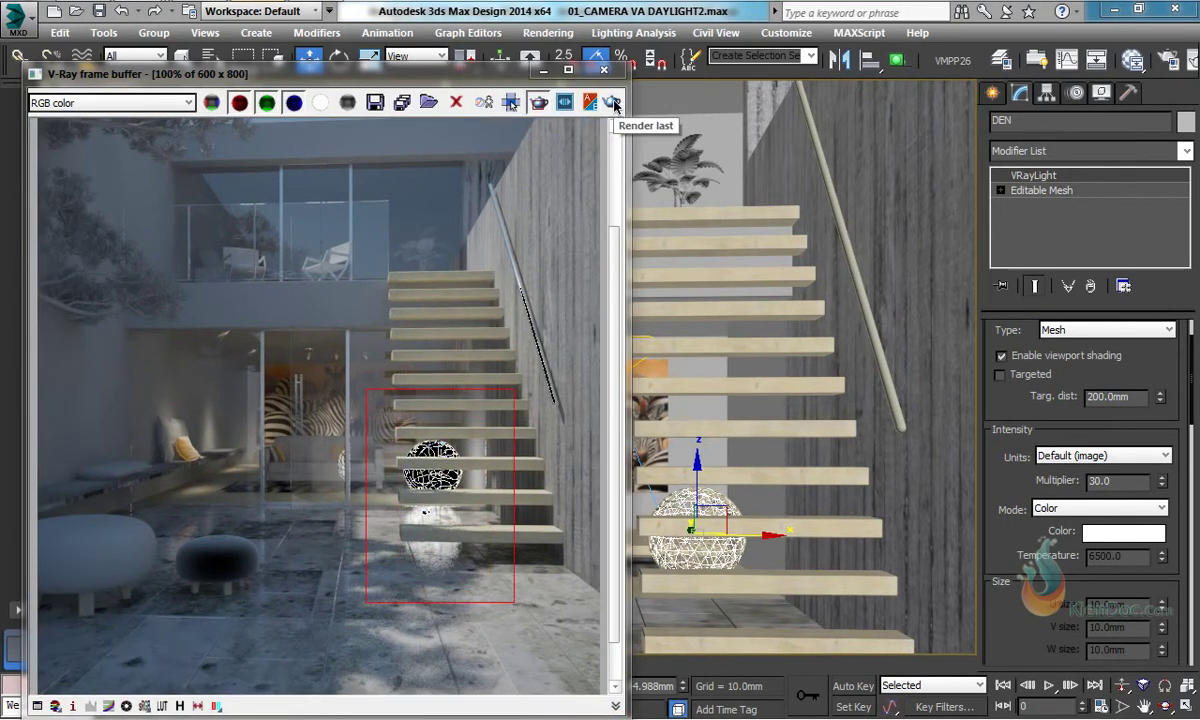
left_click(614, 104)
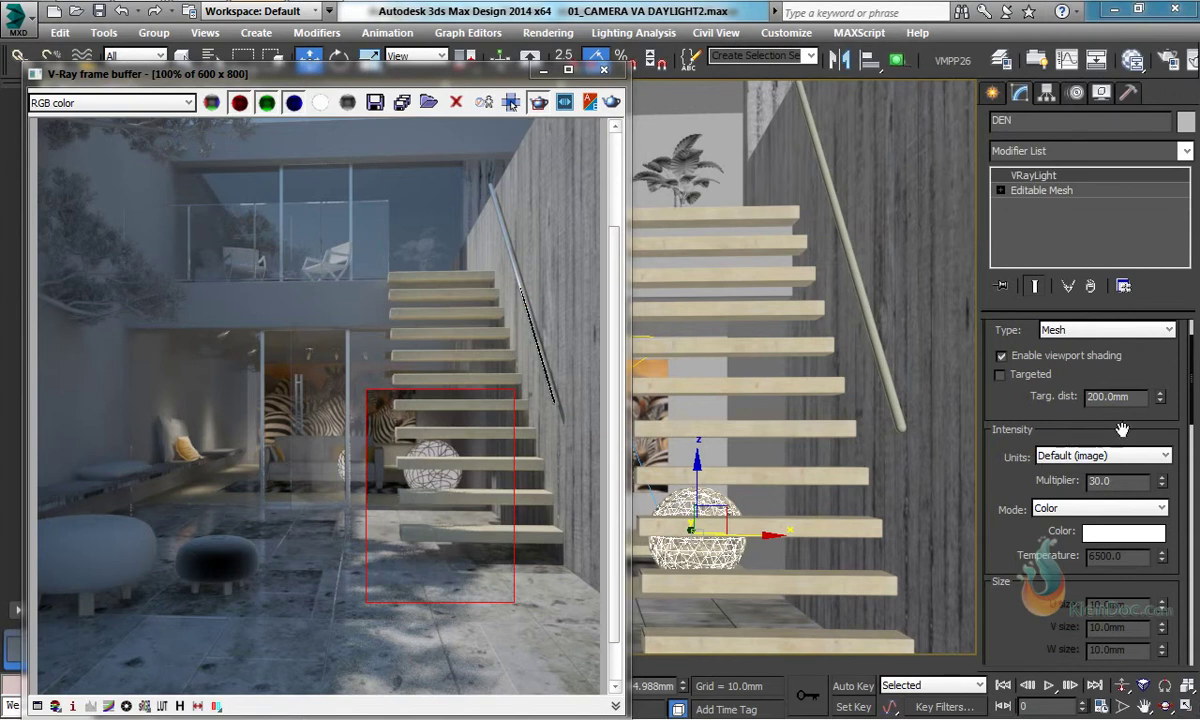
Step: Set the DEN light's multiplier to 80, re-render a smaller region around the lamp and turn region rendering off
double_click(1117, 480)
type("80")
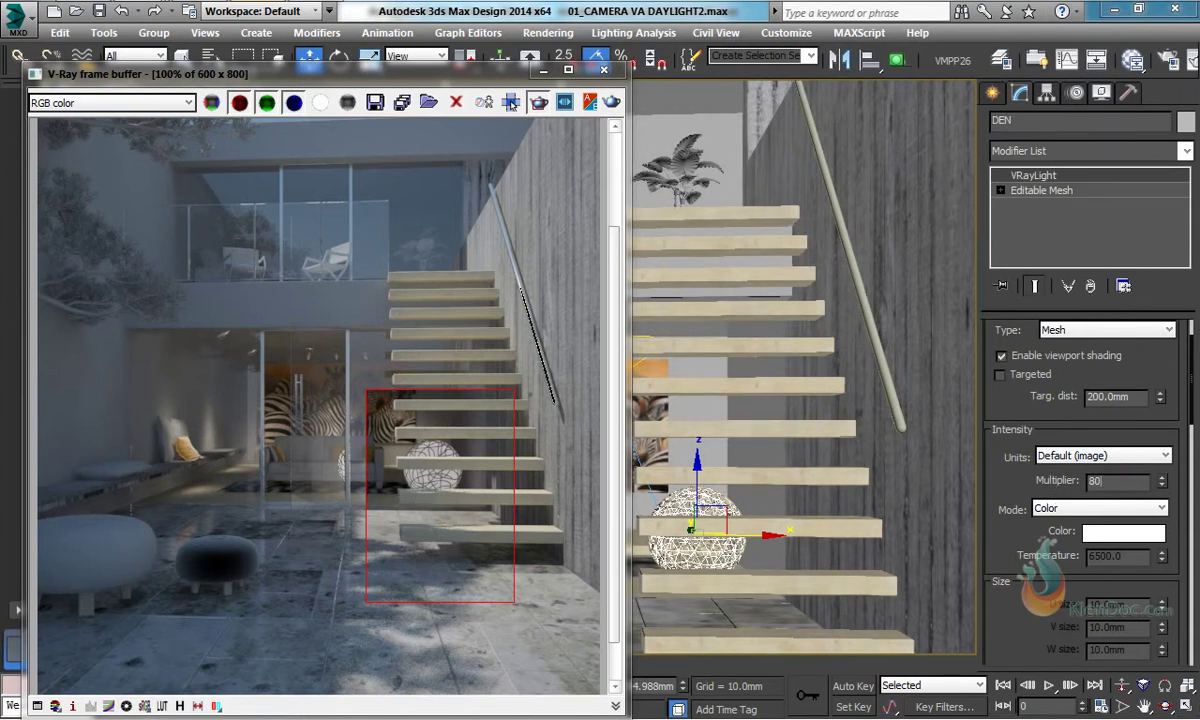
key("Return")
left_click_drag(390, 419, 487, 555)
left_click(611, 102)
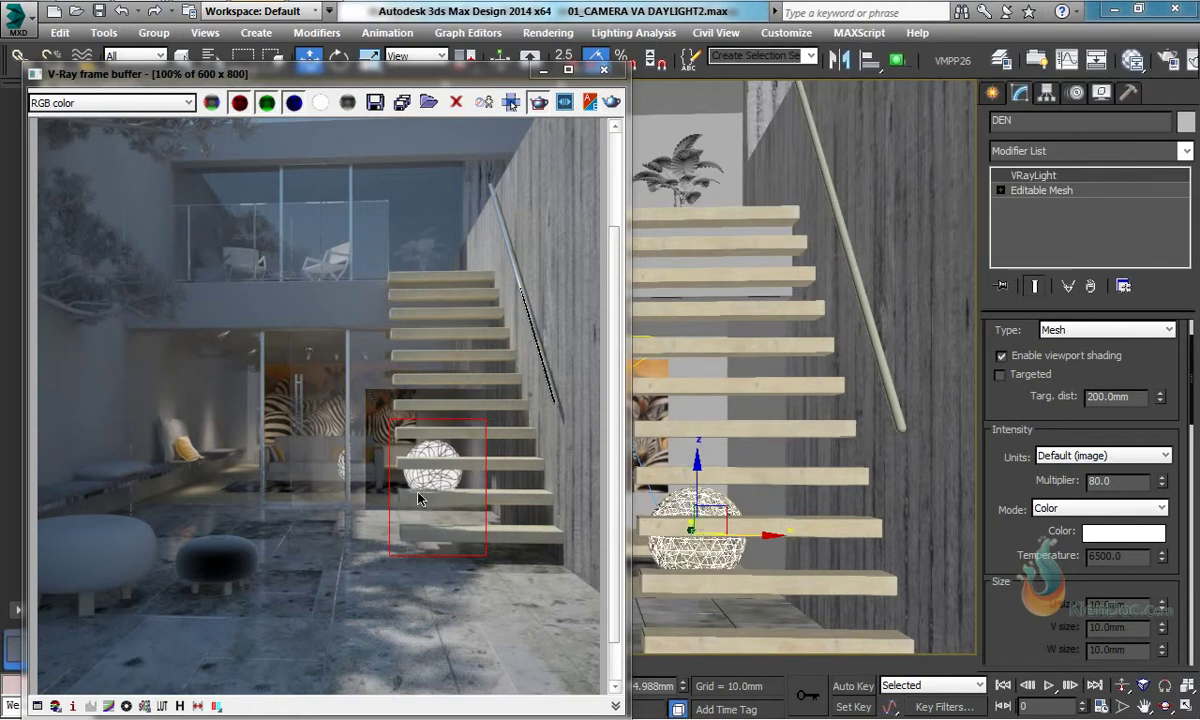
left_click(511, 103)
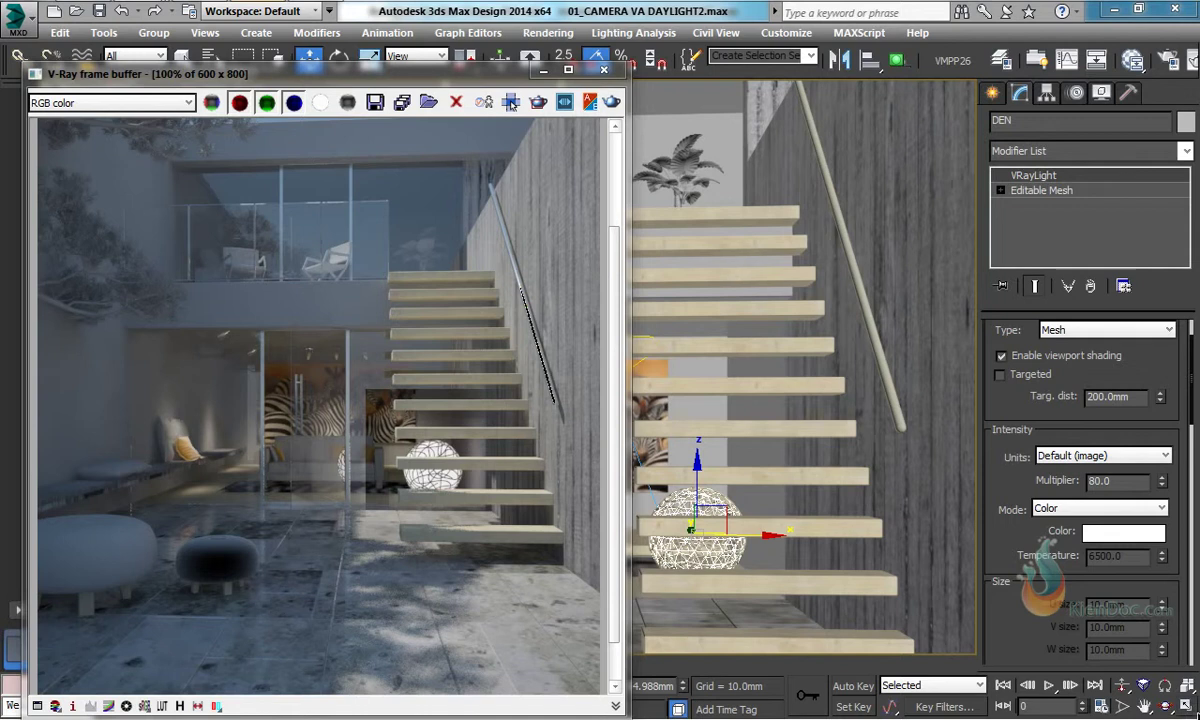
Step: Load the CAY material library into the Slate Material Editor
key("m")
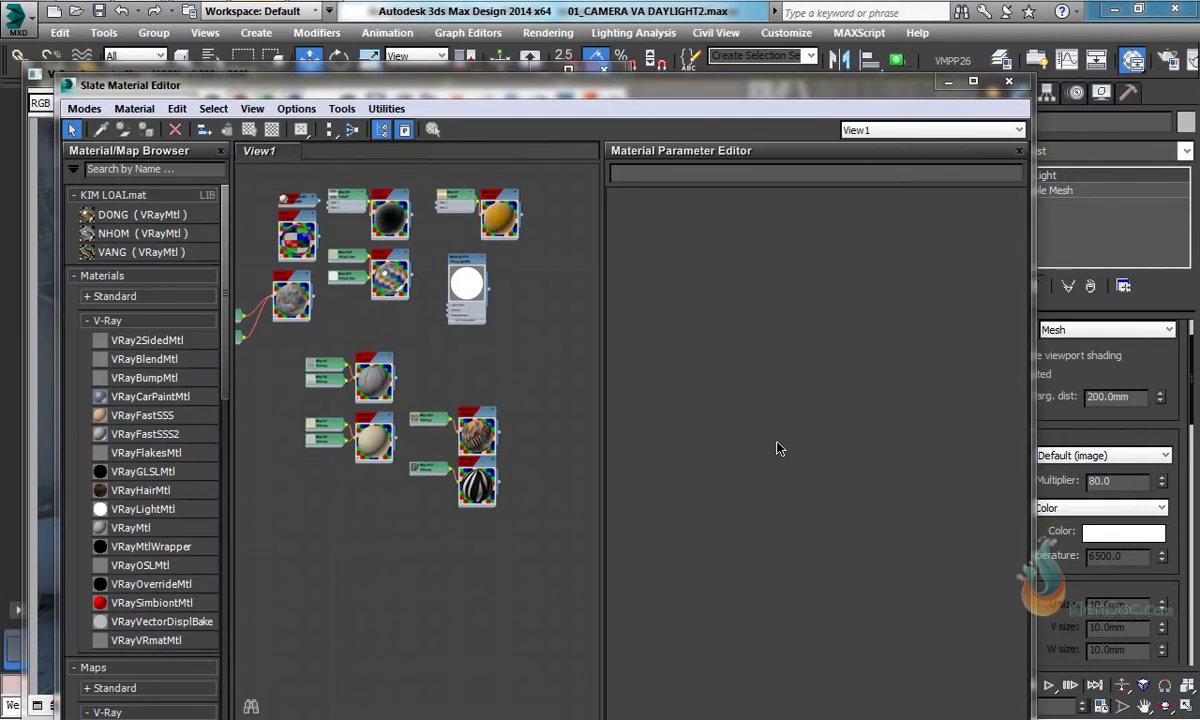
left_click(73, 169)
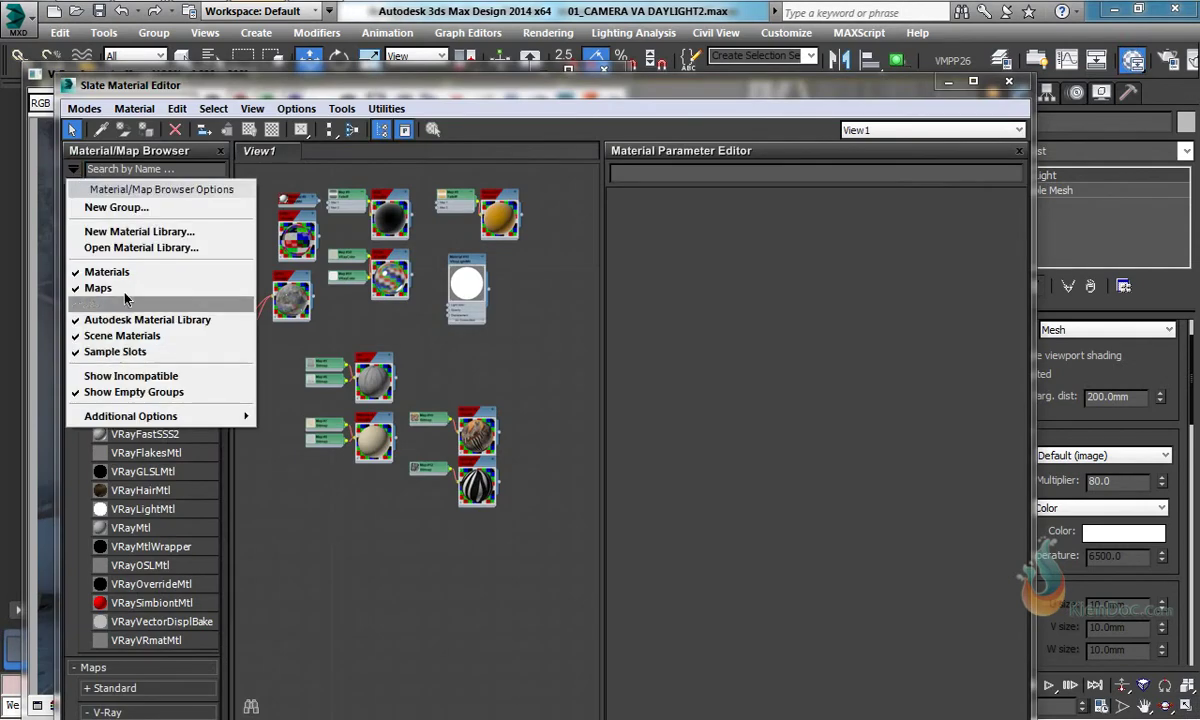
left_click(139, 249)
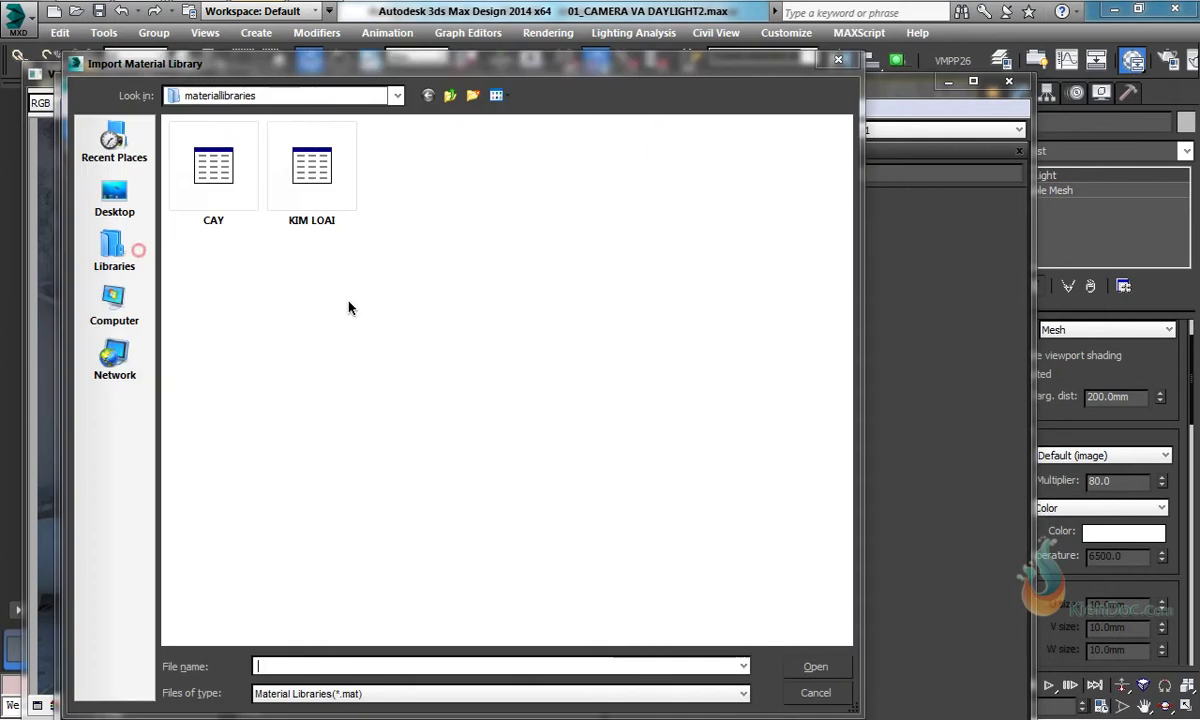
double_click(214, 187)
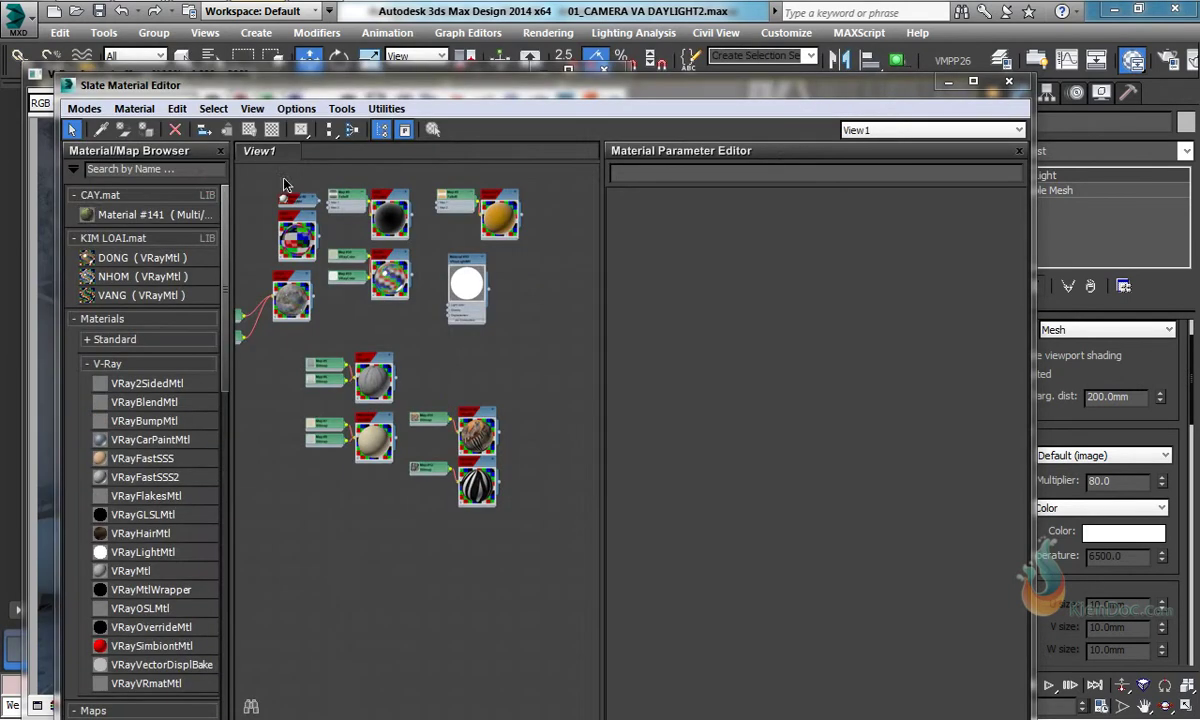
Step: Create a new material view named View2 and add Material #141 from the CAY library to it
right_click(262, 151)
left_click(300, 262)
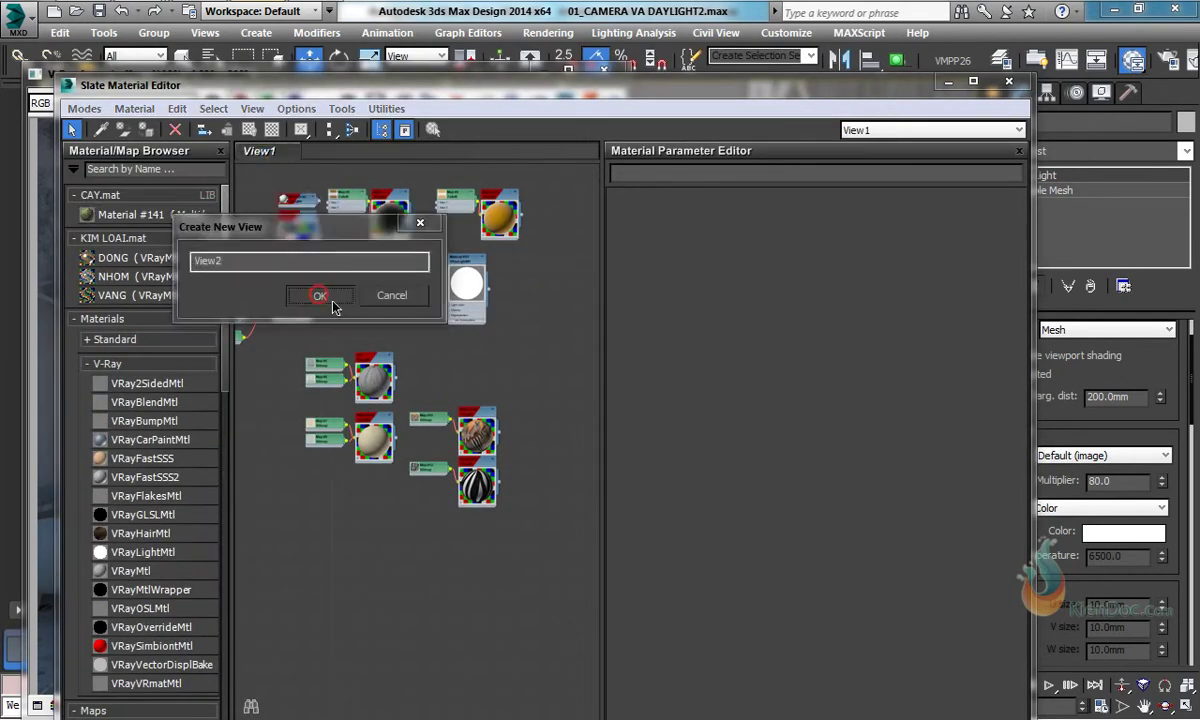
left_click(331, 299)
left_click_drag(130, 214, 493, 278)
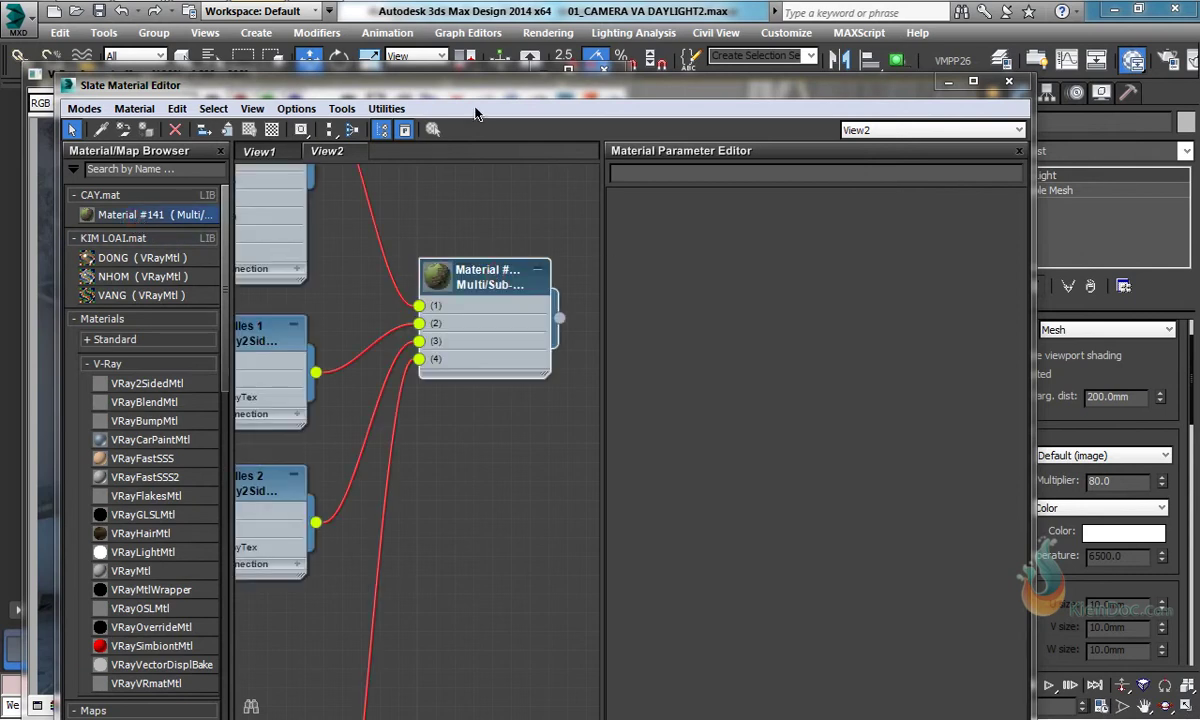
Step: Select the pine tree japan_pine_05 and assign the Multi/Sub-Object Material #141 to it
left_click_drag(446, 83, 500, 261)
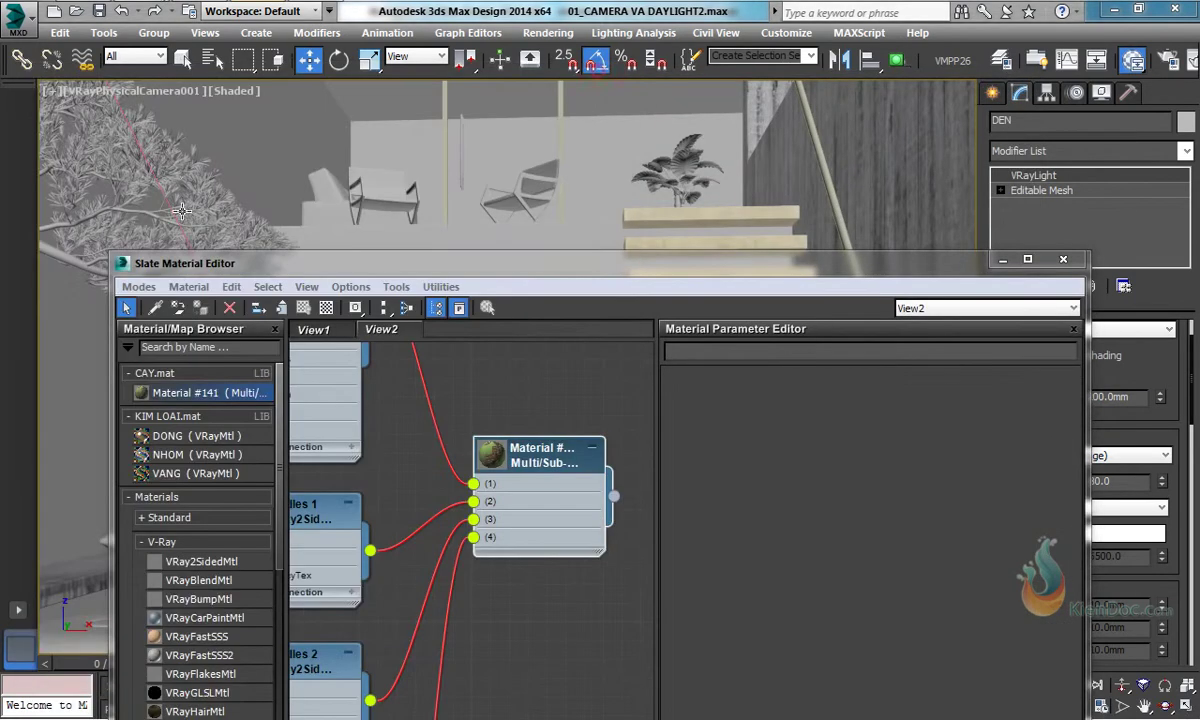
left_click(143, 146)
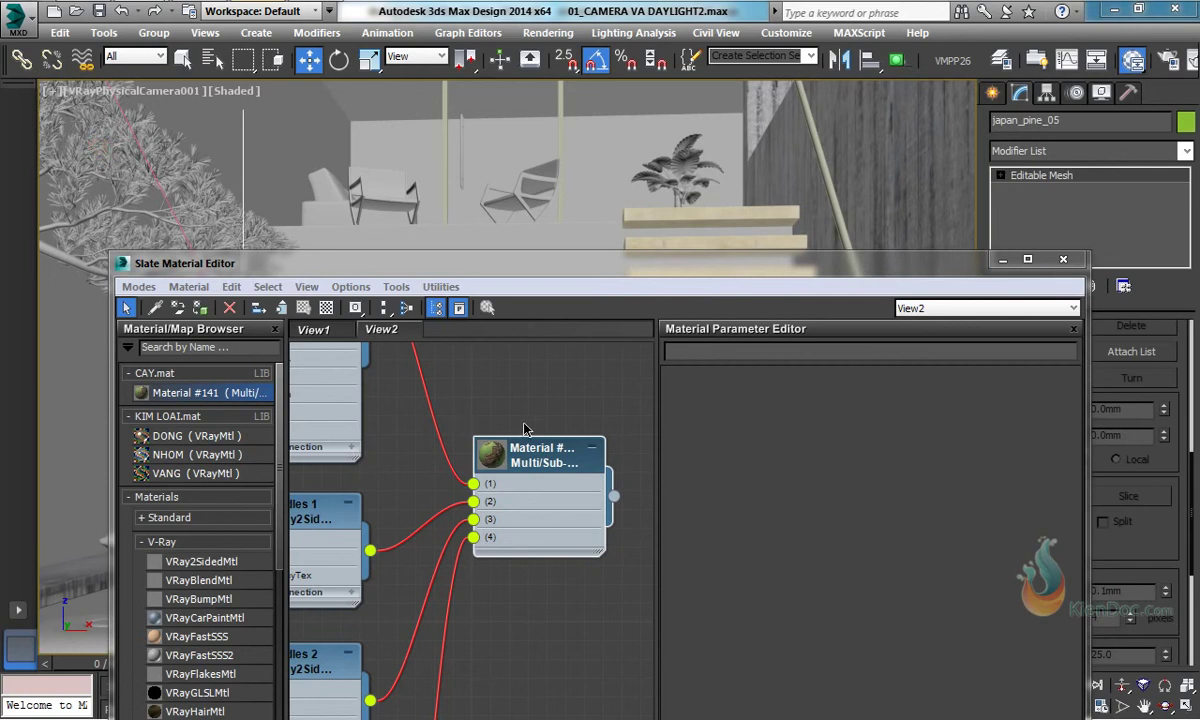
left_click(200, 309)
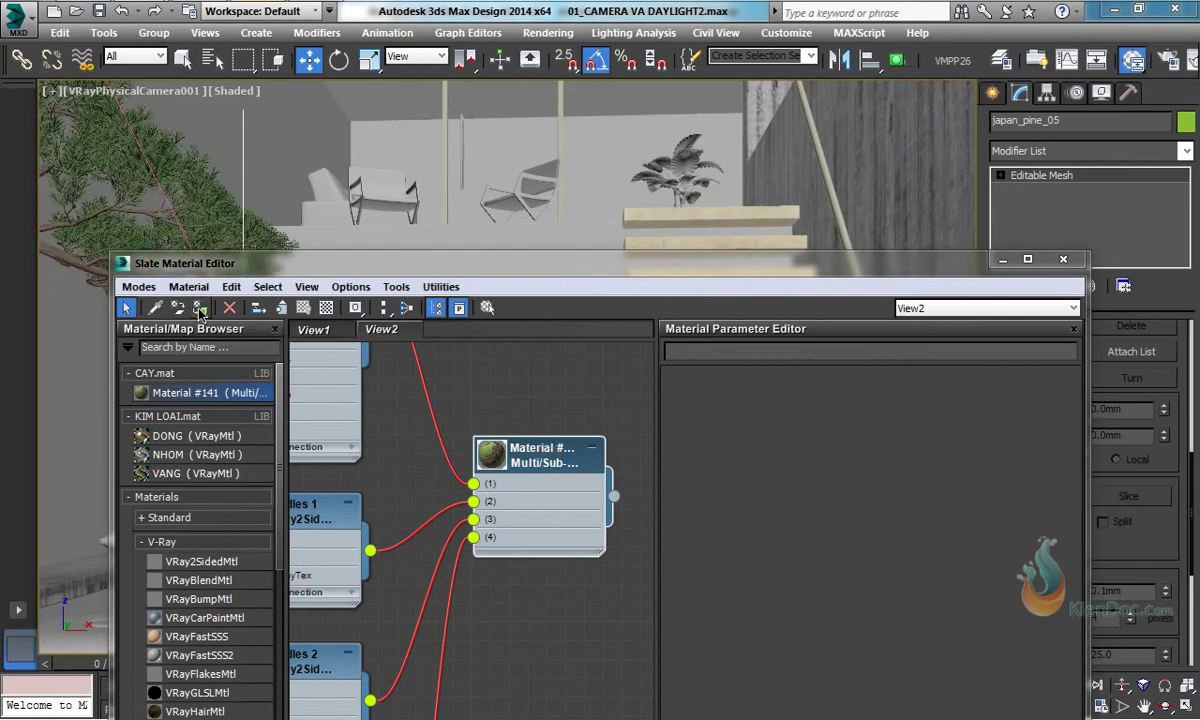